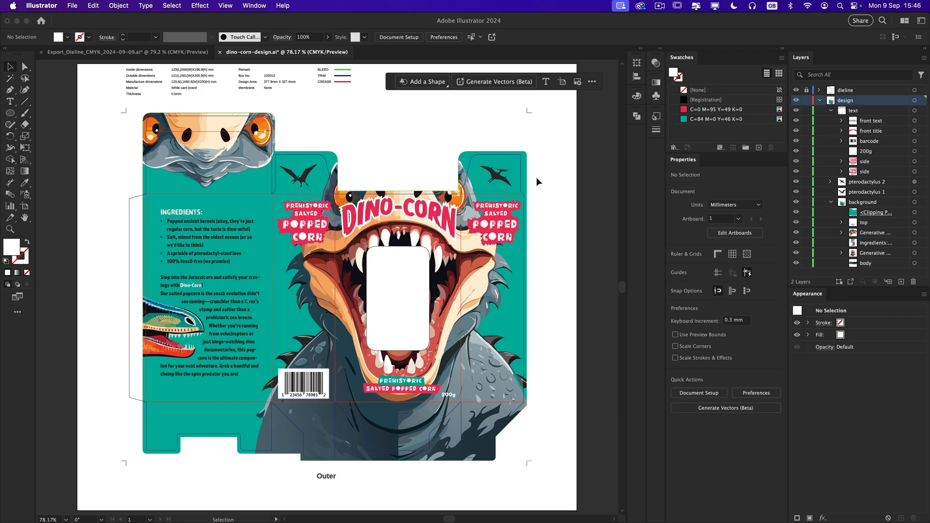
Switch to Chrome and open Pacdora's Templates & Dielines Generator.
key(super+1)
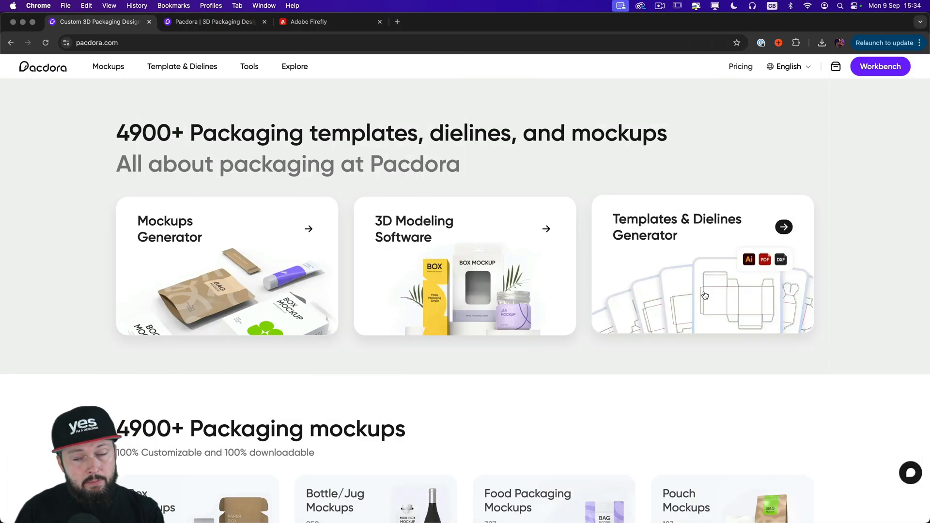
click(705, 295)
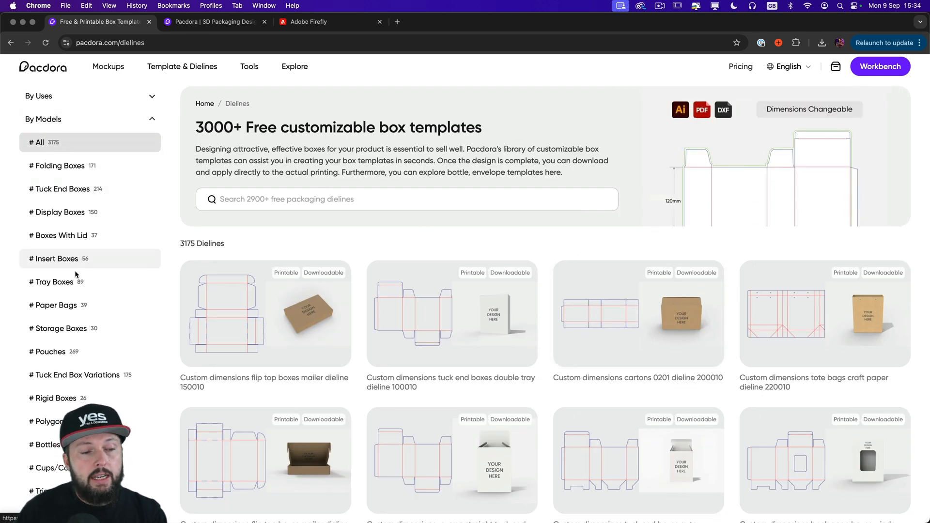
Browse the dielines by model, looking through the Tray Boxes and Pouches categories.
click(63, 288)
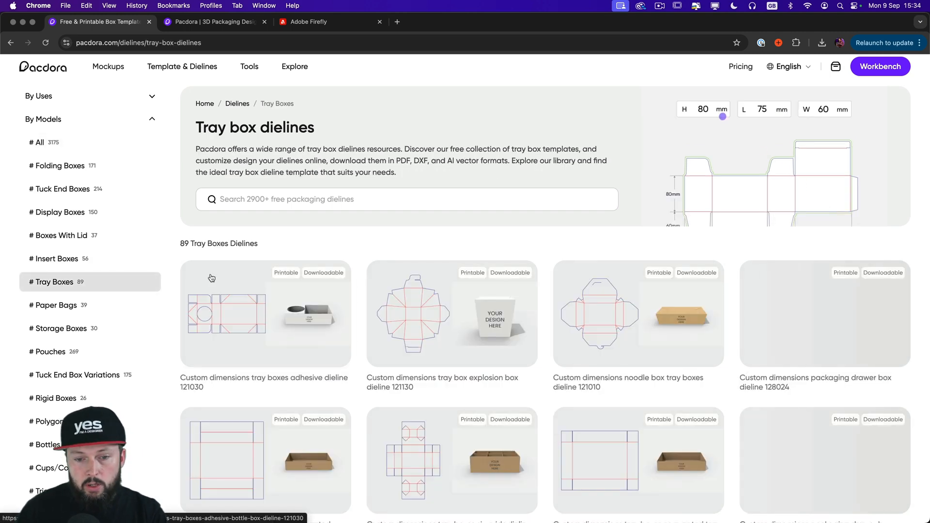
scroll(316, 324, down, 3)
click(50, 353)
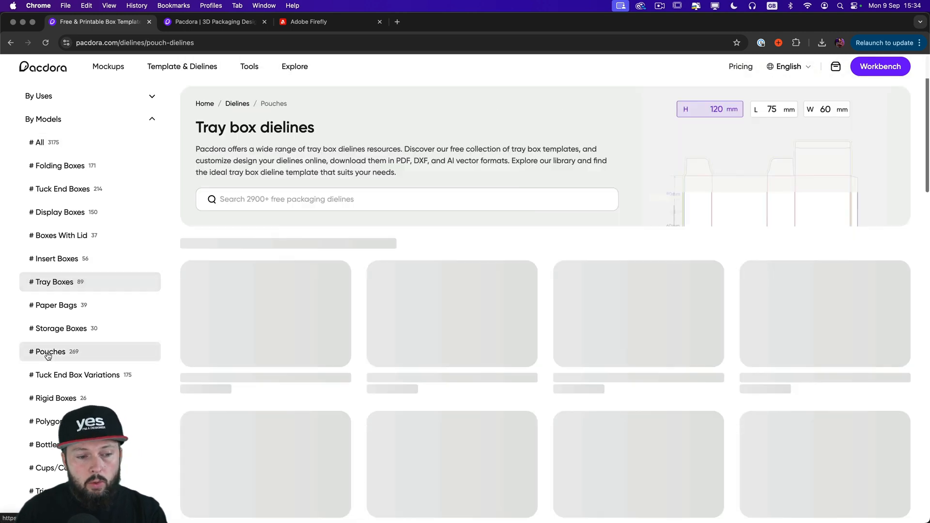
scroll(368, 351, down, 3)
scroll(367, 351, down, 10)
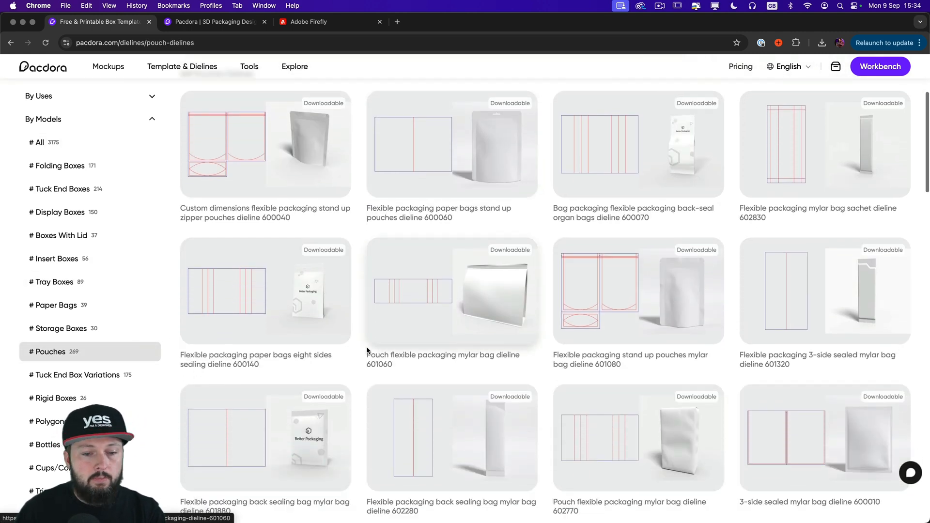
scroll(254, 327, up, 11)
scroll(254, 328, up, 2)
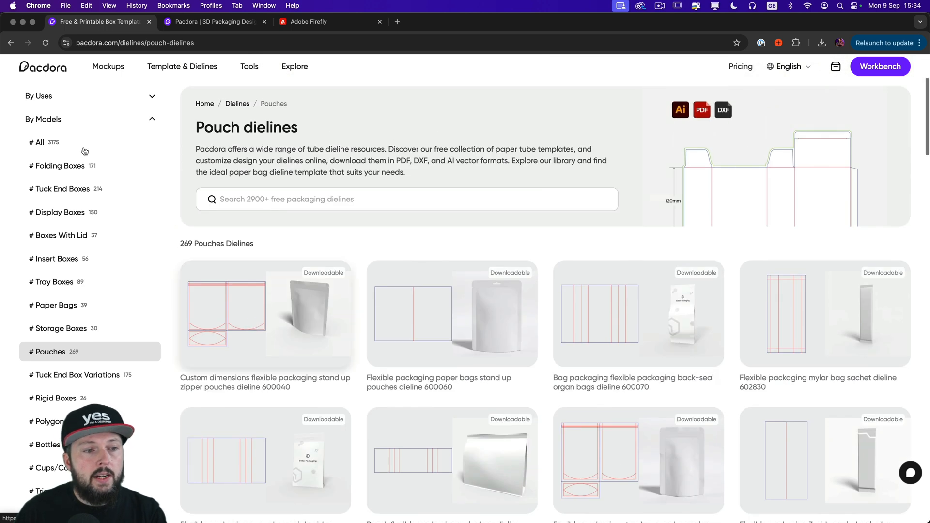
Browse the dielines by use, looking through the Food and Toys categories.
click(72, 95)
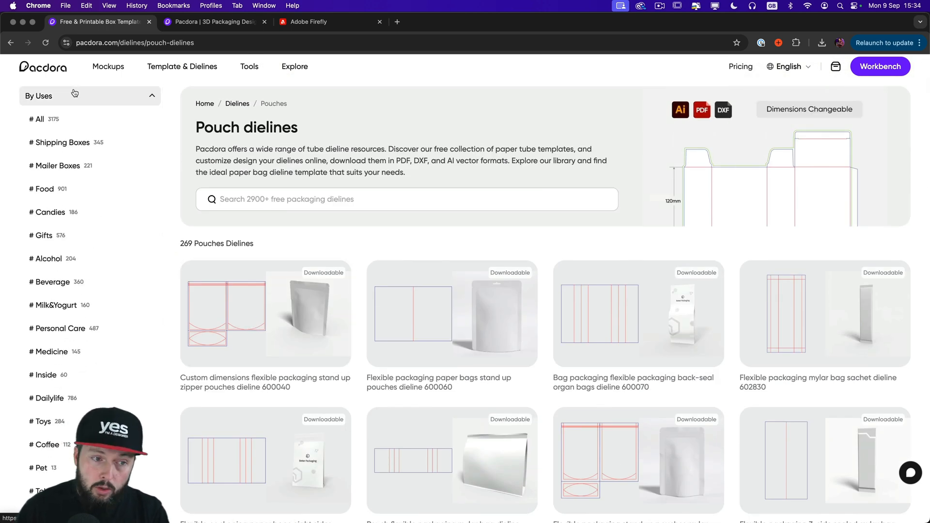
click(44, 189)
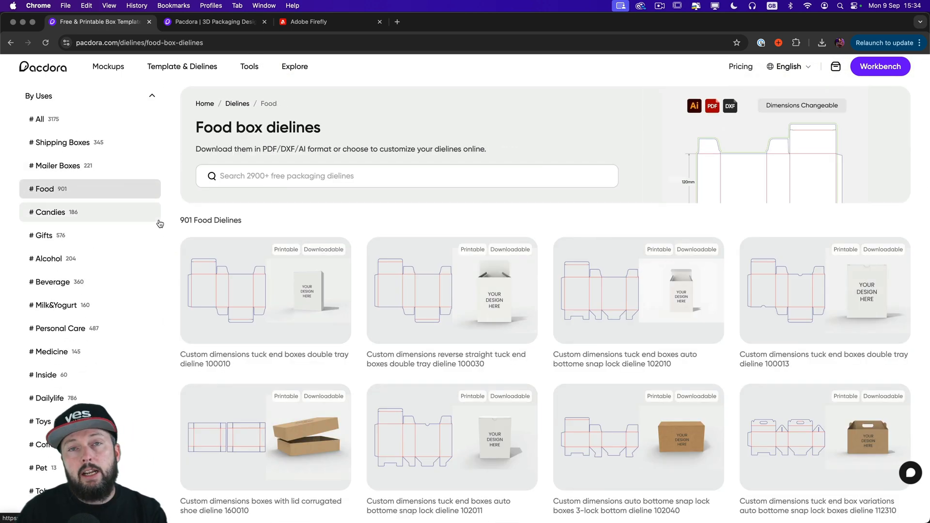
scroll(339, 262, down, 3)
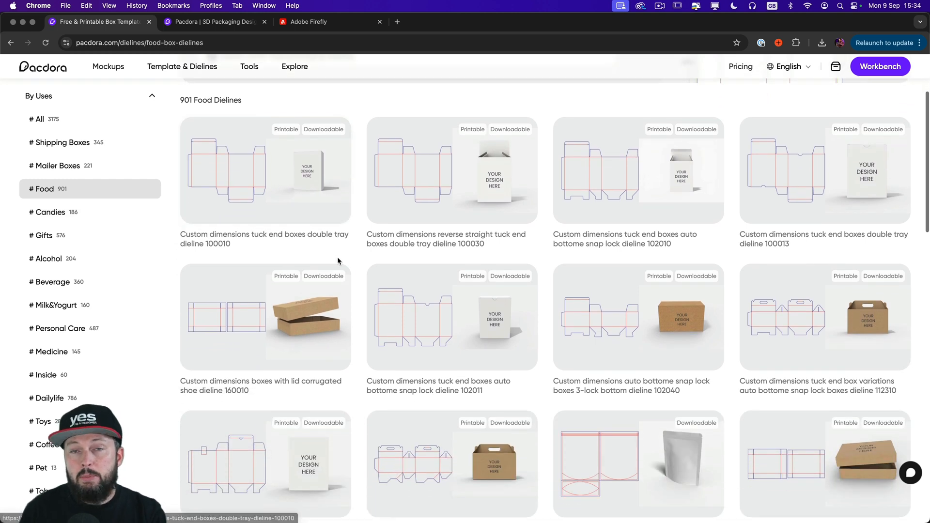
scroll(349, 261, down, 5)
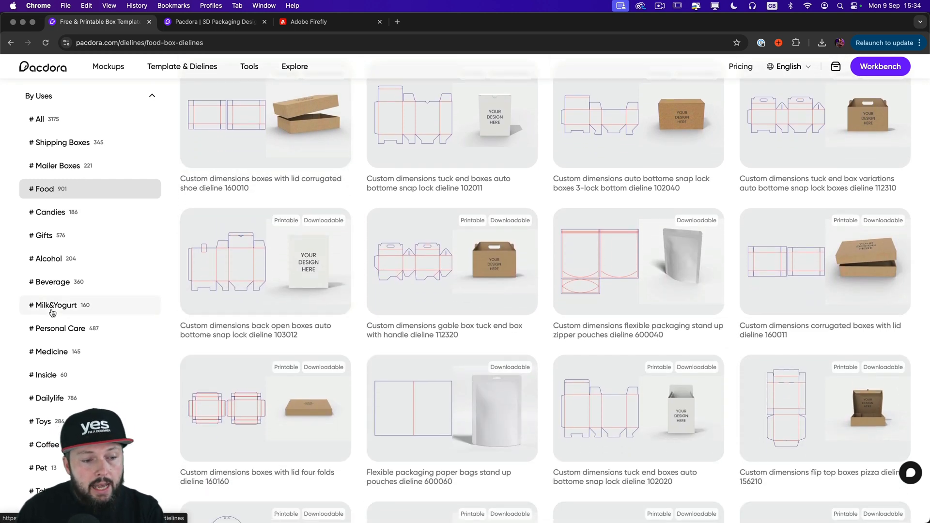
scroll(58, 306, down, 1)
click(71, 392)
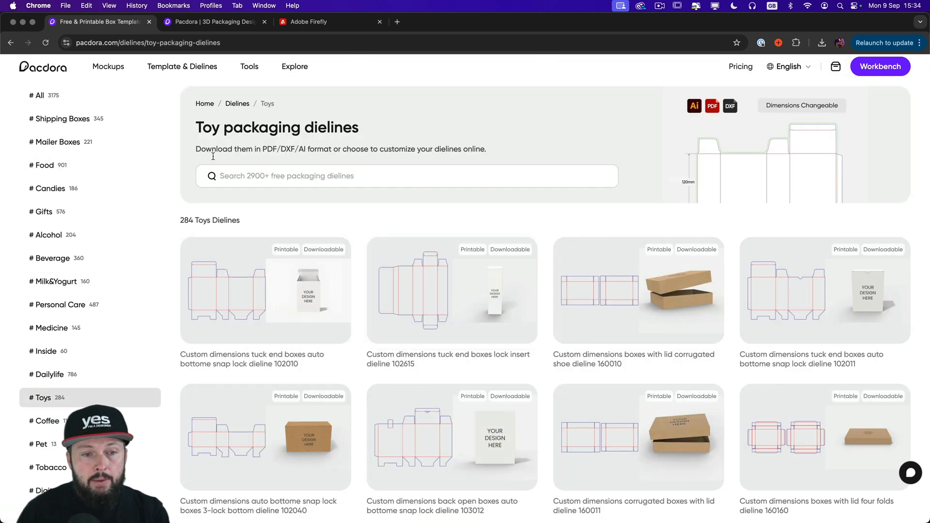
Search the dielines for 103013 and open the back open box window display dieline.
click(283, 180)
text(103013)
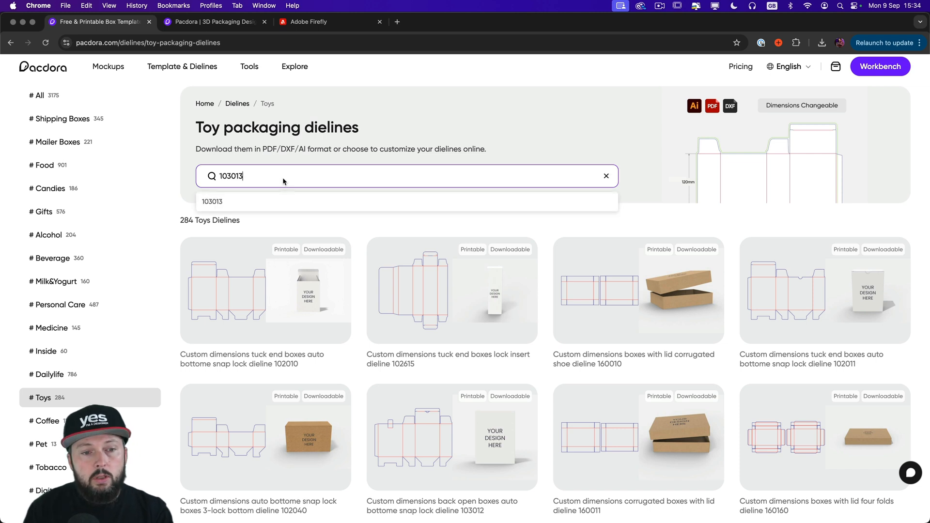
key(Return)
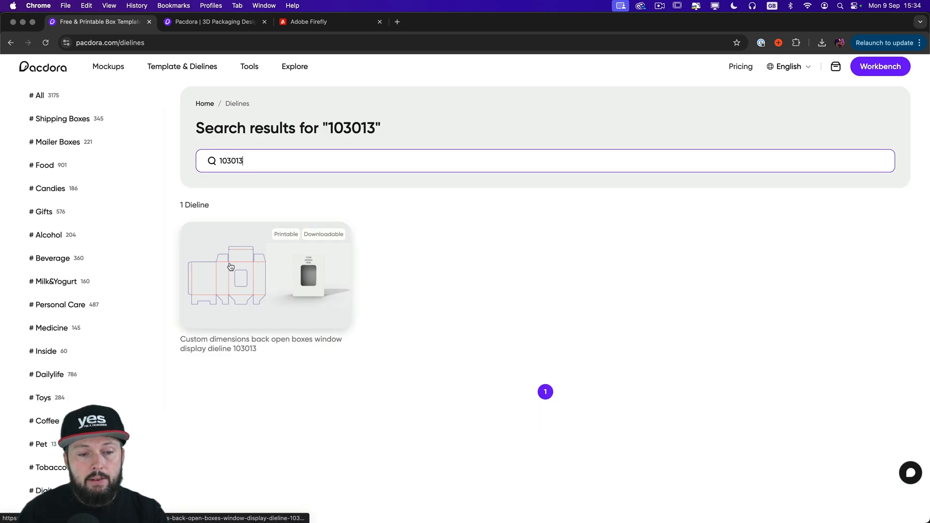
click(263, 286)
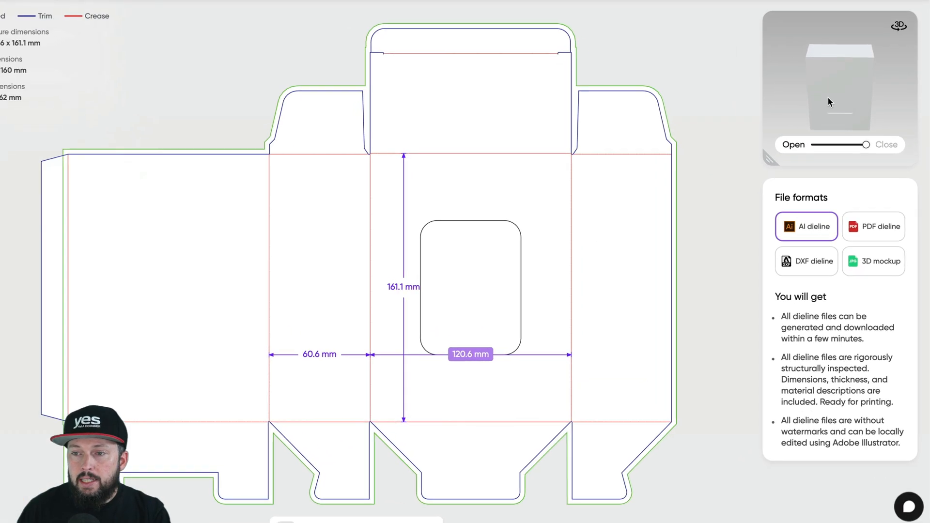
Set the box's custom height to 200 mm.
drag(852, 166, 830, 146)
drag(802, 77, 834, 87)
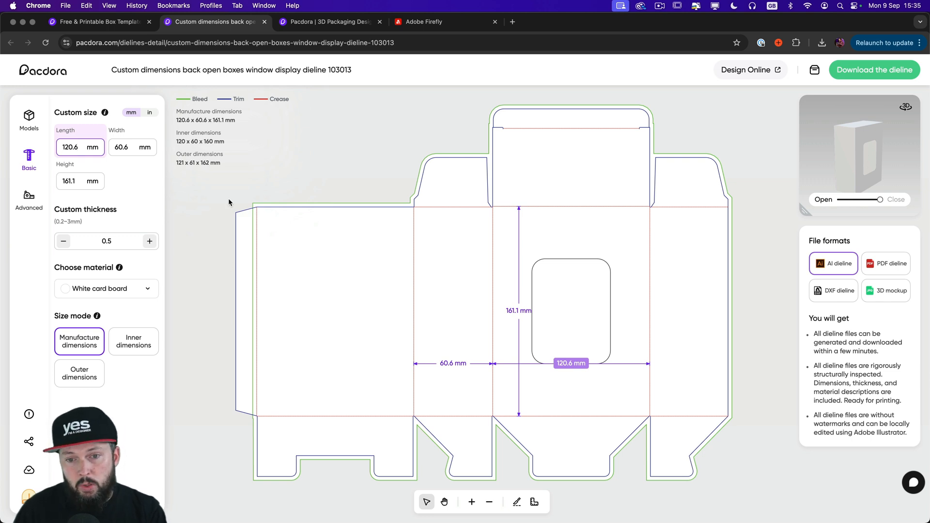
click(81, 182)
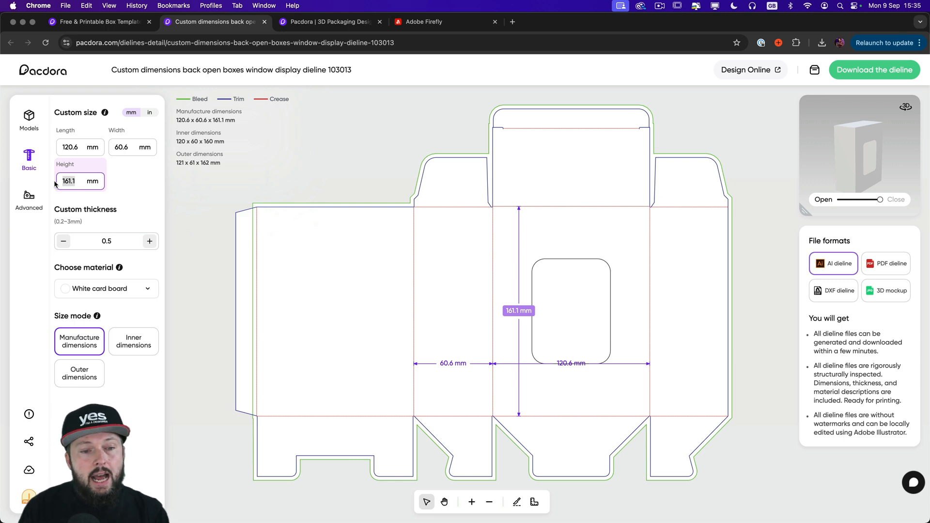
text(200)
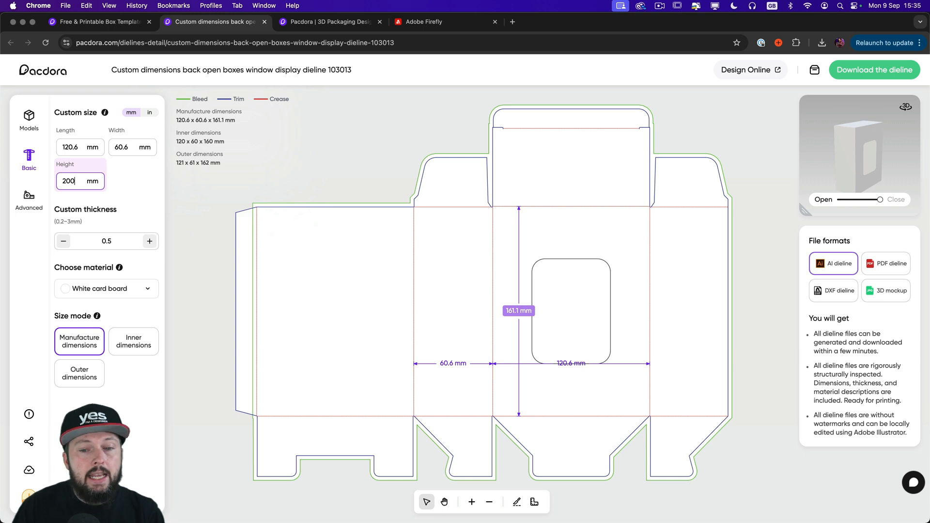
key(Return)
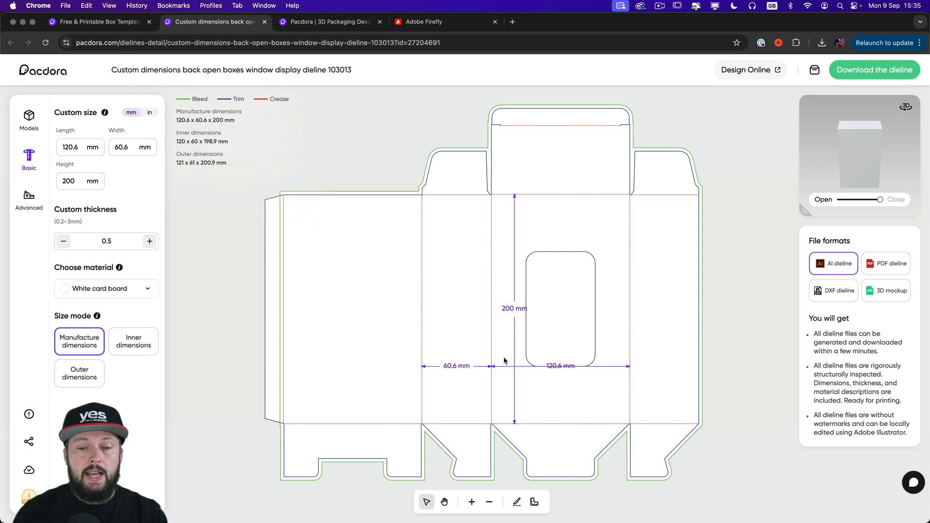
Select the box's length, width and custom thickness values one after another to review them.
click(85, 146)
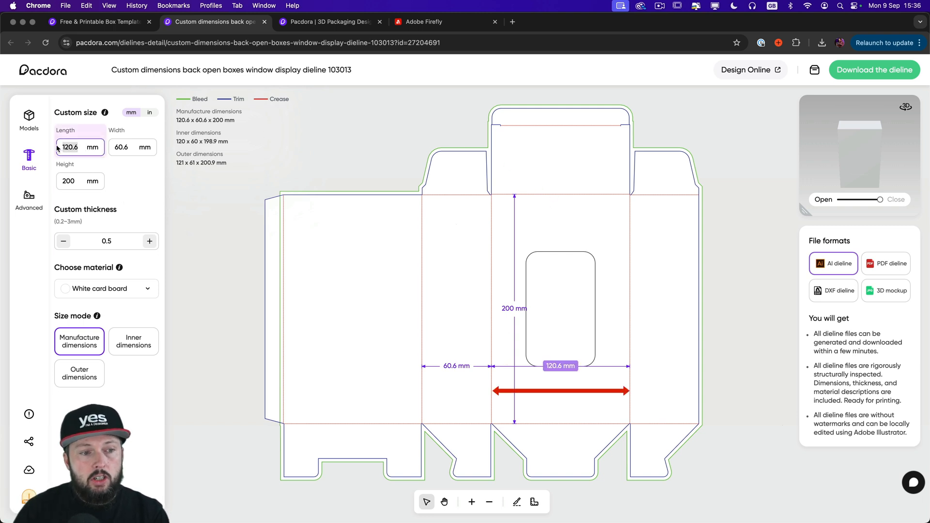
click(130, 148)
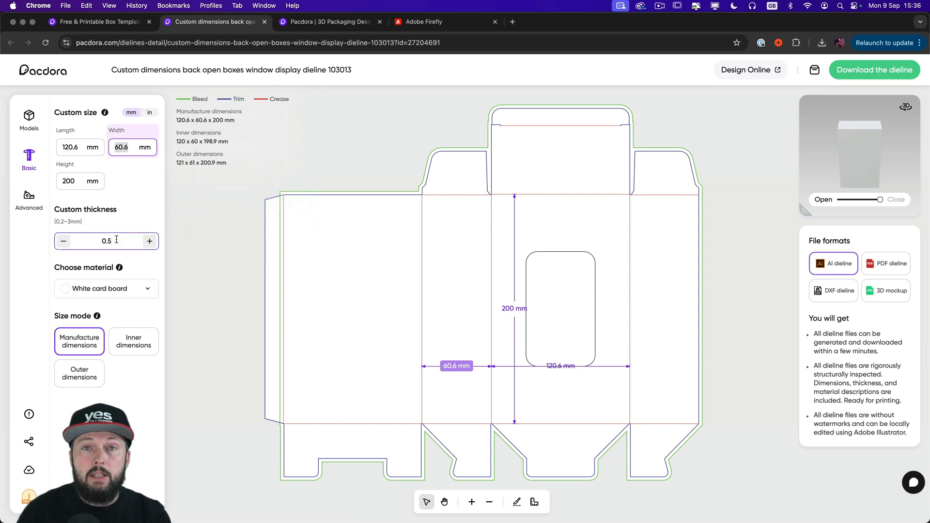
click(96, 240)
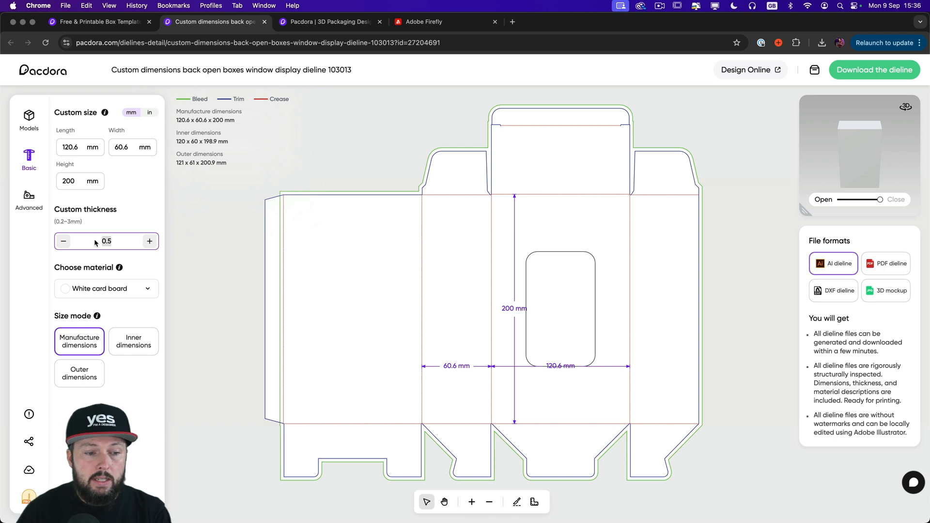
Change the box material to Dark Kraft paper and check it on the 3D preview.
click(110, 290)
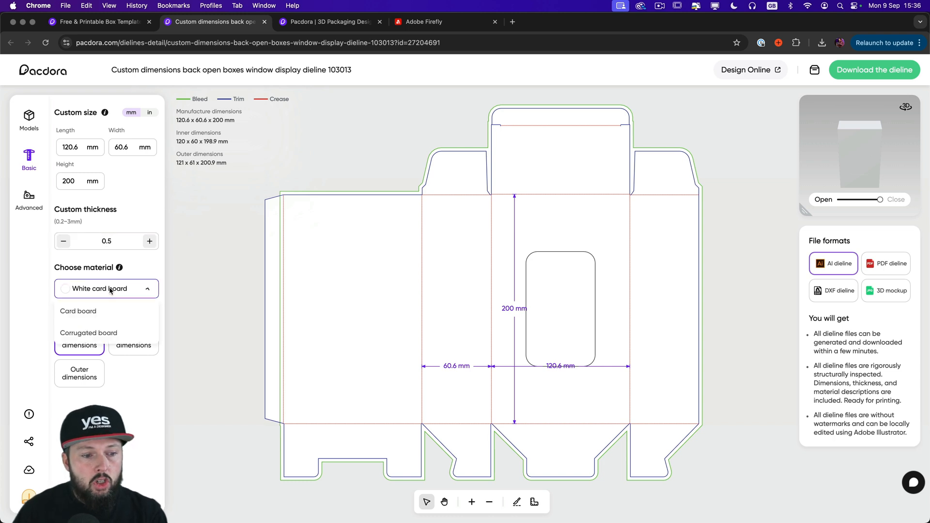
mouse_move(69, 343)
click(84, 312)
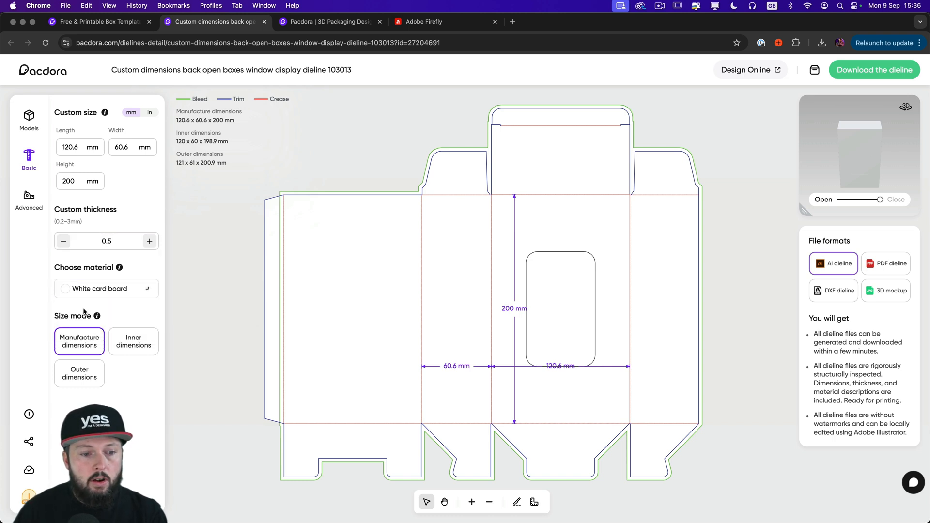
click(130, 294)
click(184, 313)
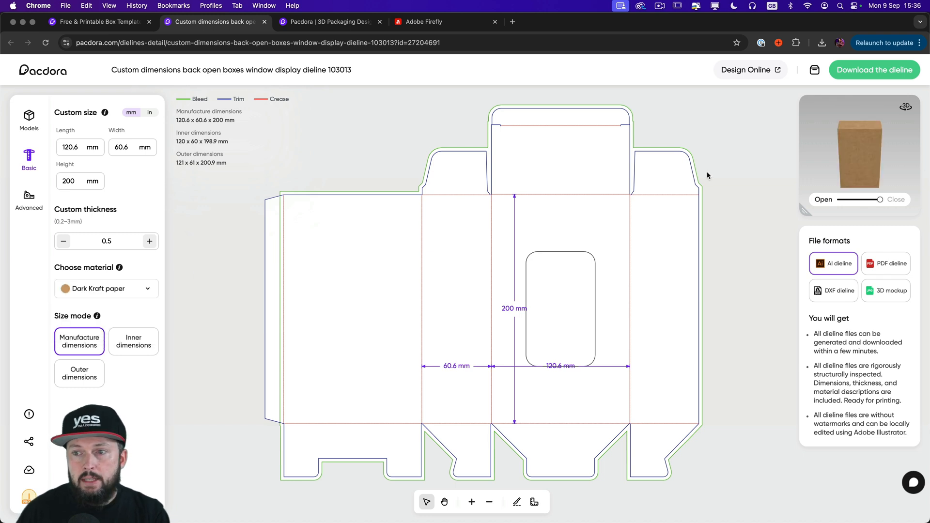
drag(848, 163, 888, 138)
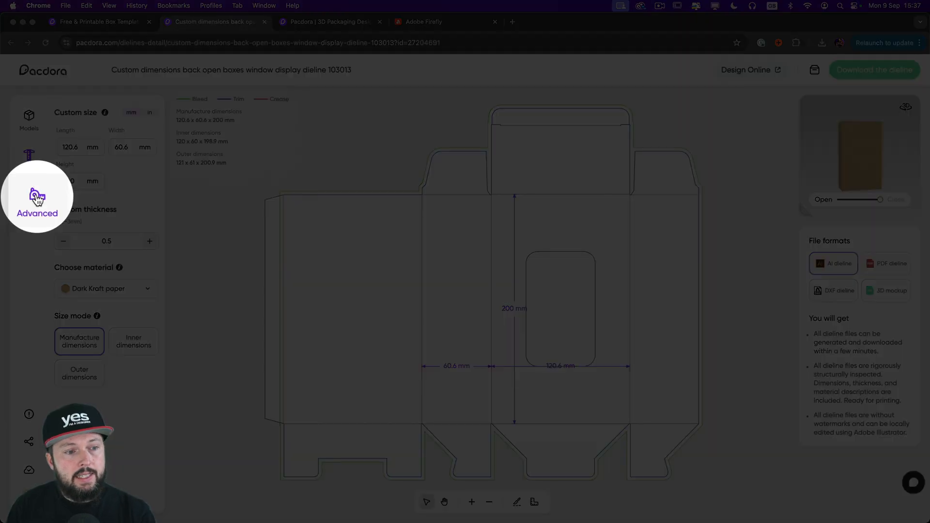
Show the advanced dieline dimensions and switch their units to inches.
click(29, 196)
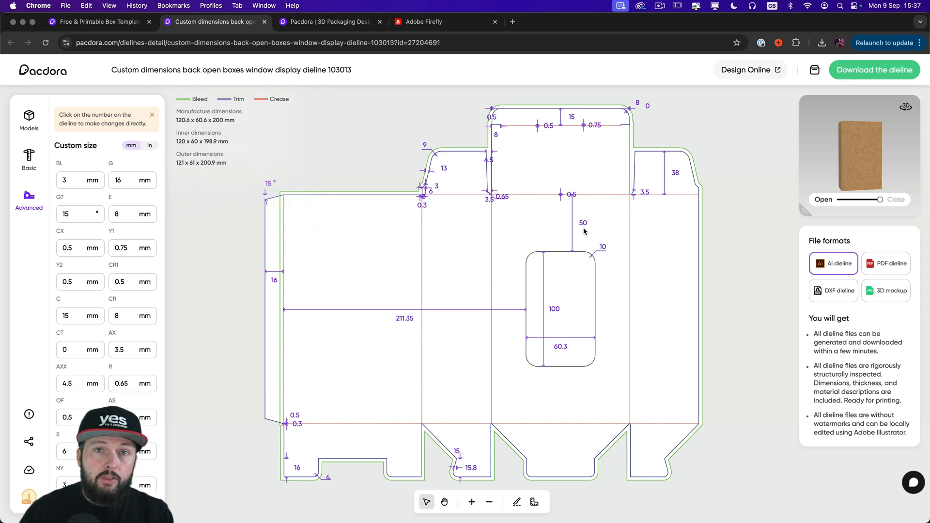
click(150, 146)
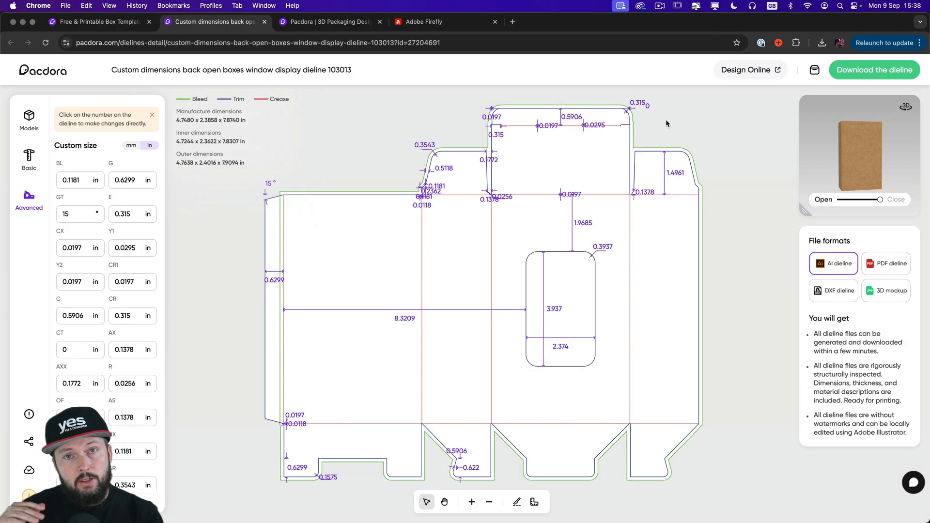
Open the box for online design as a 3D mockup and unfold it flat.
click(745, 70)
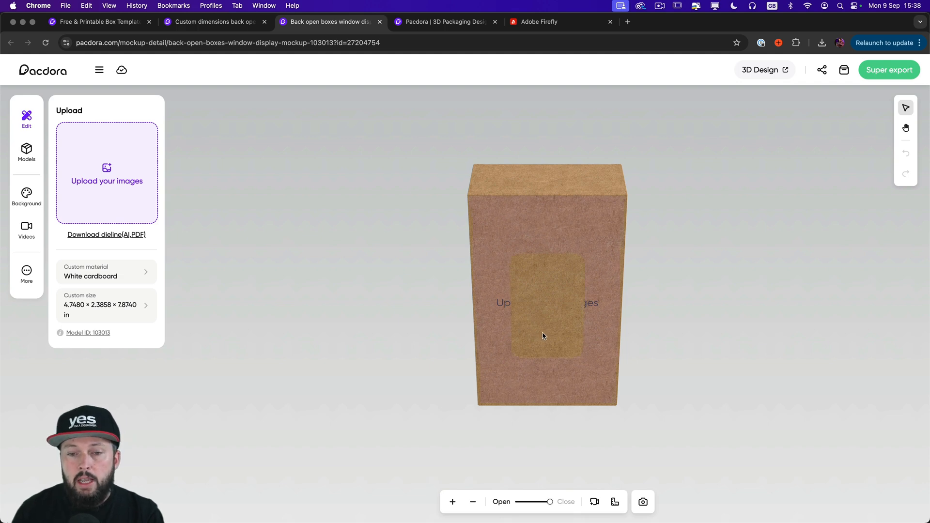
drag(343, 241, 533, 243)
drag(551, 507, 505, 502)
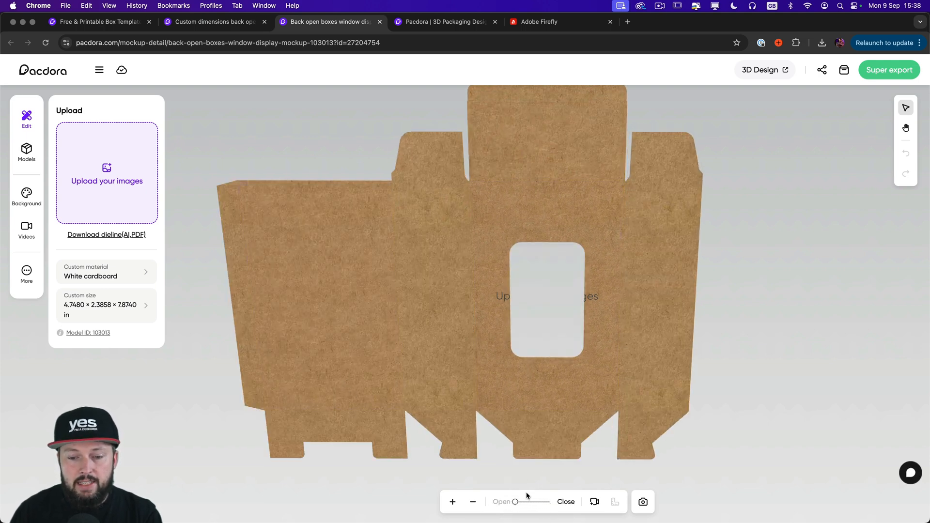
click(475, 503)
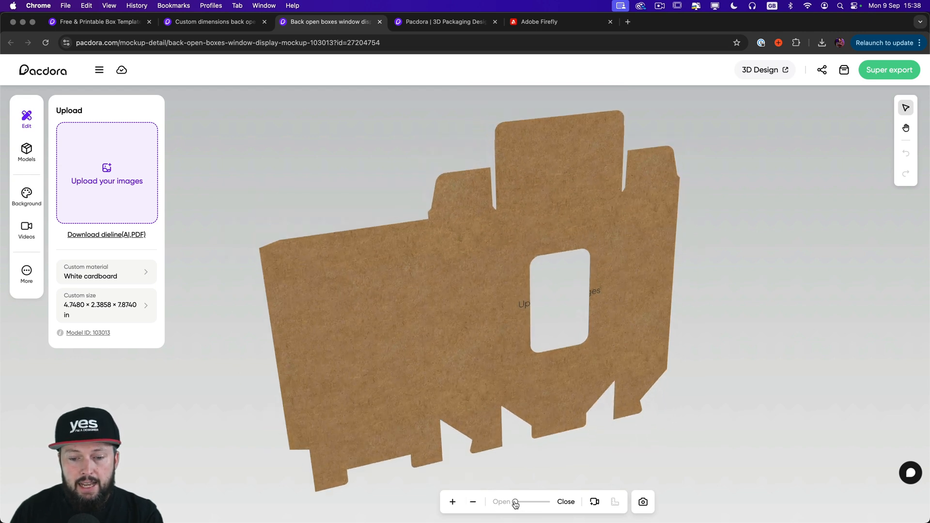
Fold the mockup closed, examine the box from the side, and unfold it flat again.
drag(515, 502, 550, 503)
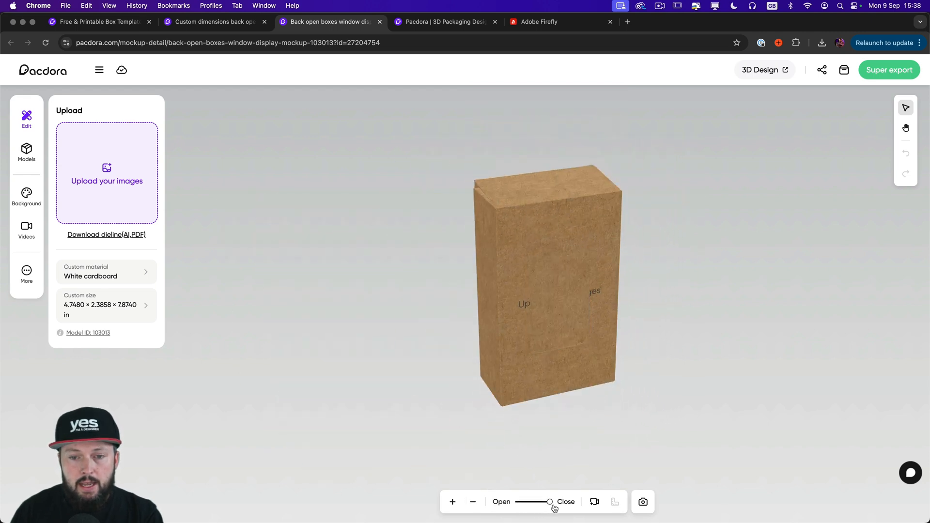
drag(487, 360, 499, 360)
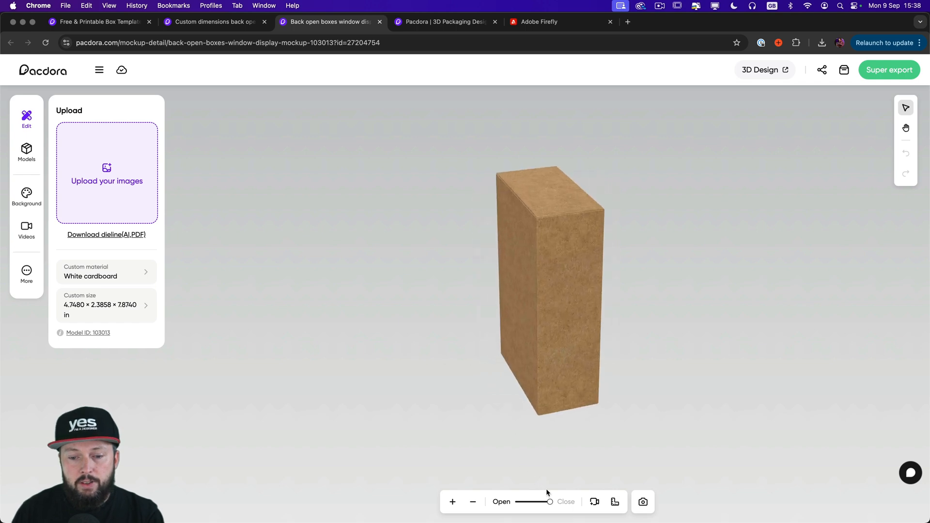
drag(550, 503, 513, 504)
drag(660, 426, 515, 367)
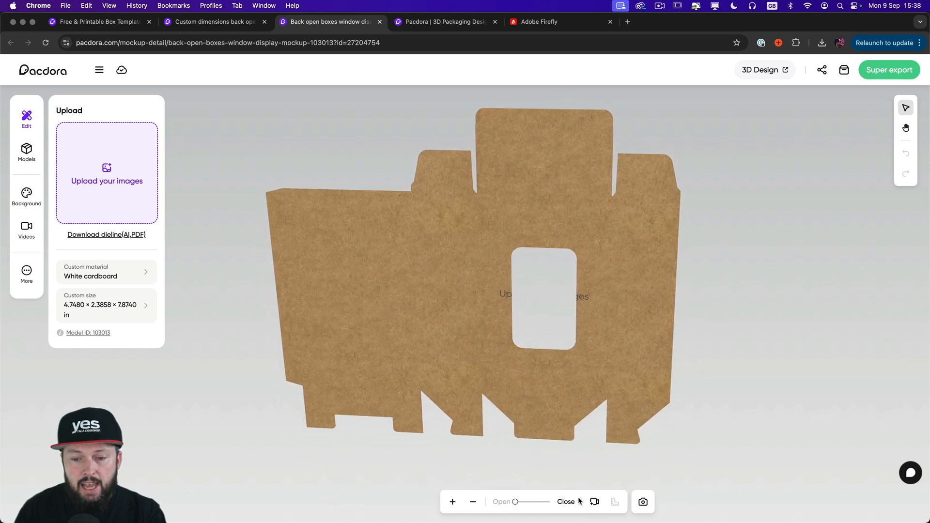
mouse_move(530, 422)
mouse_down()
mouse_move(478, 427)
mouse_move(527, 432)
mouse_up()
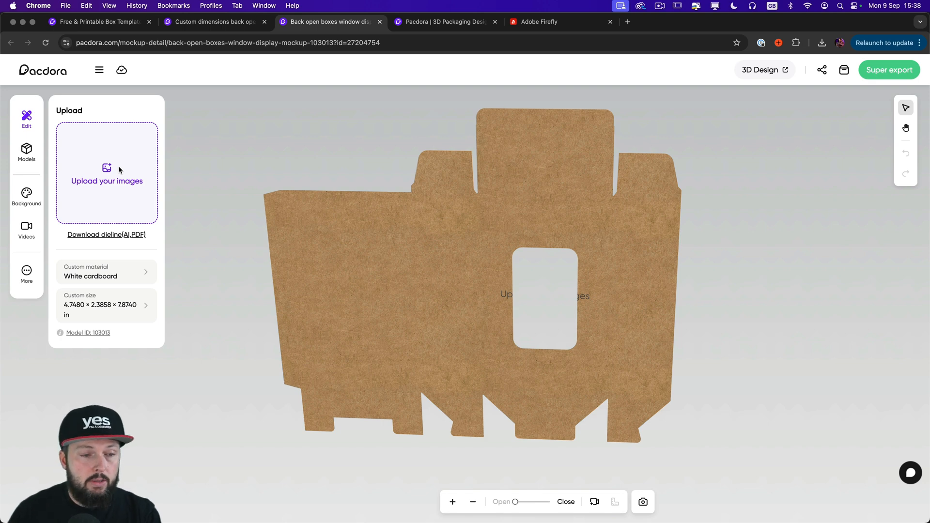
Download the box dieline and open the first page of Export_Dieline_CMYK_2024-09-09 in Illustrator.
click(94, 235)
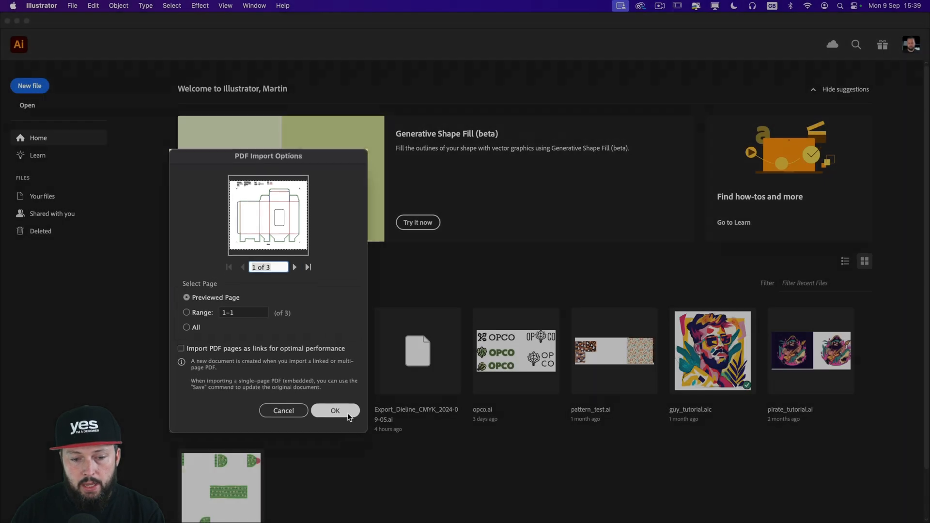
click(342, 409)
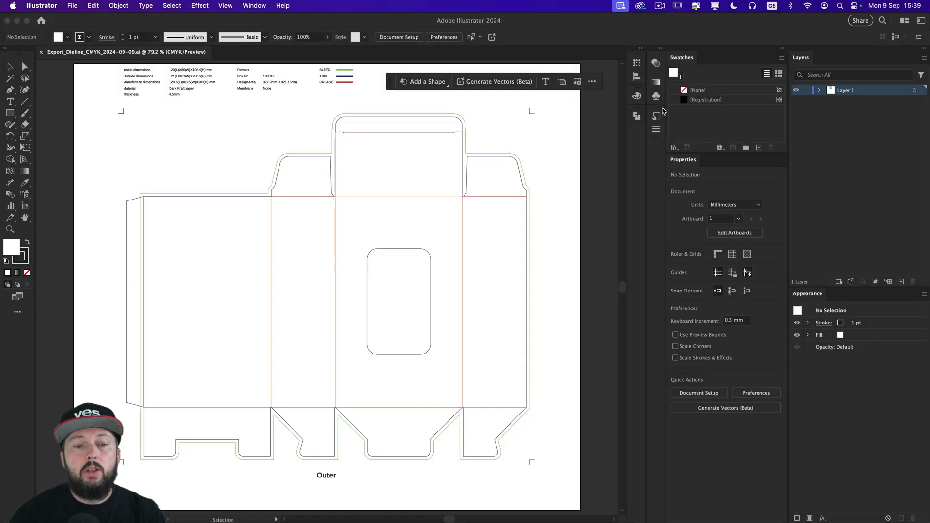
Examine the dieline's dimension details and its bleed, trim and crease colour legend up close, and return to the whole artboard.
key(z)
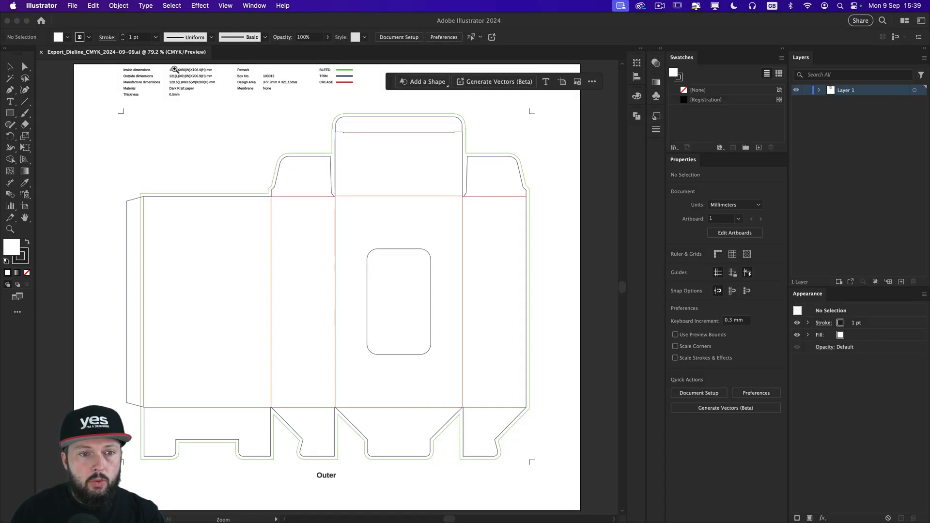
drag(175, 69, 310, 89)
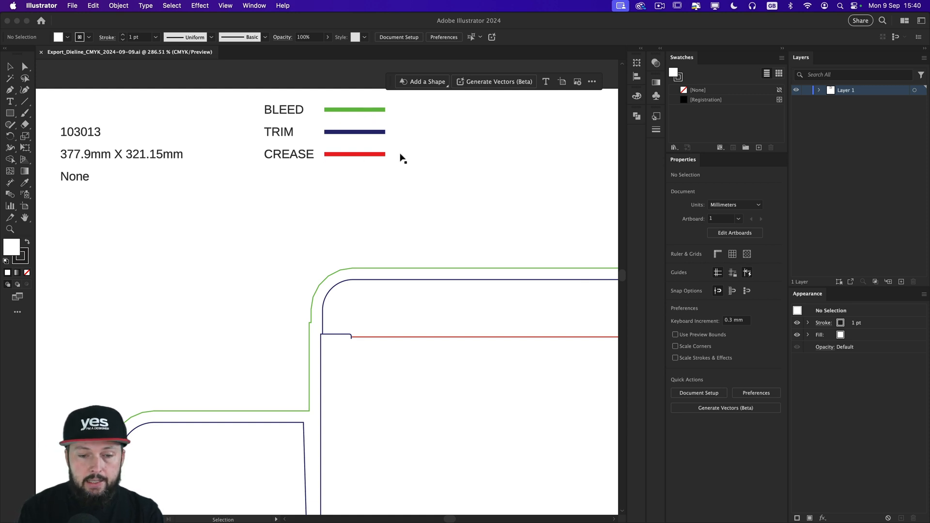
key(super+0)
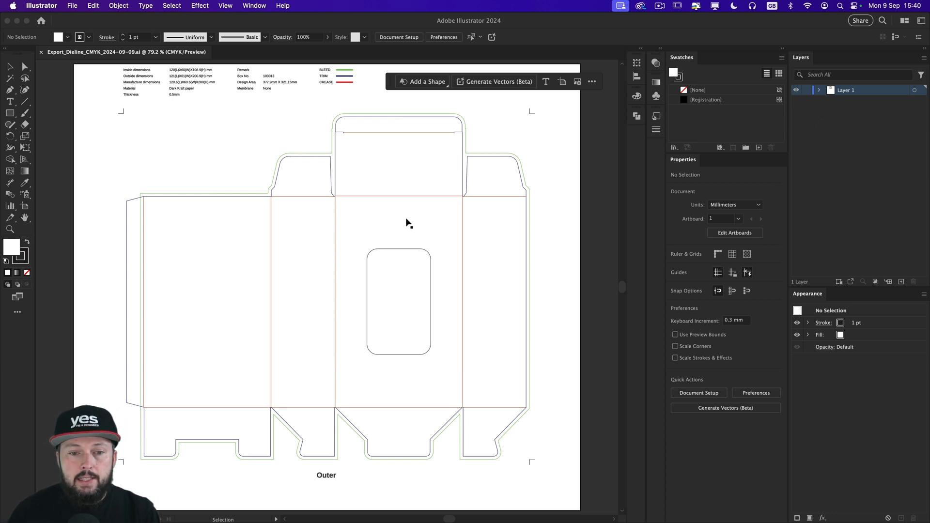
Inspect the dieline's separate vector paths by selecting the window cutout, the crease lines and the trim outline.
key(a)
click(405, 250)
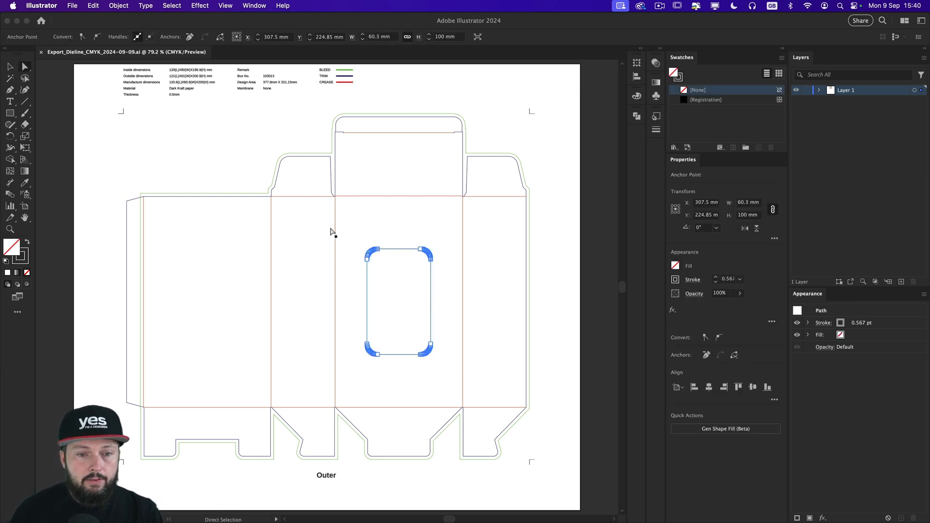
click(335, 228)
click(278, 177)
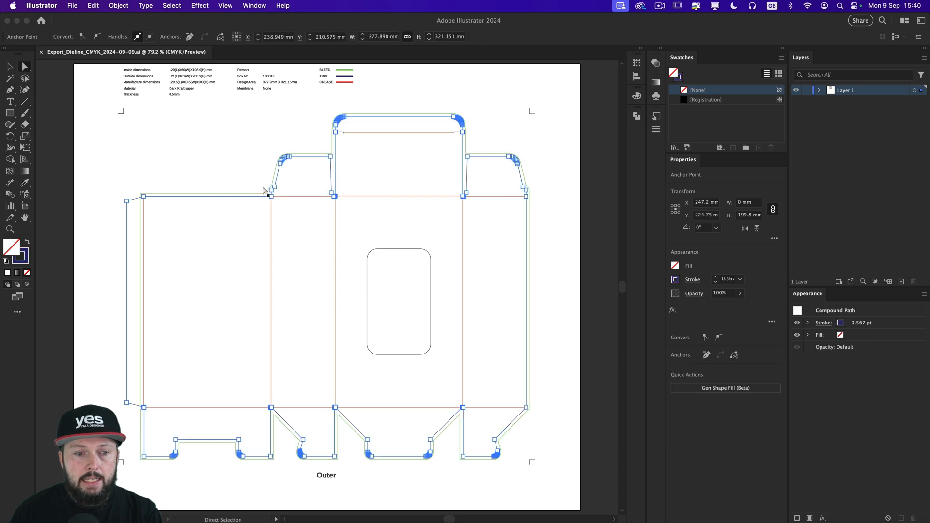
click(144, 364)
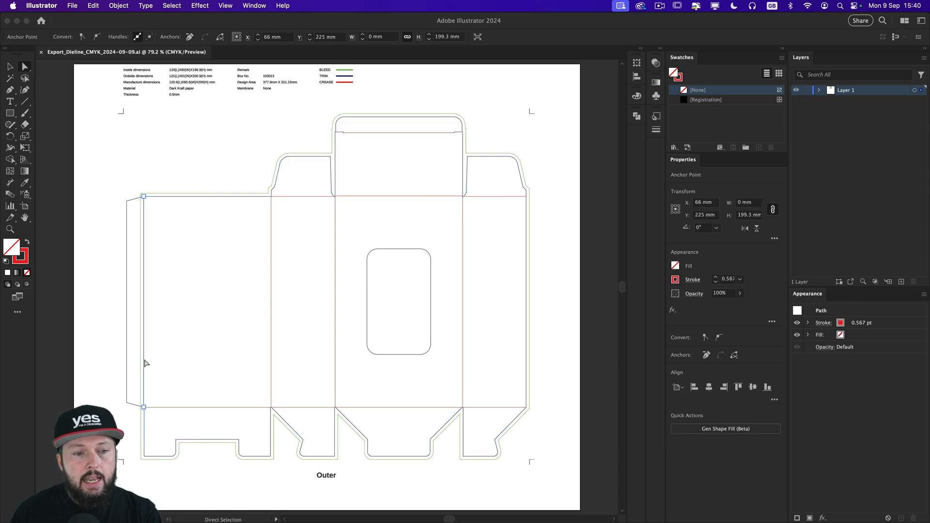
key(v)
click(333, 304)
key(a)
click(334, 303)
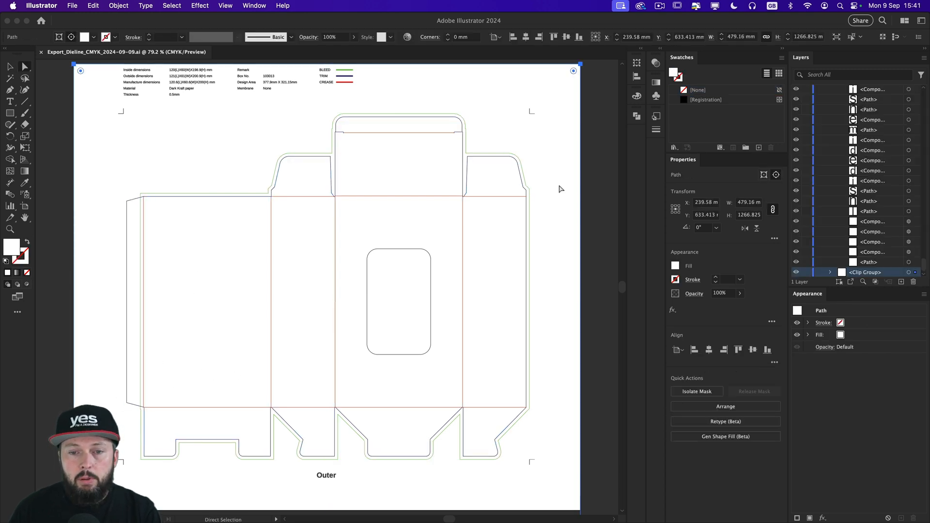
Fill the bleed-shaped background path of the box with orange, CMYK 0, 68.24, 92.94, 0.
click(908, 263)
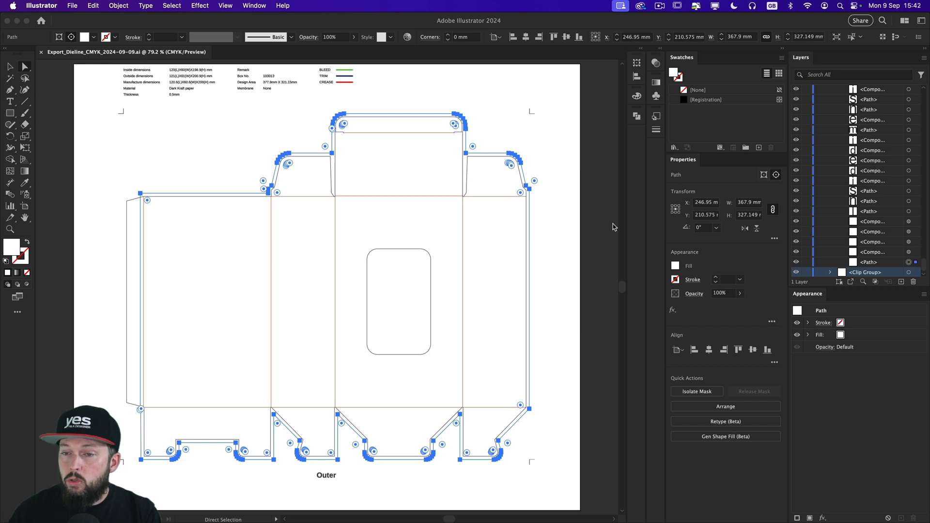
shift+click(85, 37)
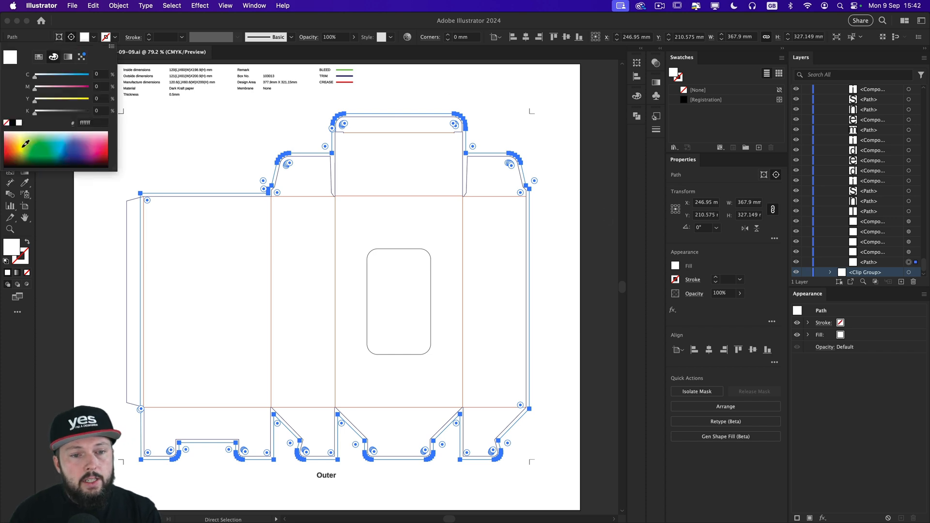
click(26, 144)
click(66, 143)
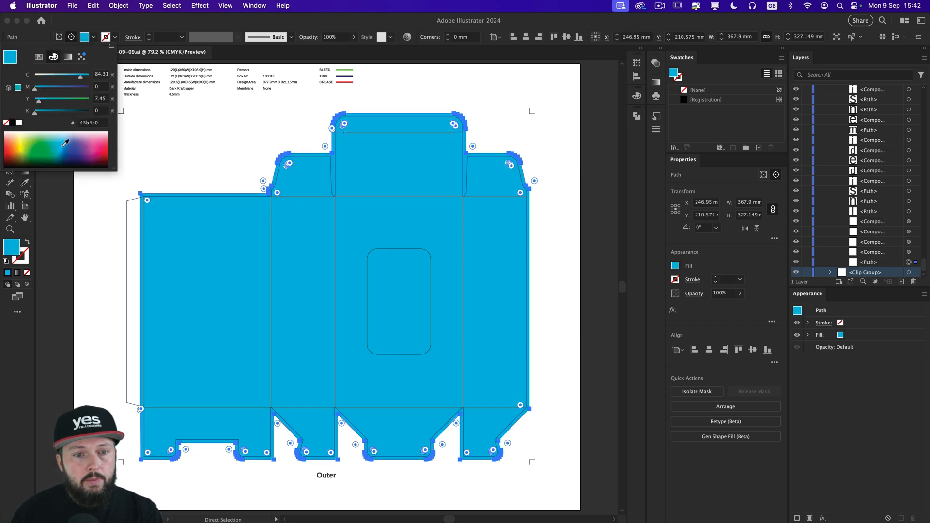
click(45, 142)
click(14, 144)
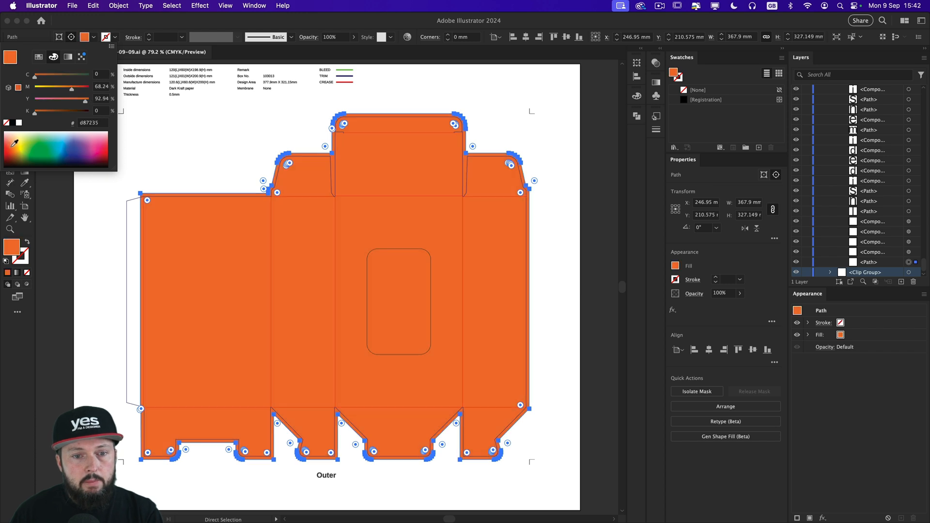
click(588, 151)
click(588, 152)
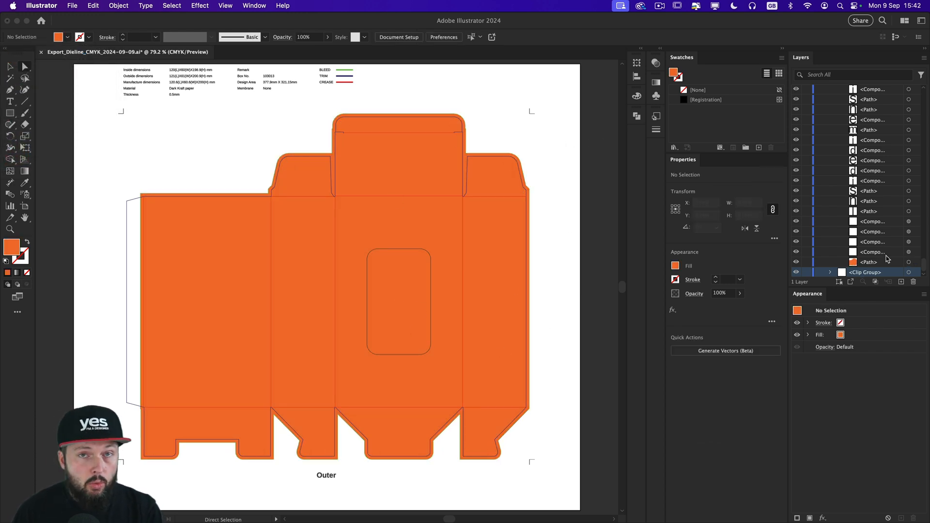
click(909, 262)
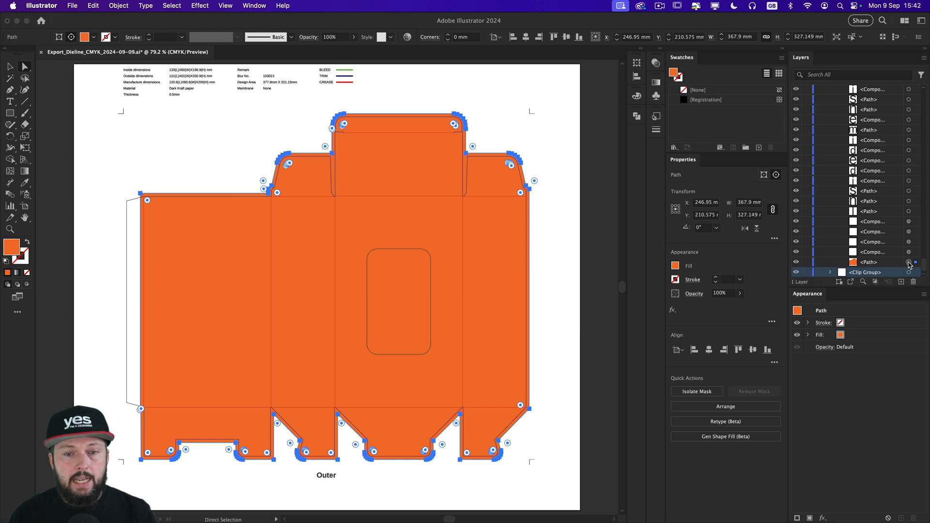
click(561, 247)
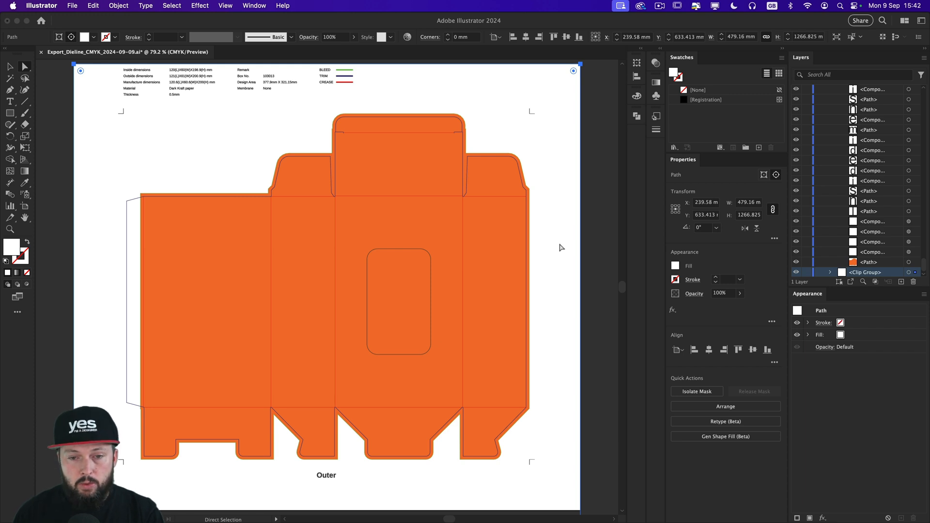
Draw a circle about 106 mm wide, fill it dark blue (C 92.55, M 87.45), and centre it on the side panel's outer edge.
key(l)
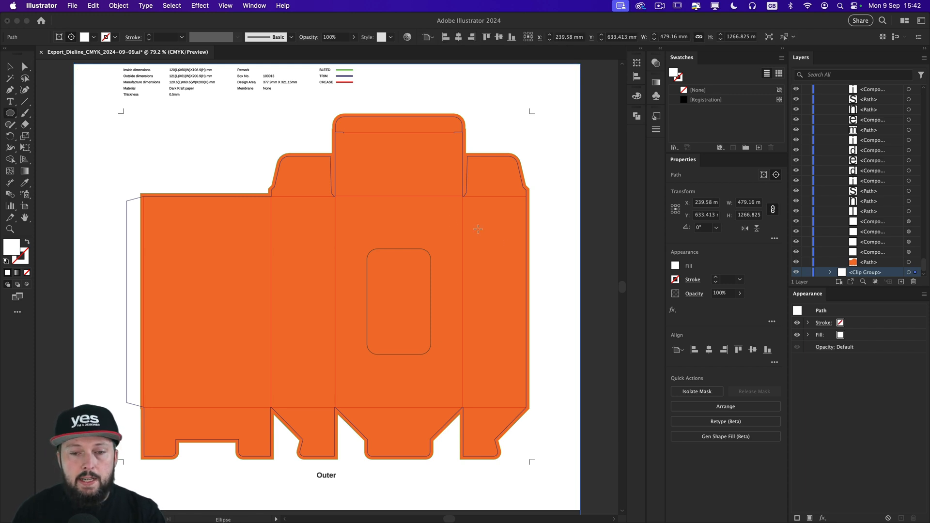
drag(452, 223, 564, 335)
key(v)
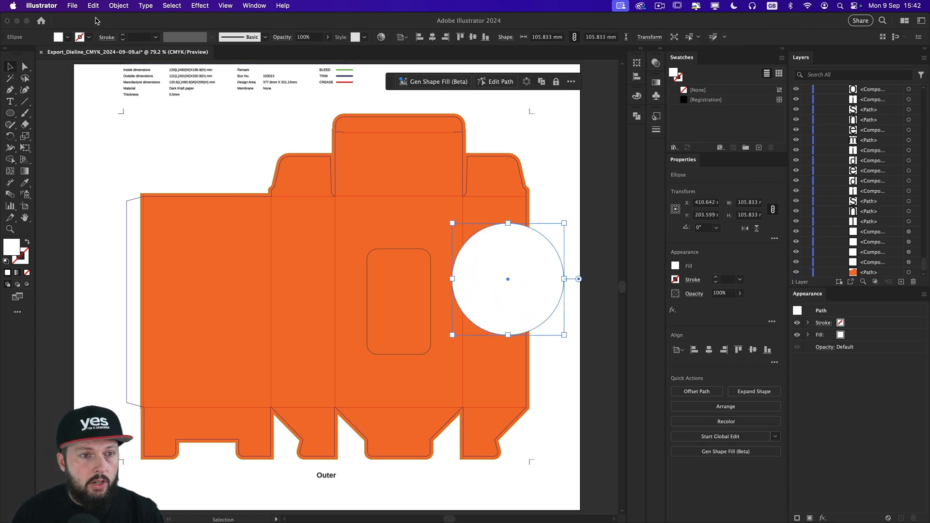
shift+click(58, 37)
click(78, 152)
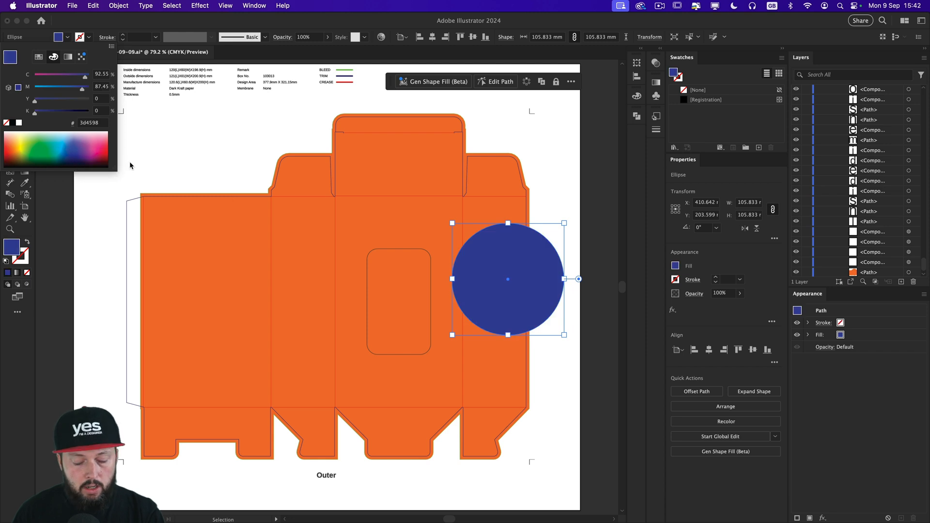
drag(513, 248, 534, 258)
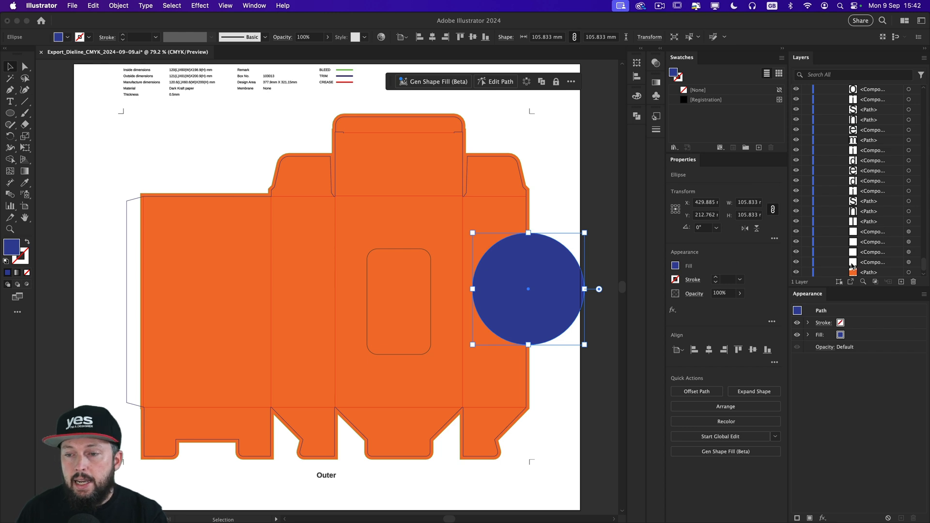
Send the blue circle behind the bleed shape, clip it with that shape, and give the mask a light orange fill.
click(909, 273)
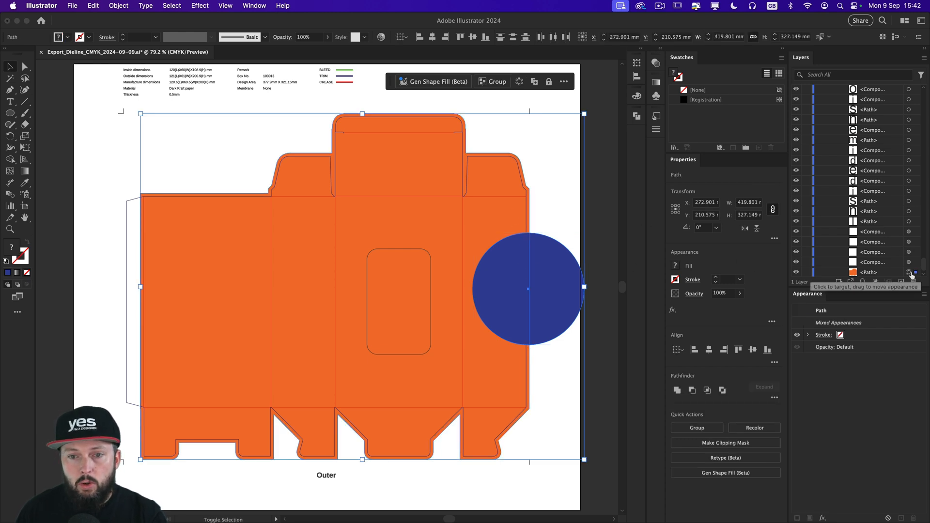
click(552, 266)
key(shift+super+bracketleft)
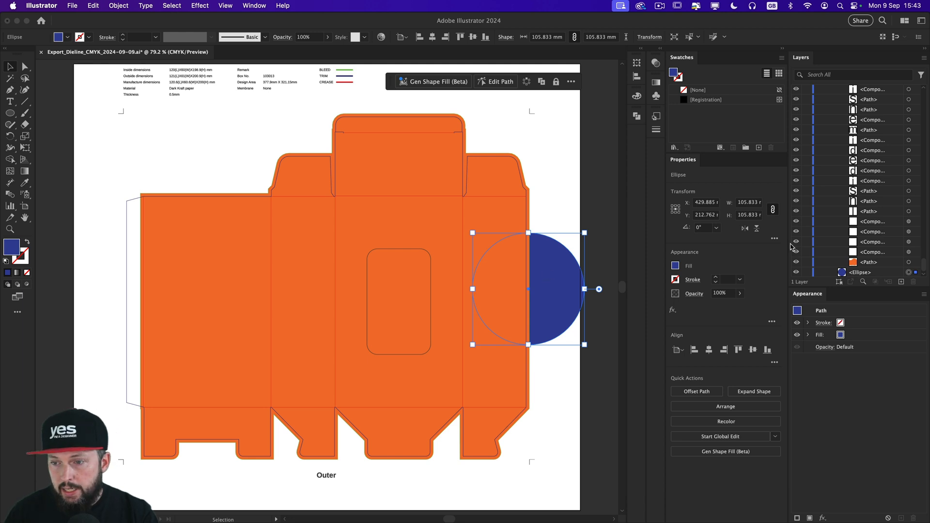
shift+click(909, 263)
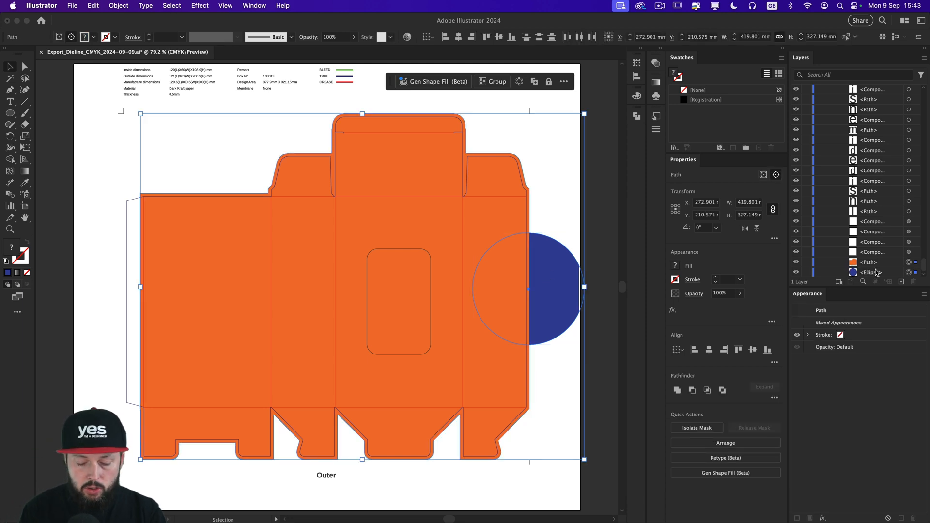
key(super+7)
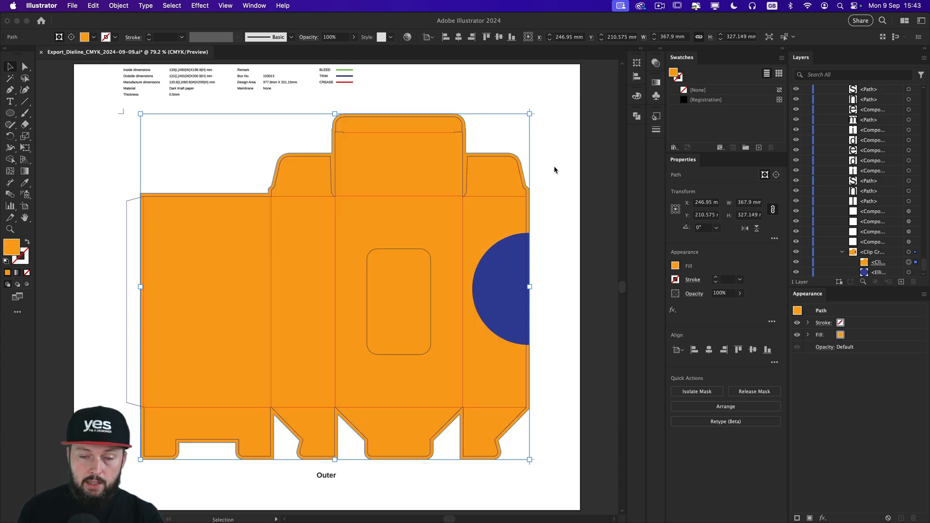
click(543, 221)
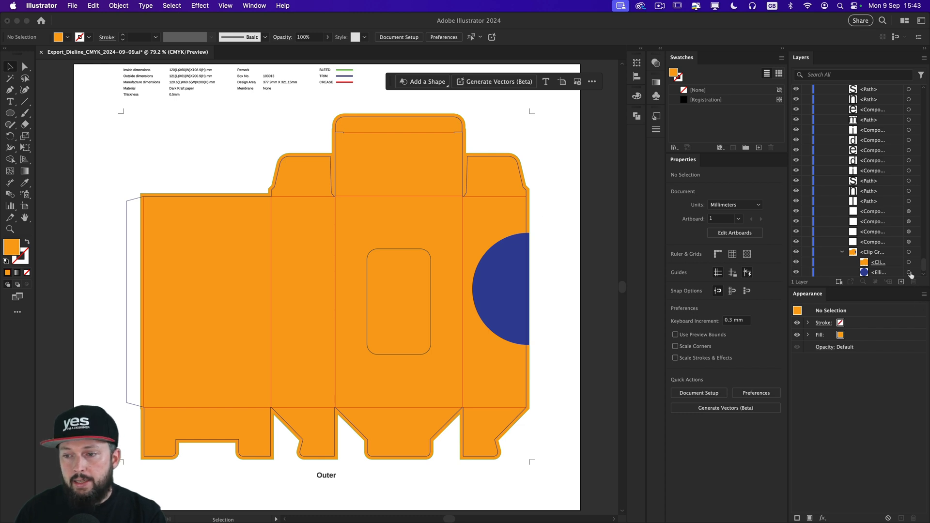
Select the blue circle inside the clip group and move it to the upper edge of the box's large back panel.
click(909, 272)
drag(520, 271, 224, 165)
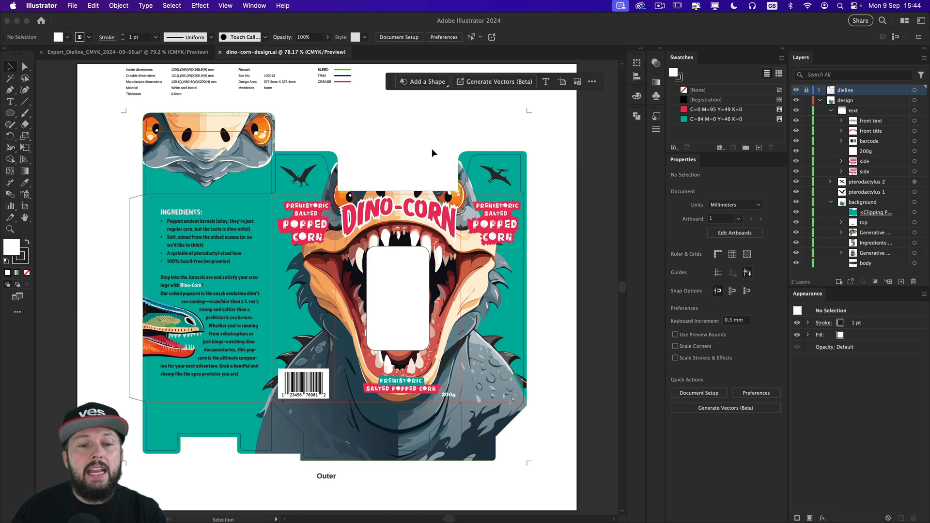
Examine the Dino-Corn packaging artwork up close in dino-corn-design.ai, including its front, side and ingredients panels.
key(z)
drag(377, 225, 424, 230)
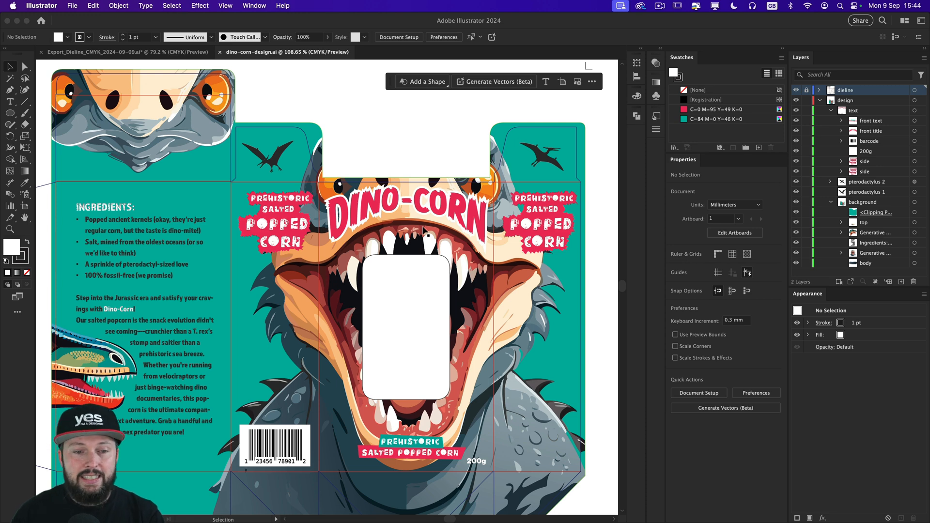
scroll(299, 272, down, 2)
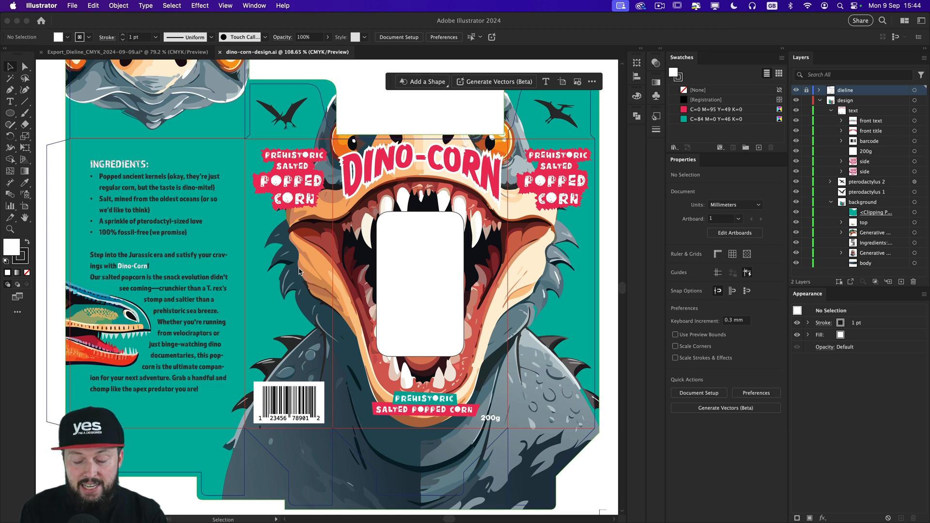
key(a)
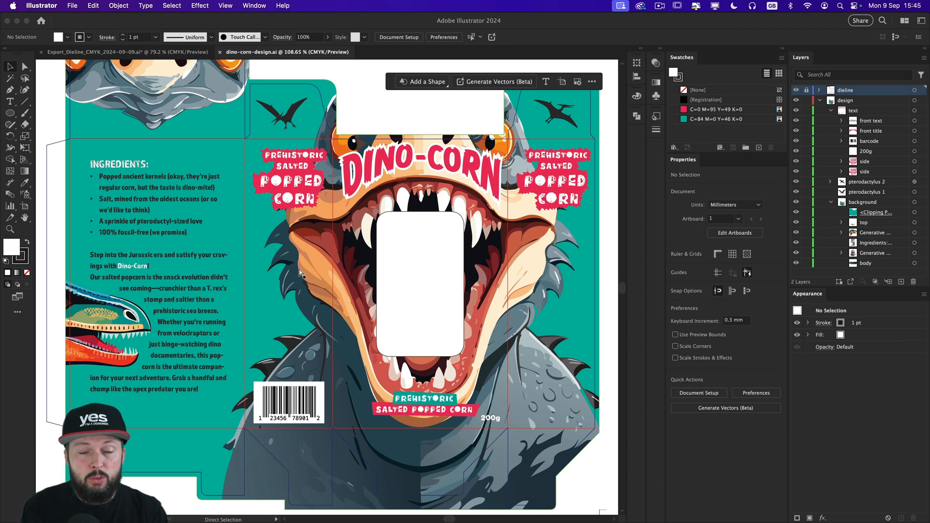
key(v)
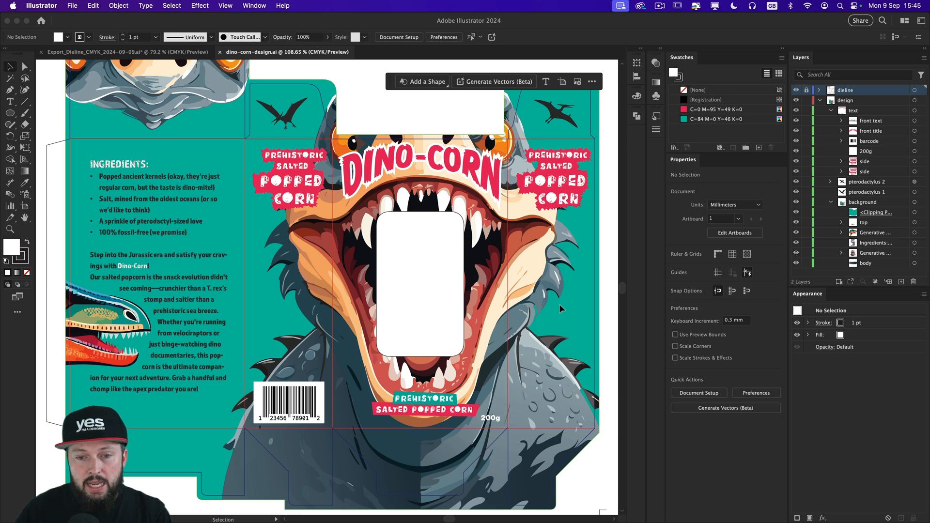
Try the other generated variations of the open-mouthed monster in the background group and undo the swaps.
click(545, 290)
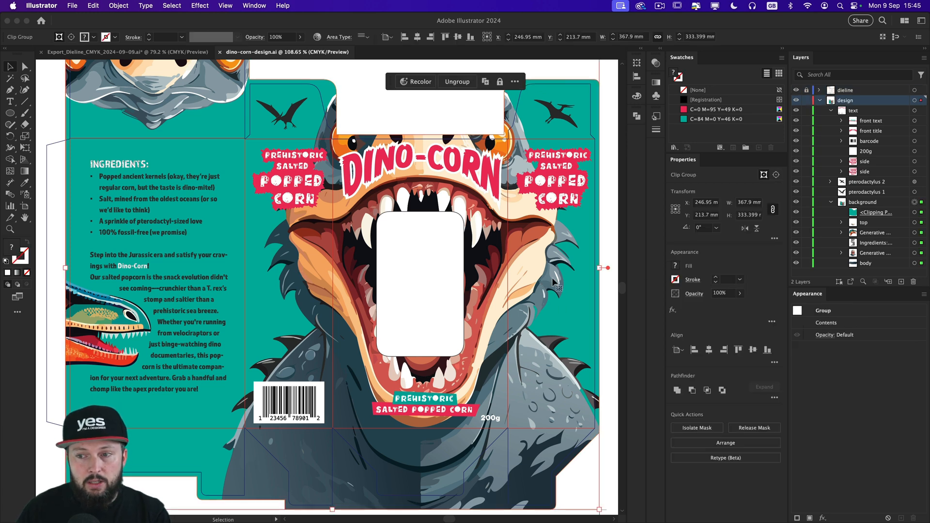
click(916, 254)
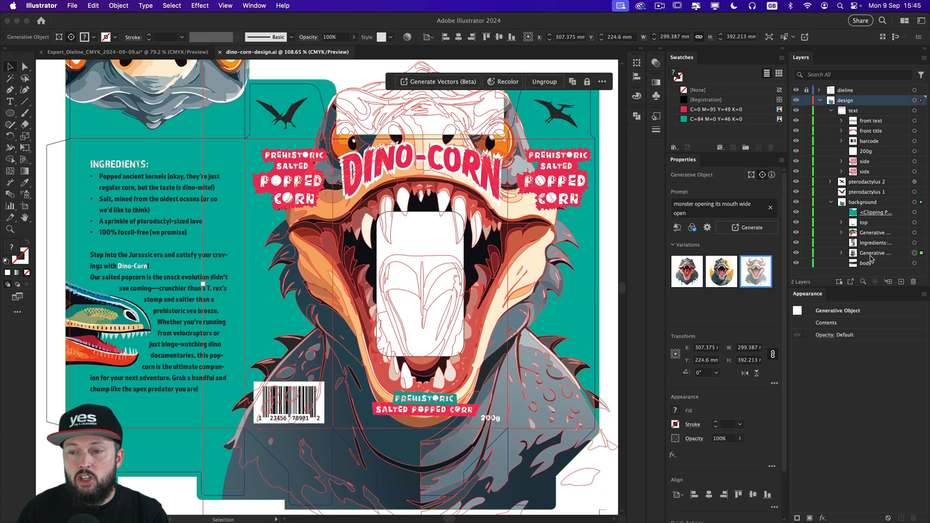
click(720, 282)
click(757, 281)
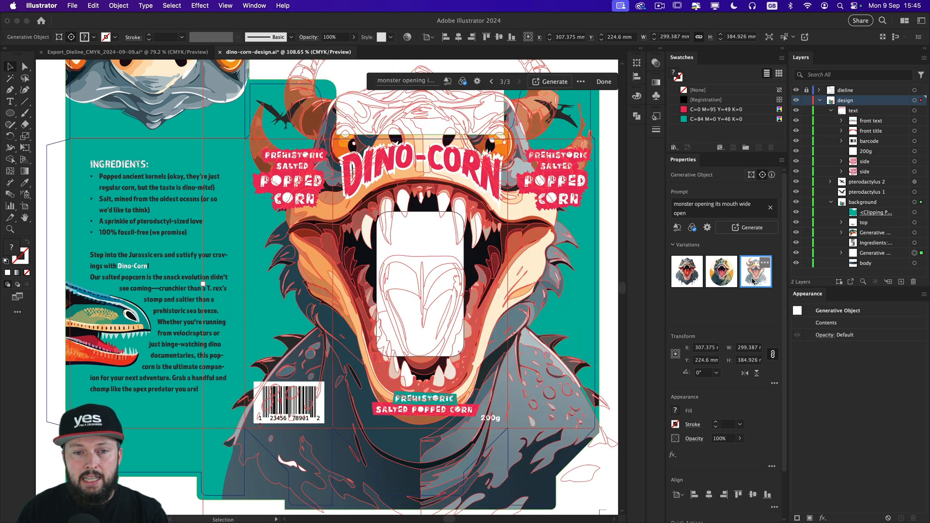
click(681, 277)
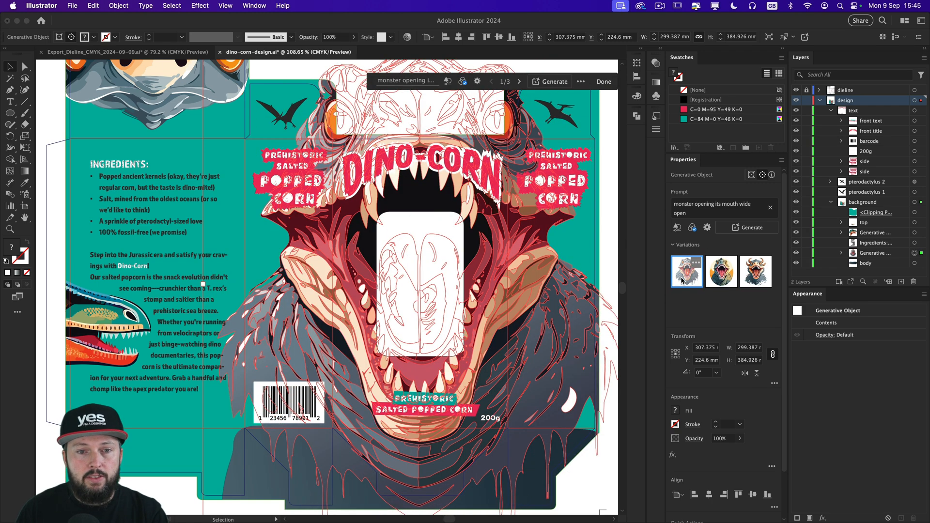
key(super+z)
key(super+z)
key(super+z)
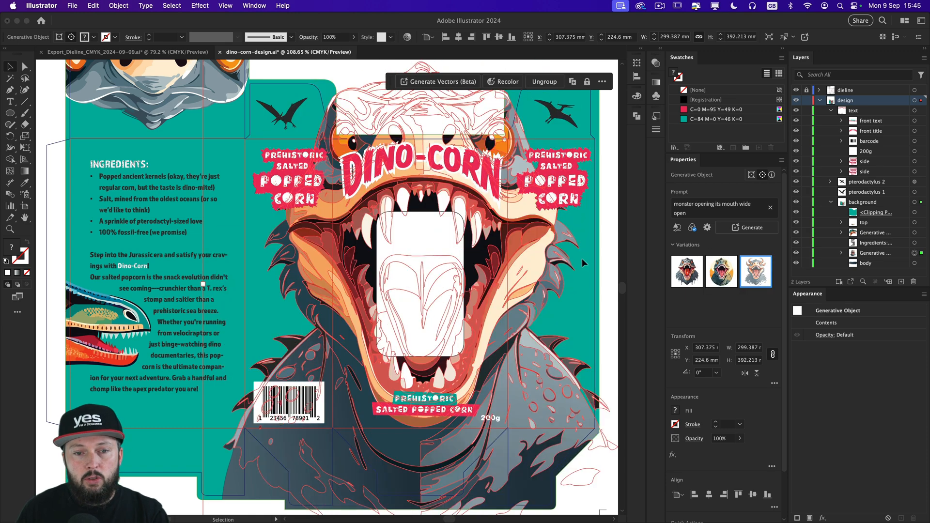
Hide the background group's clipping path and the whole text group in the design layer to expose the uncropped artwork.
click(606, 200)
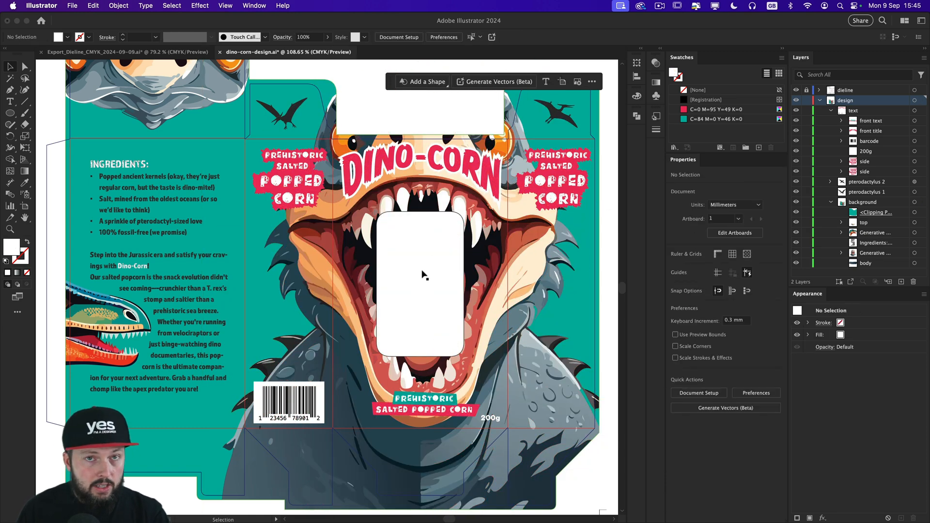
drag(550, 261, 411, 265)
click(304, 439)
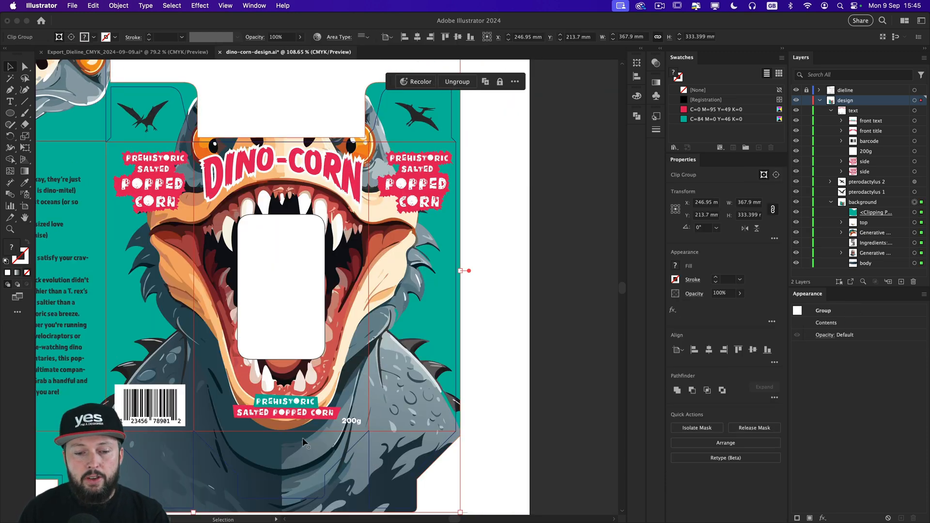
drag(464, 207, 561, 254)
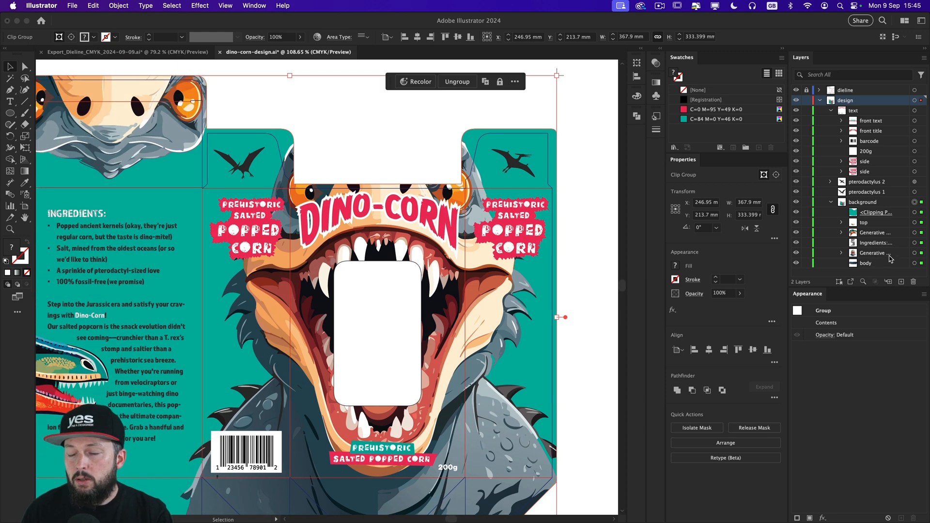
click(796, 212)
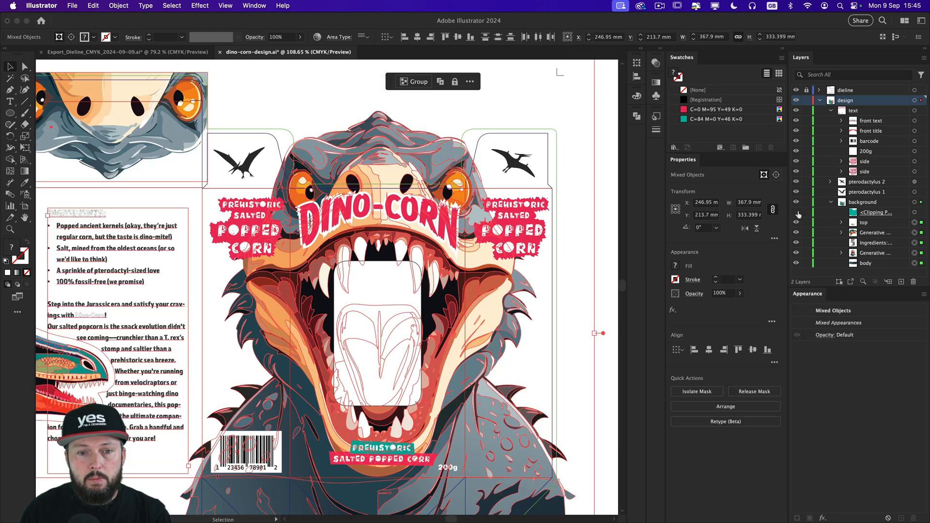
click(588, 194)
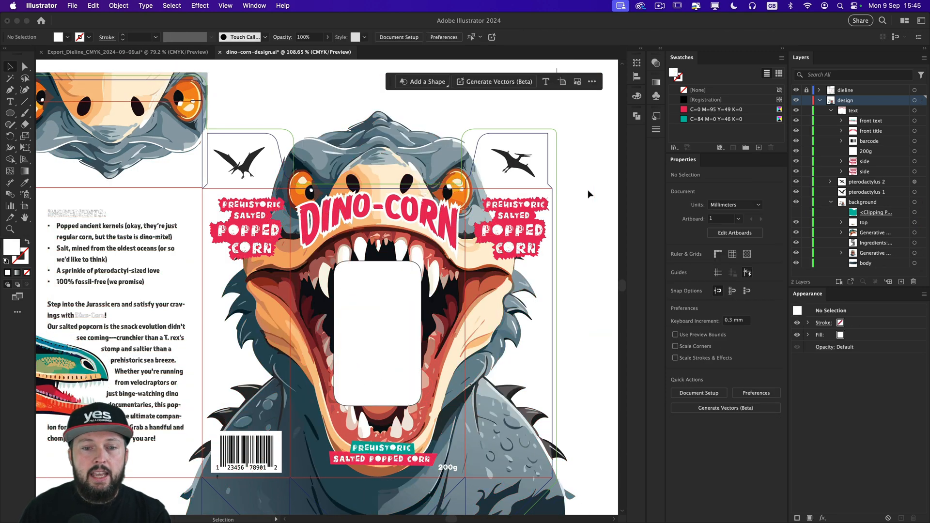
click(795, 111)
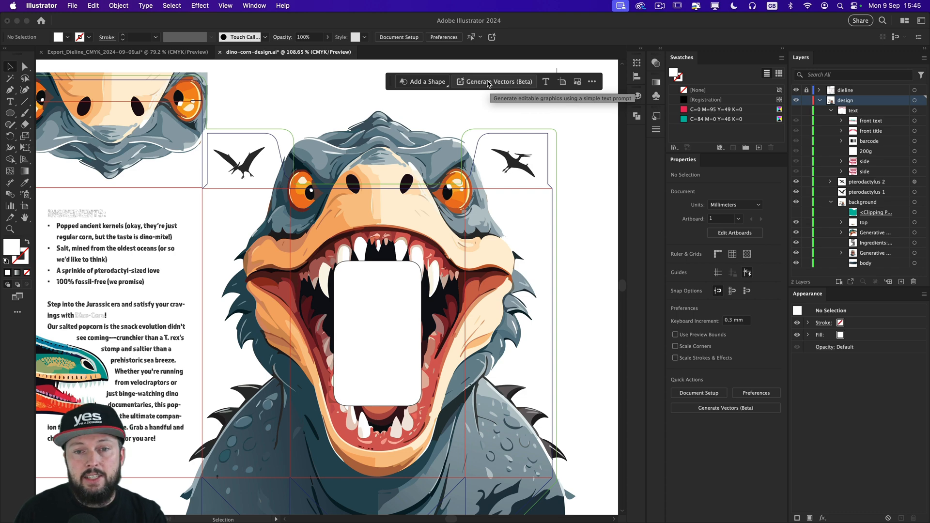
Inspect the uncropped open-mouthed monster up close and show the clipping path and text group again.
scroll(446, 206, down, 3)
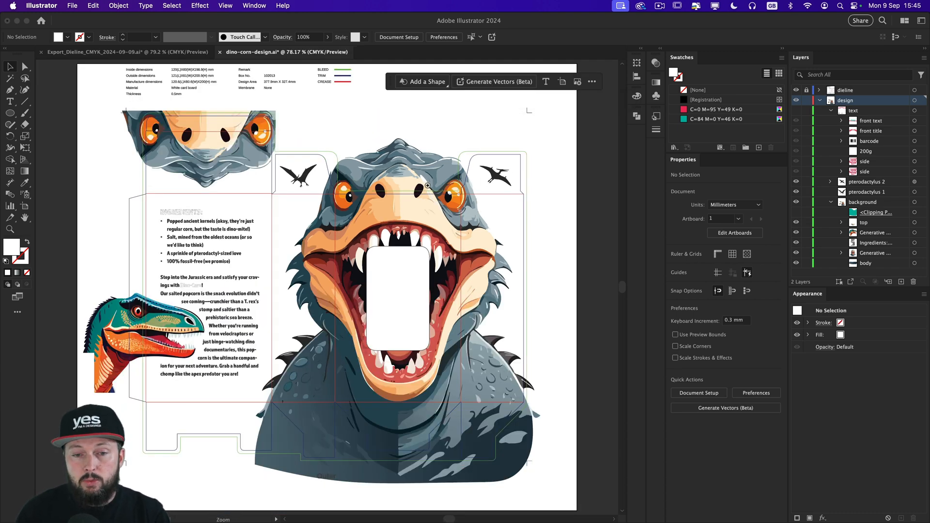
drag(421, 184, 562, 203)
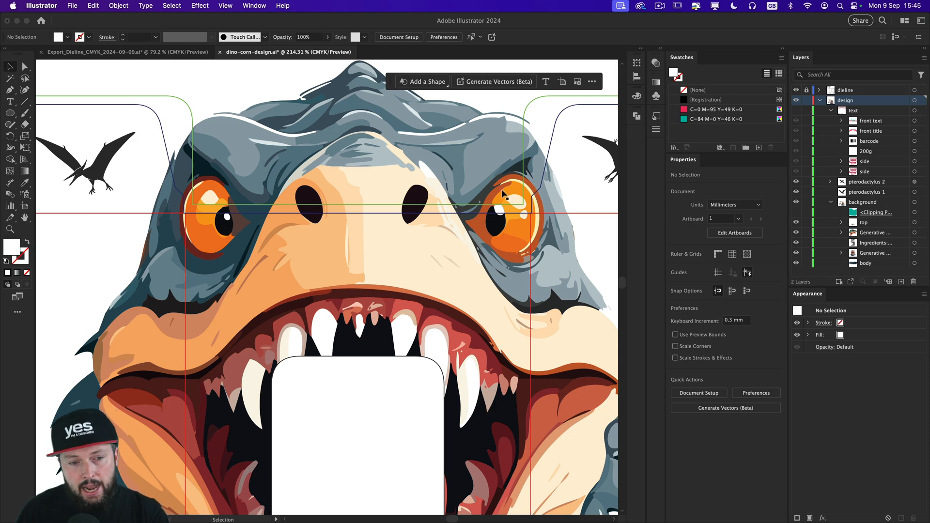
key(super+0)
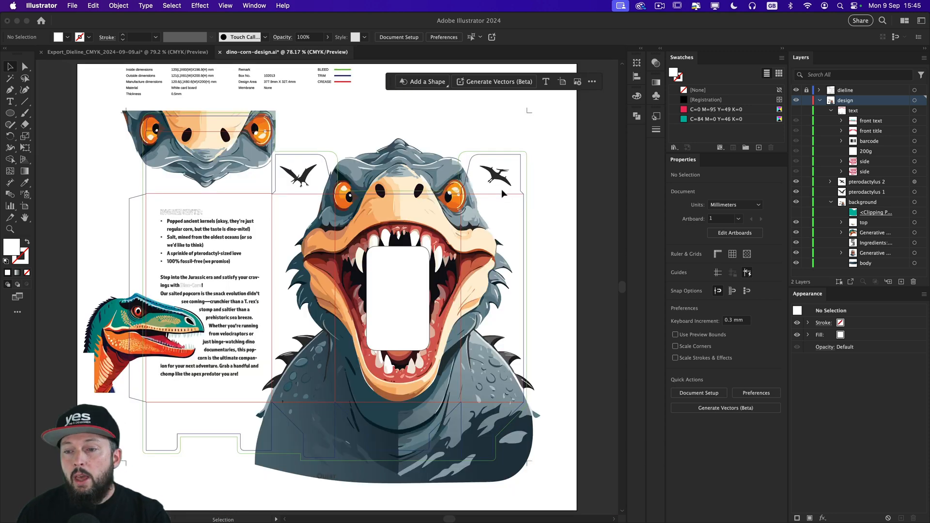
click(797, 213)
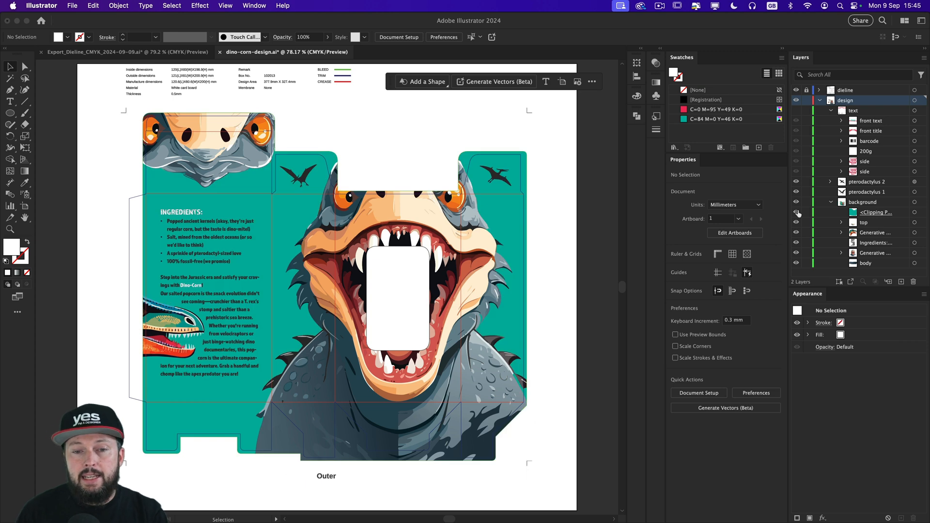
click(796, 110)
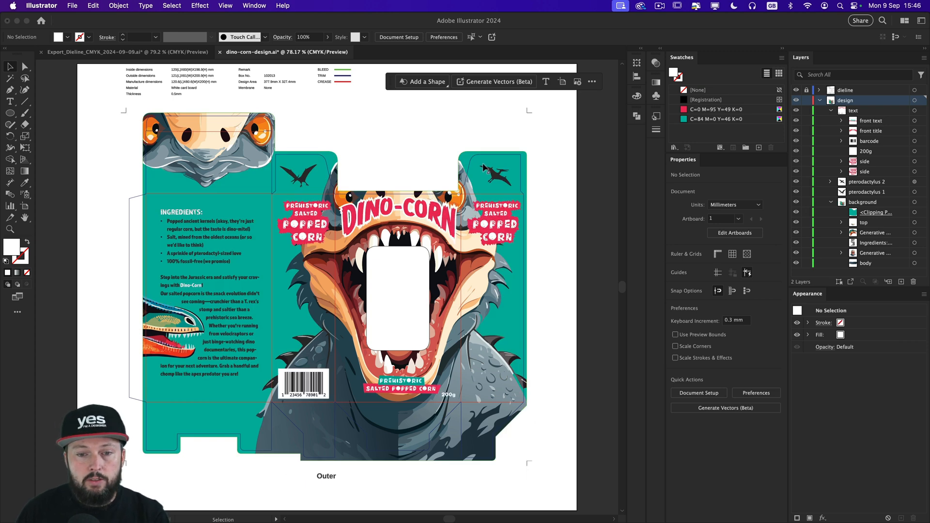
Examine the pterodactyls on both side flaps, the side lettering and the ingredients panel up close.
key(a)
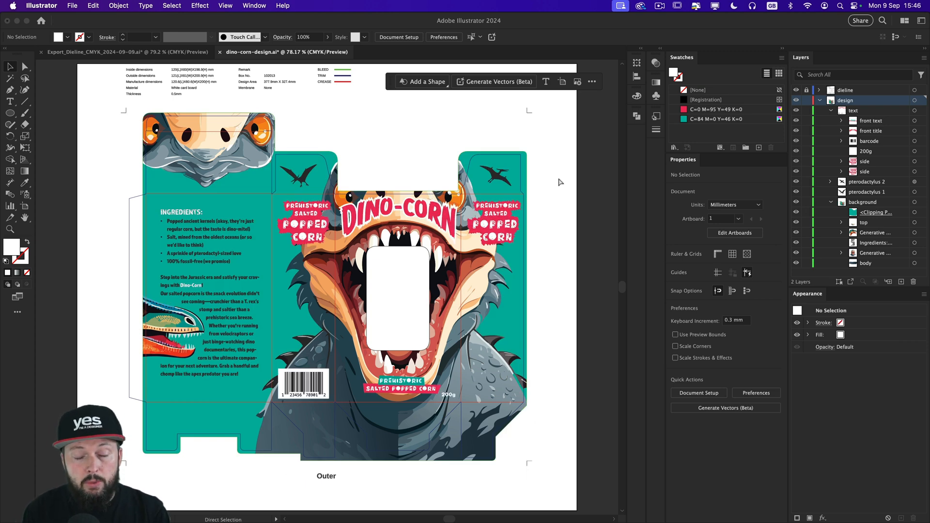
key(super+1)
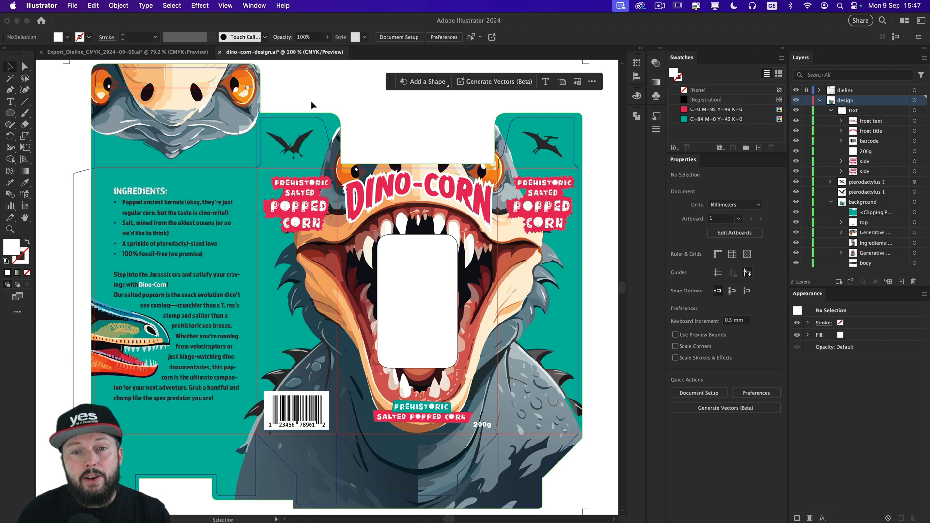
key(z)
drag(295, 104, 424, 117)
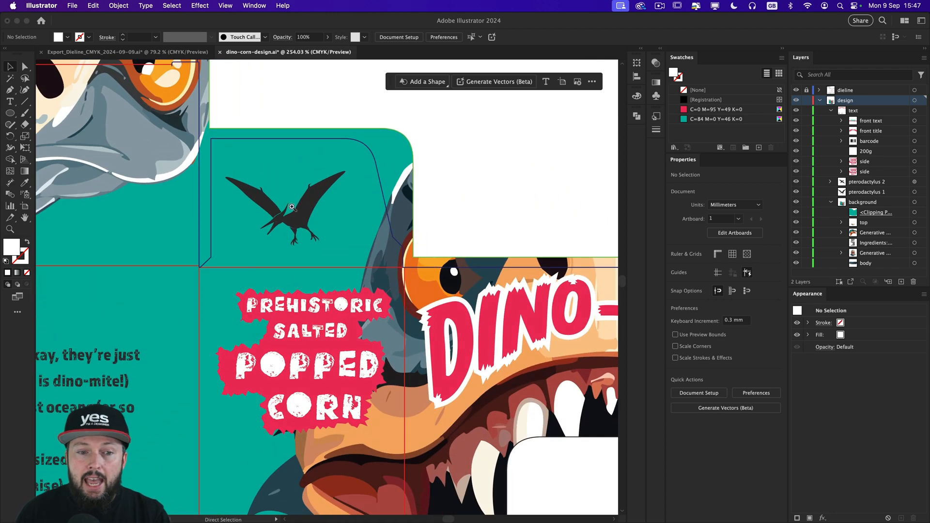
key(super+space)
drag(262, 210, 382, 215)
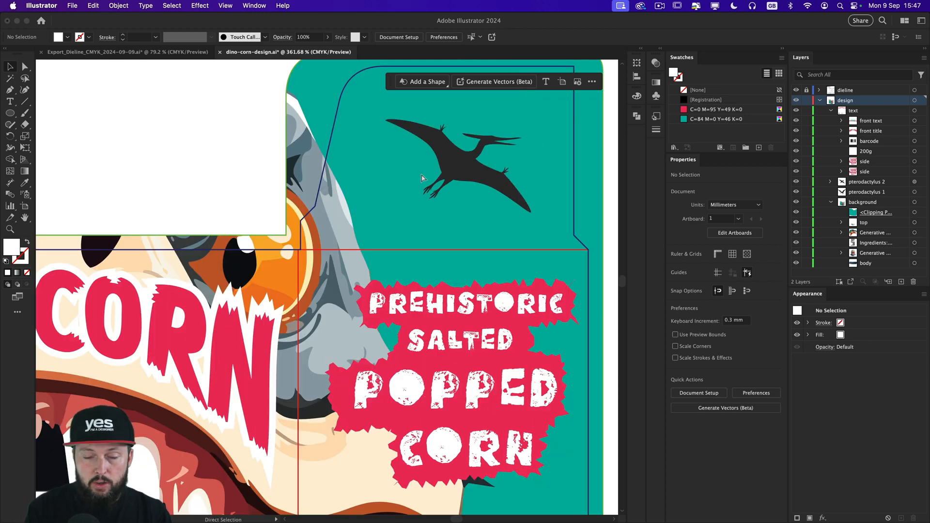
key(super+0)
scroll(146, 332, up, 5)
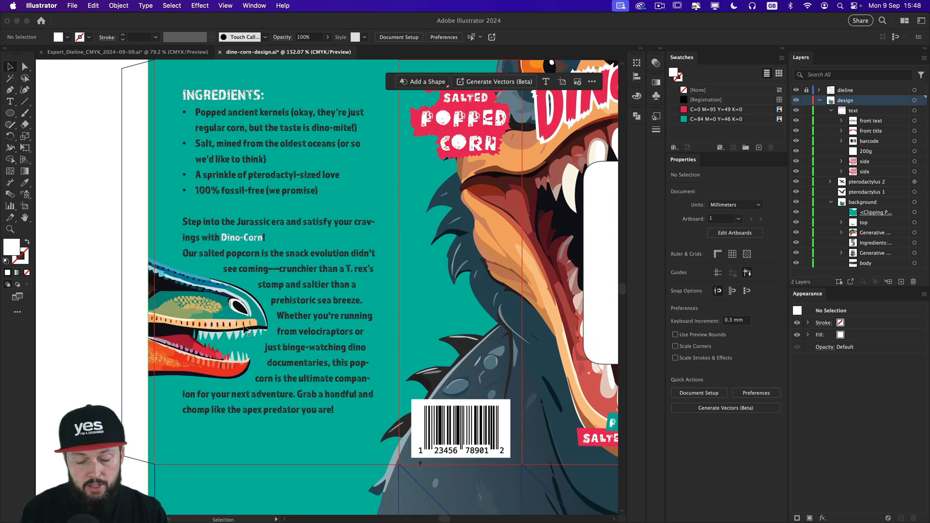
key(super+0)
key(b)
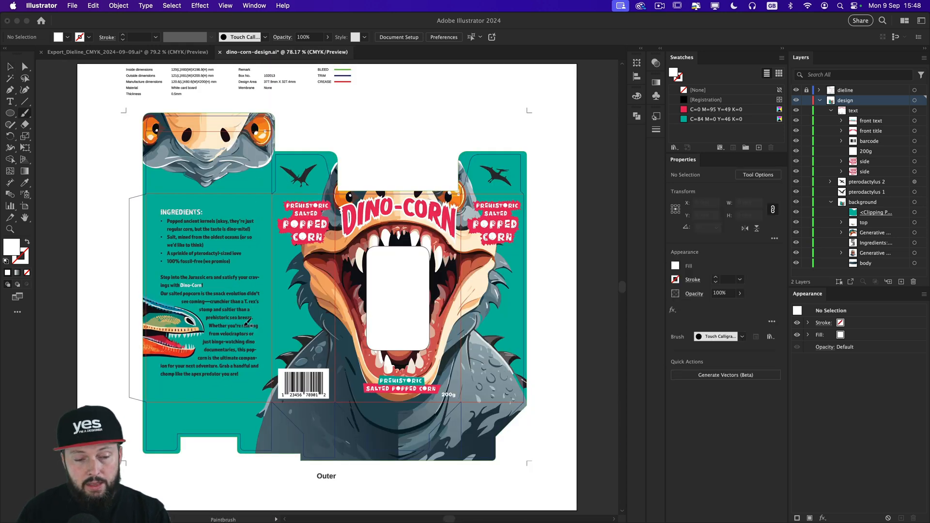
key(v)
click(205, 234)
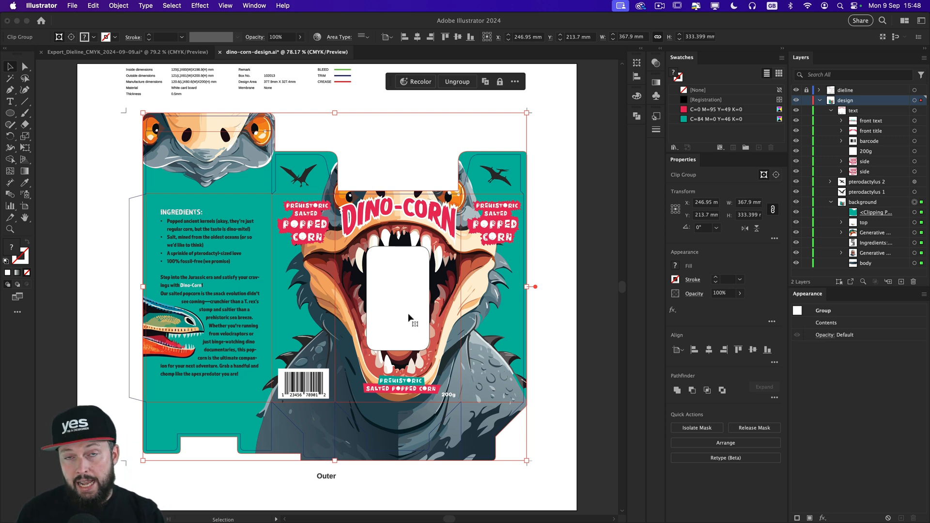
Switch to Pacdora in Chrome and go from the blank box mockup to the upload and design editor with the Dino-Corn artwork.
key(a)
key(super+Tab)
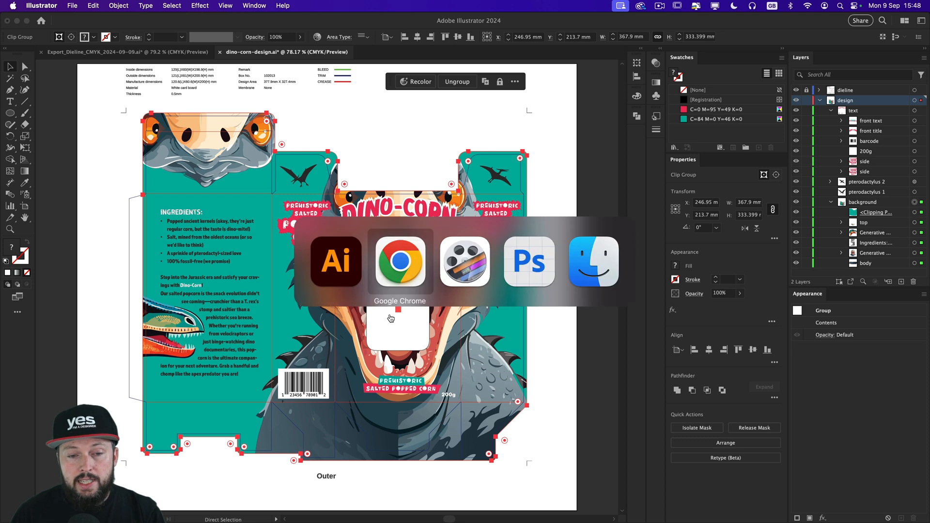
click(406, 258)
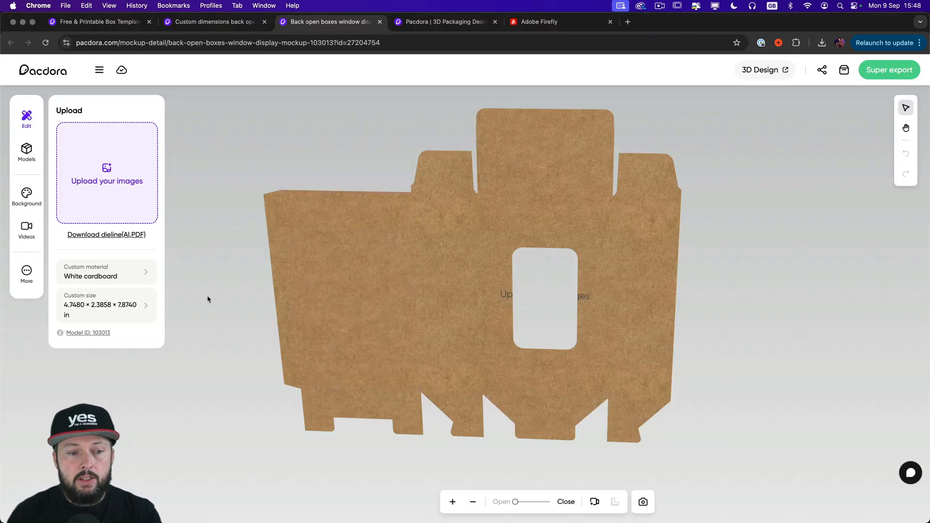
drag(207, 296, 228, 269)
click(106, 168)
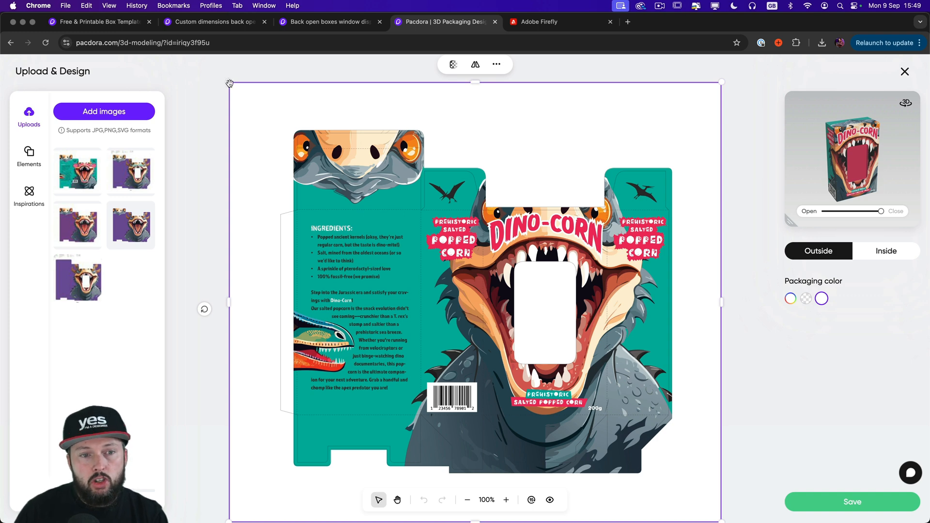
Try resizing the Dino-Corn artwork on the outside dieline and undo the change.
drag(227, 81, 206, 98)
click(423, 499)
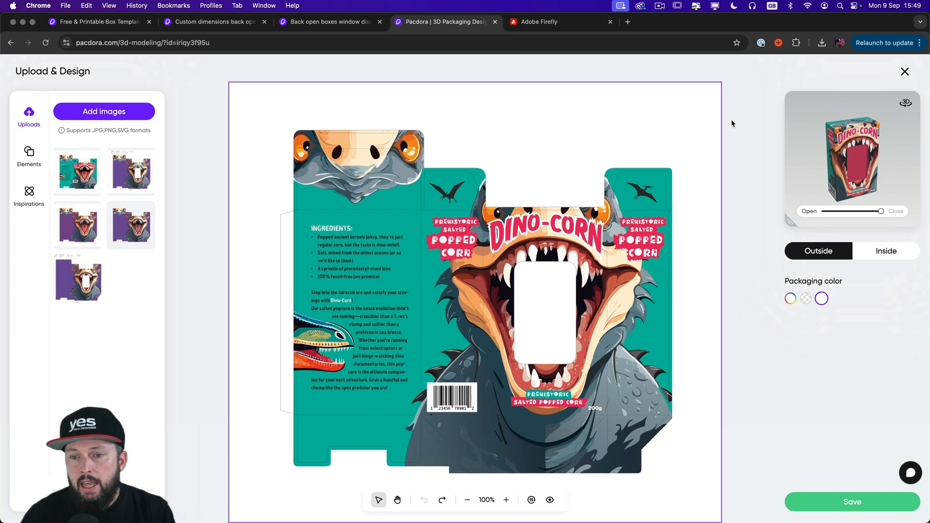
click(524, 187)
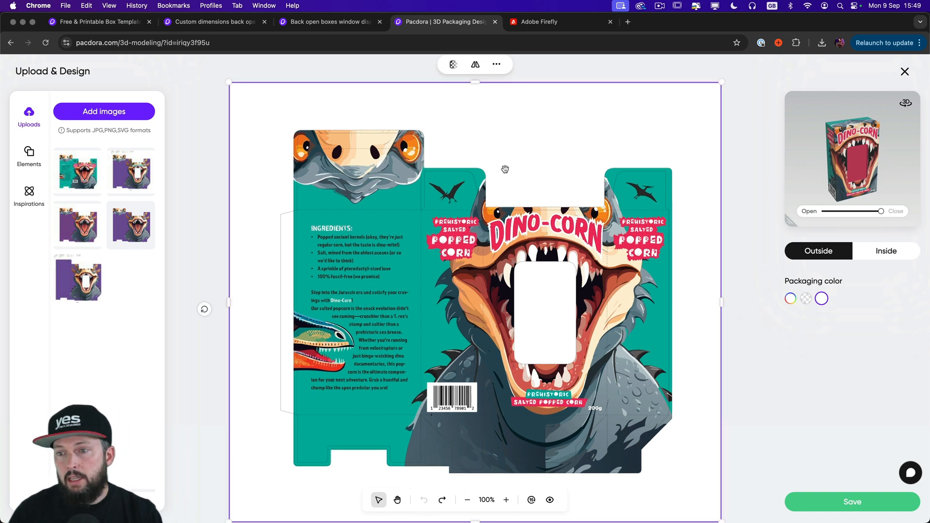
Enlarge the 3D box preview, view it from several angles while partly opened and closed, and shrink it again.
drag(861, 188, 889, 210)
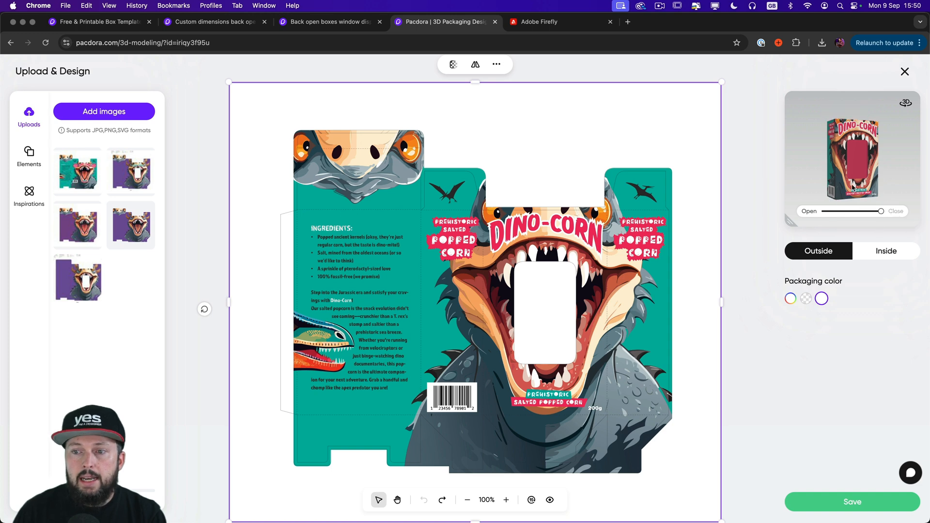
drag(791, 220, 547, 374)
mouse_move(807, 359)
mouse_down()
mouse_move(765, 361)
mouse_move(802, 361)
mouse_move(790, 362)
mouse_up()
drag(782, 193, 814, 213)
click(822, 360)
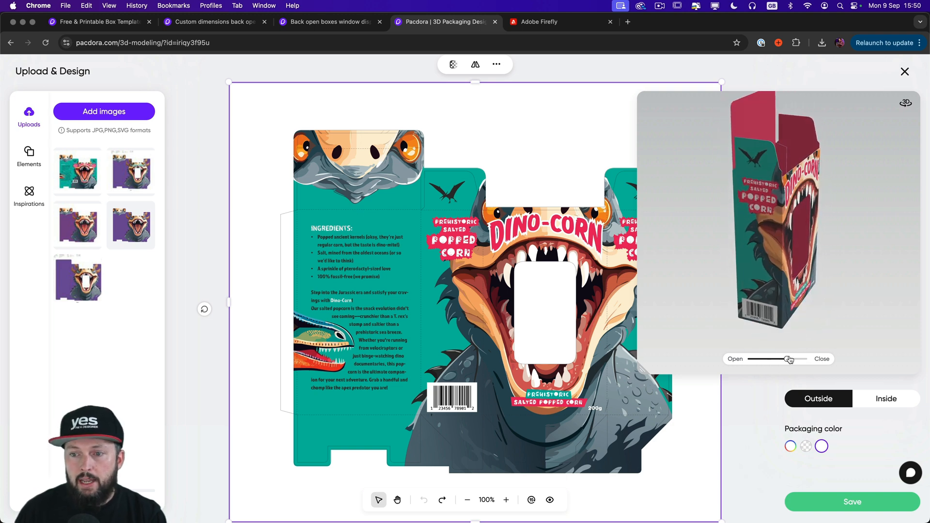
drag(778, 282, 719, 280)
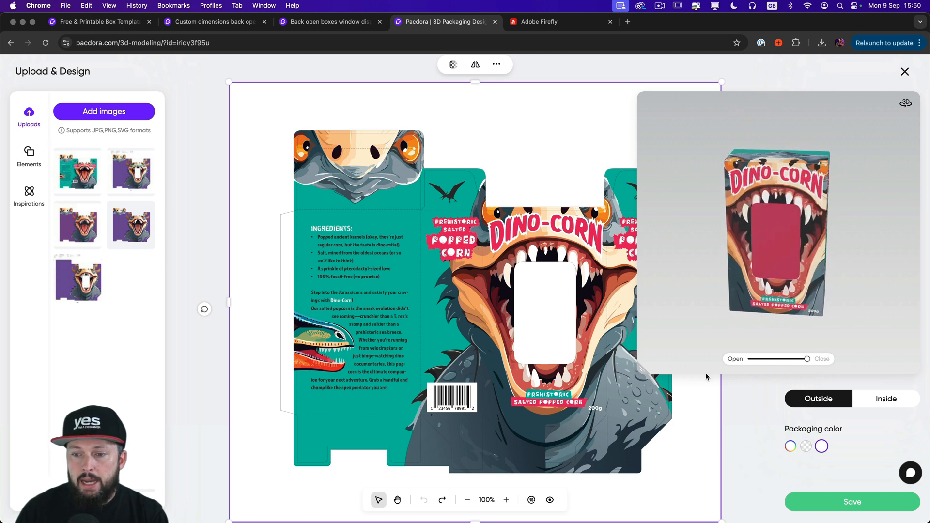
drag(640, 368, 752, 259)
View the inside of the packaging and its colour setting, and return to the outside design.
click(900, 287)
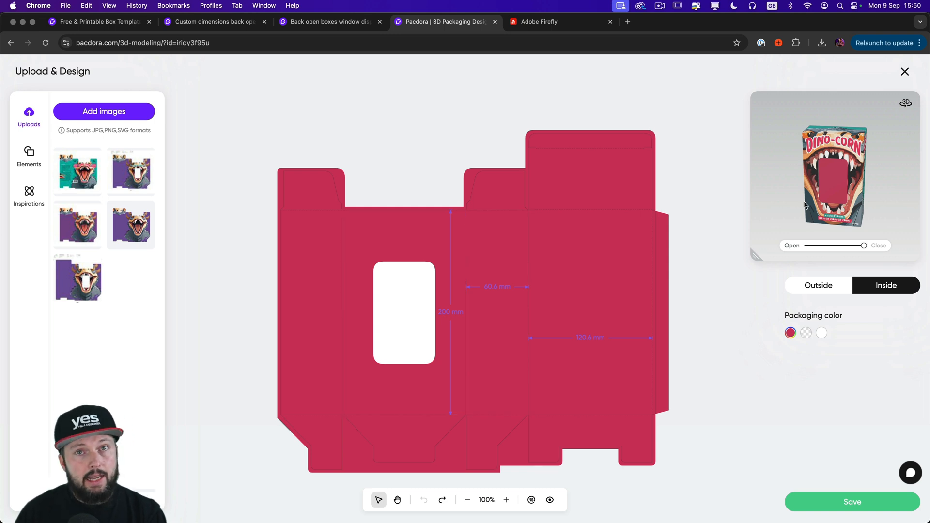
click(790, 334)
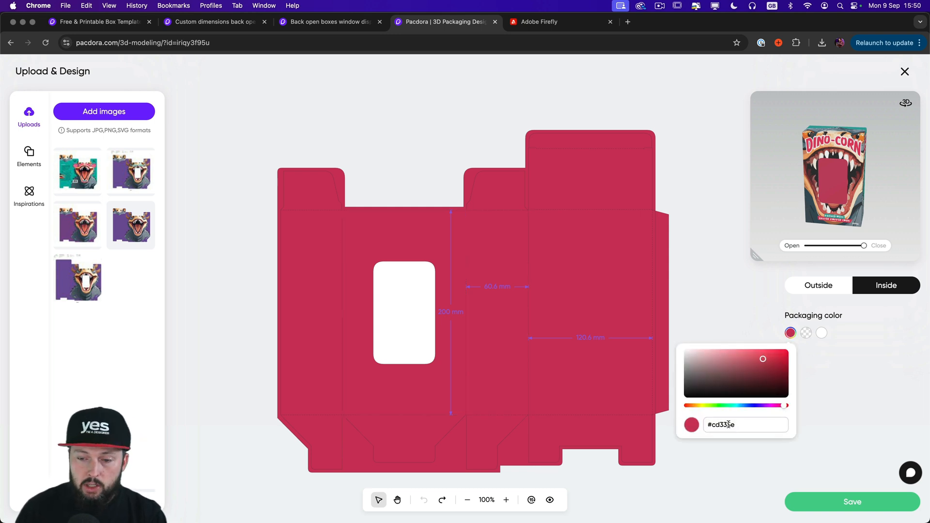
click(833, 367)
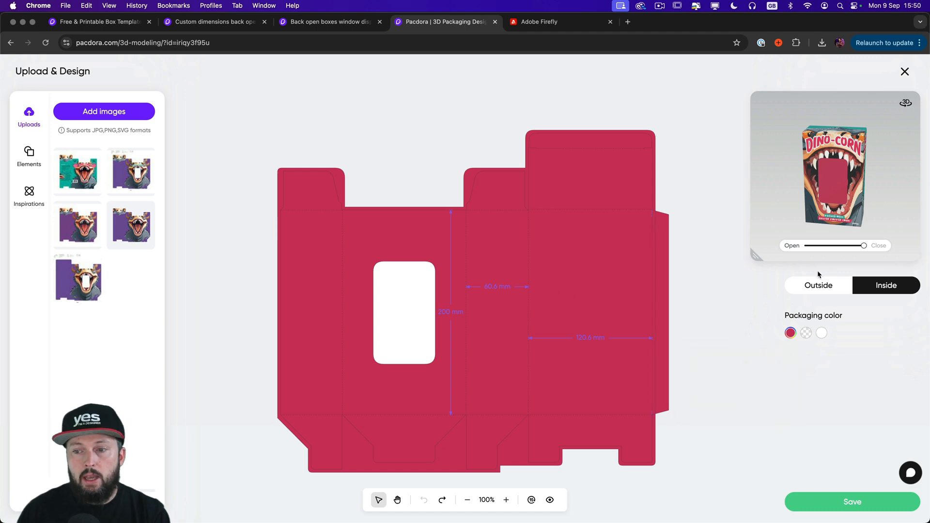
click(833, 290)
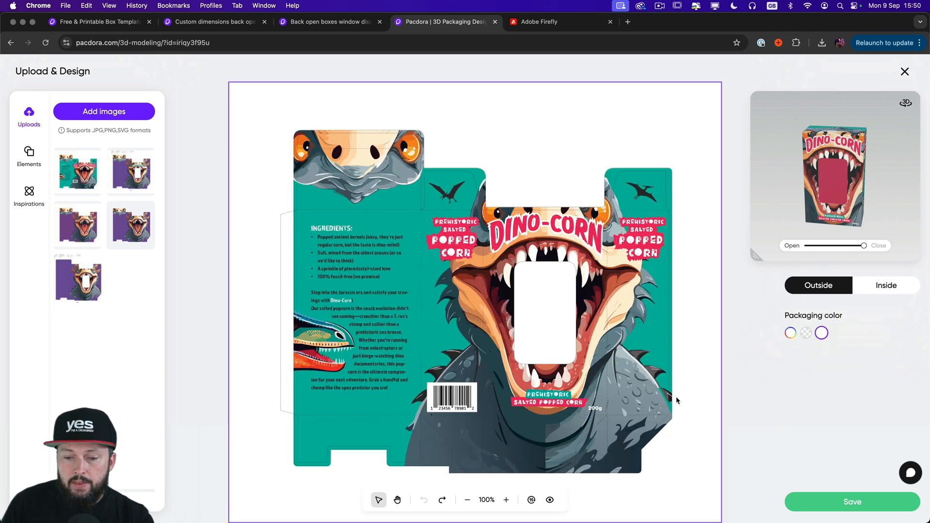
Rotate the outside dieline through a full turn in 90-degree increments.
click(532, 500)
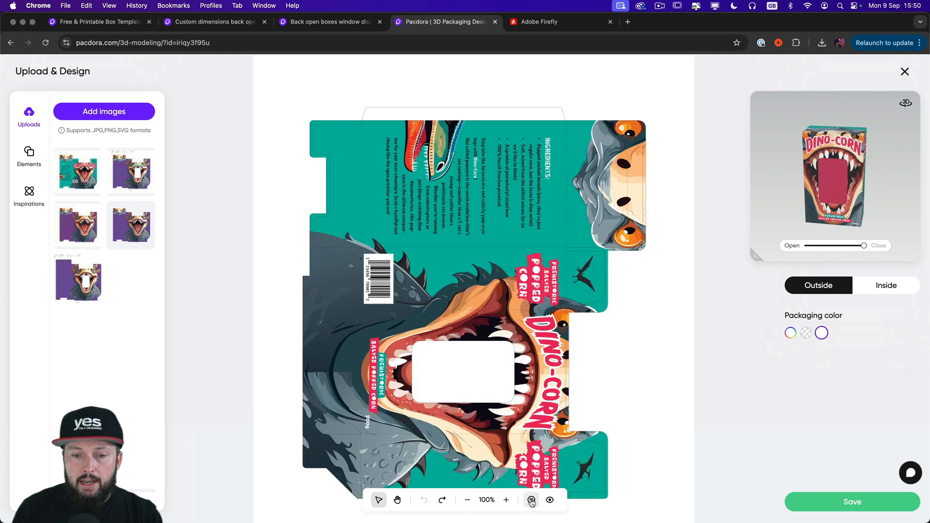
click(532, 501)
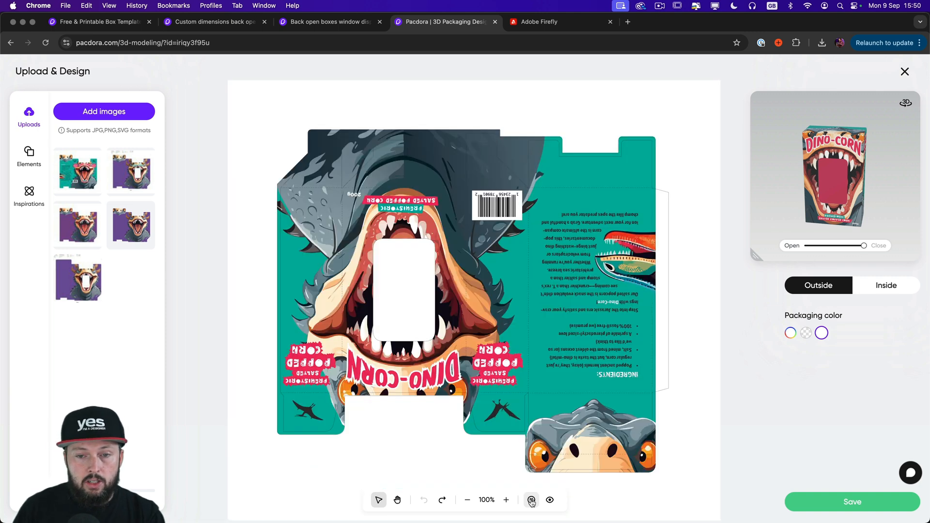
click(532, 501)
click(532, 500)
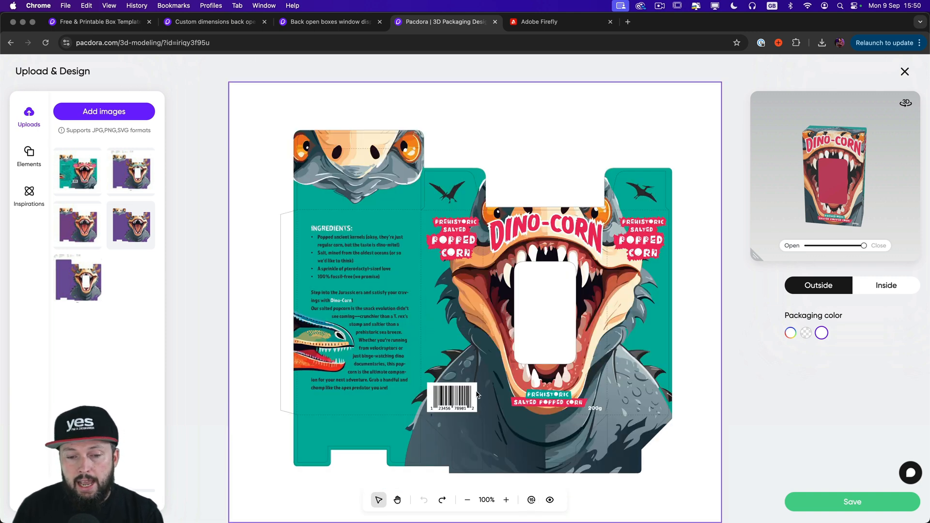
Return to the Pacdora home page and open the free barcode generator.
click(114, 22)
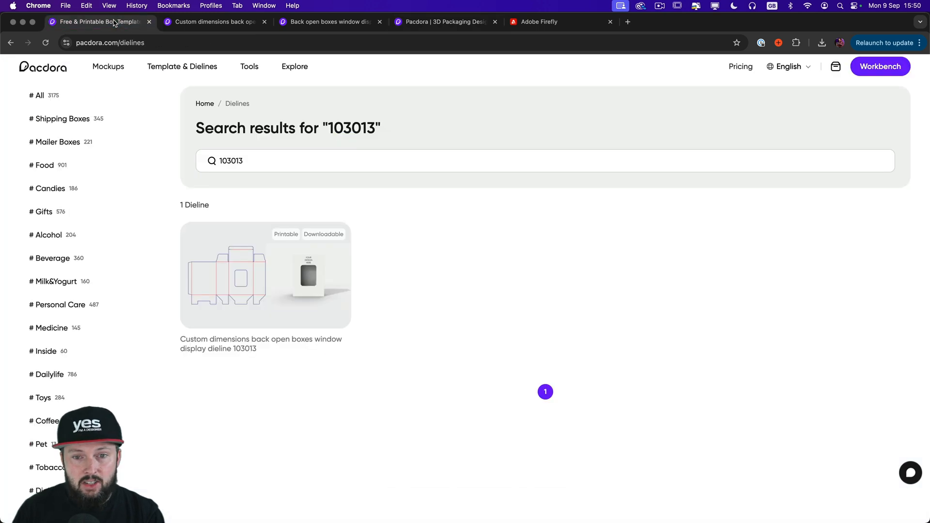
click(38, 69)
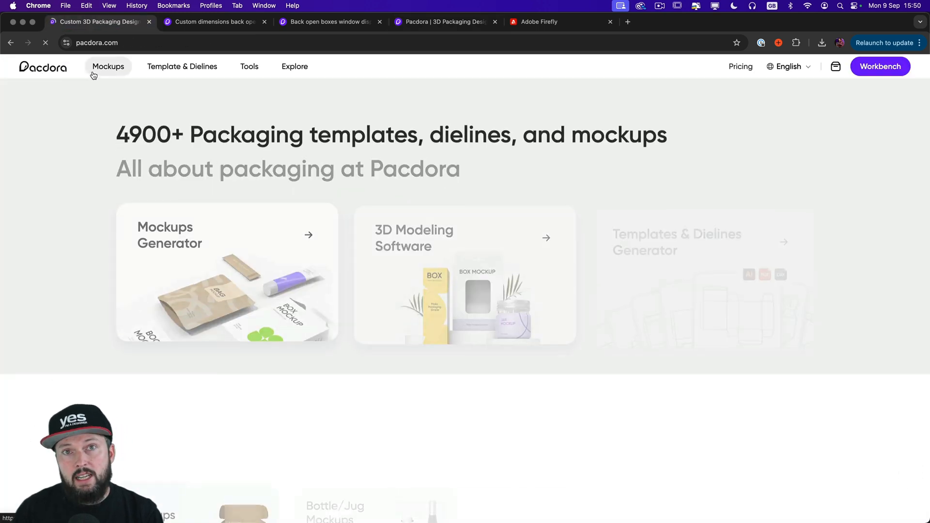
mouse_move(250, 68)
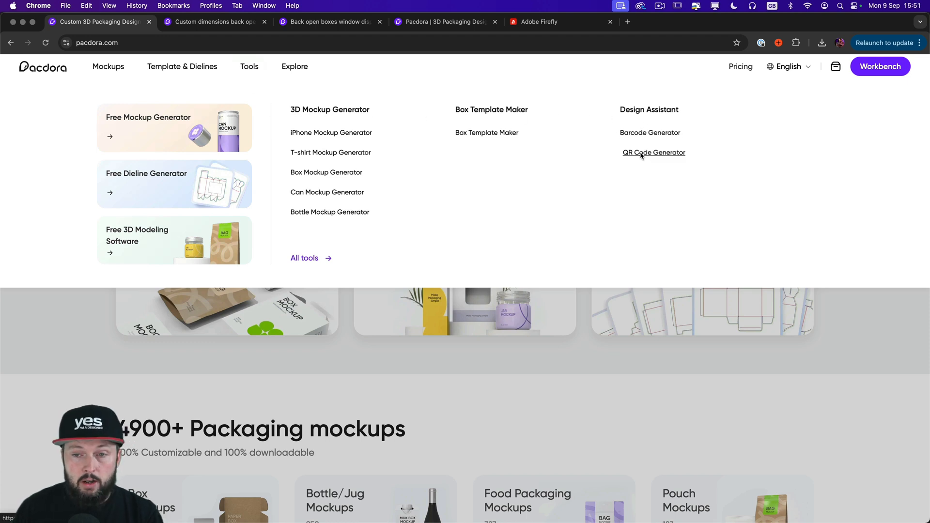
click(644, 132)
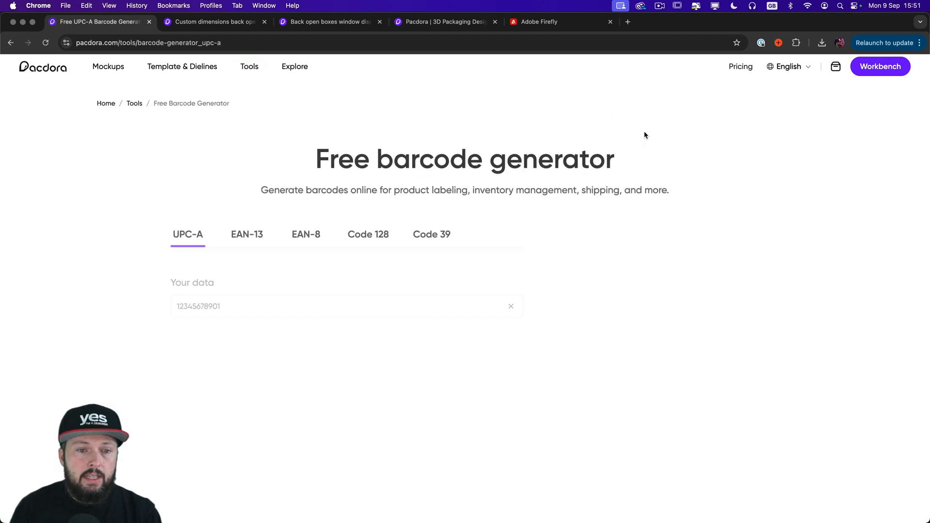
Compare the EAN-13, EAN-8, Code 128 and Code 39 barcode types, and return to UPC-A.
click(249, 230)
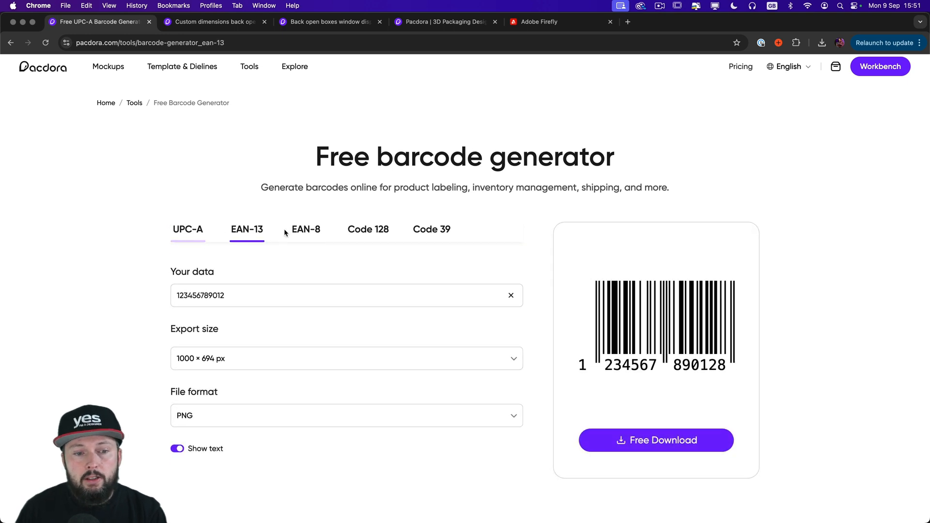
click(305, 230)
click(367, 232)
click(431, 233)
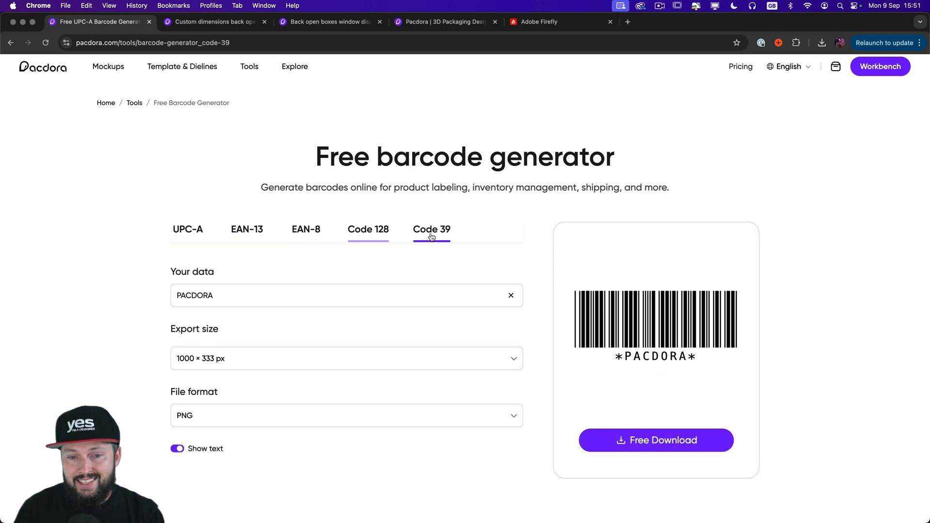
click(189, 233)
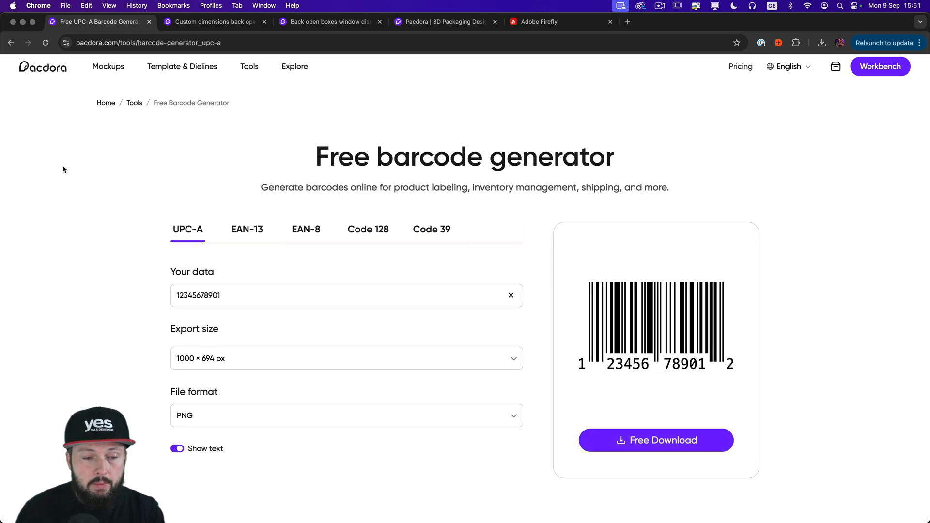
Examine the UPC-A barcode's data field and the available export sizes.
scroll(87, 169, down, 2)
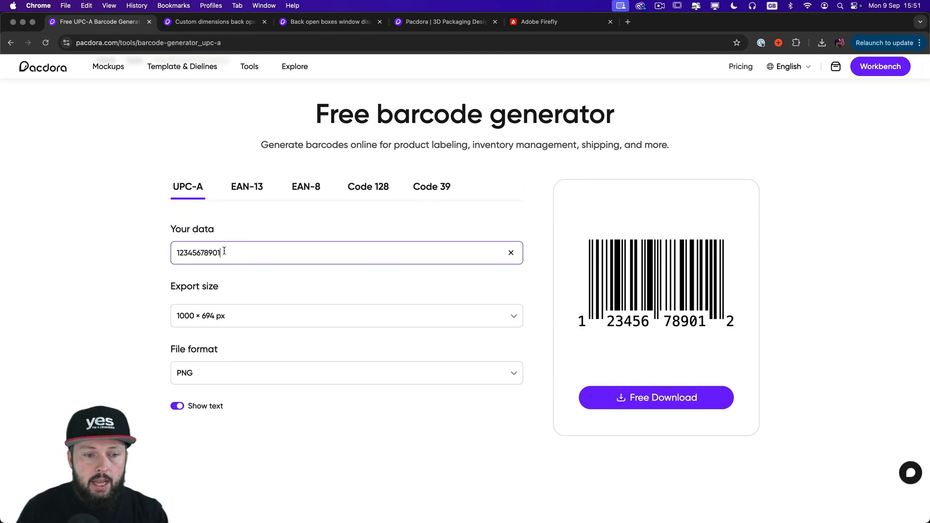
drag(224, 251, 183, 247)
drag(243, 251, 148, 256)
click(203, 316)
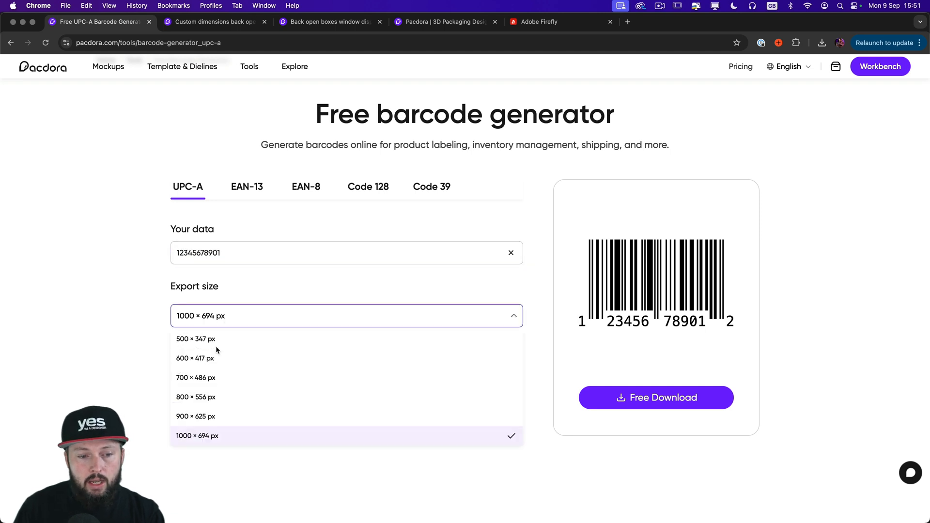
scroll(233, 378, down, 1)
click(85, 303)
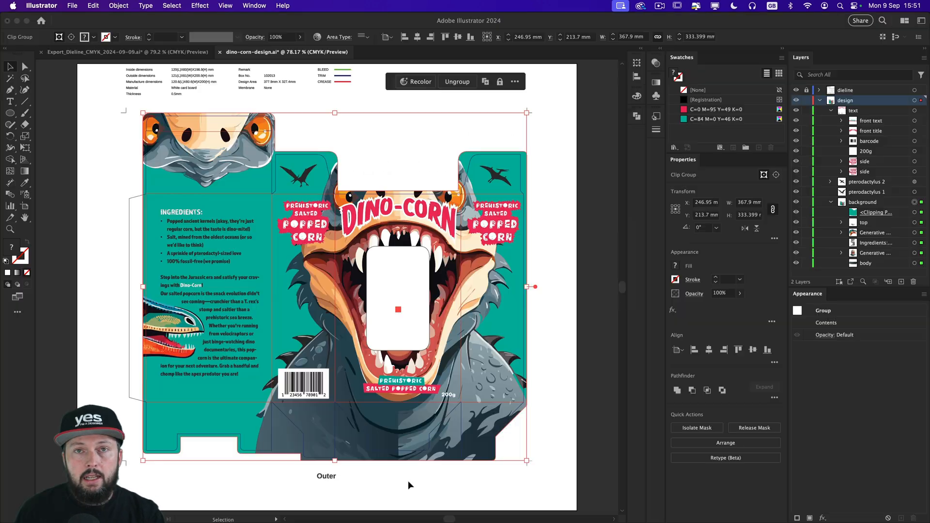
In Illustrator, inspect the barcode group on the box artwork by hiding its white background rectangle and showing it again.
click(409, 481)
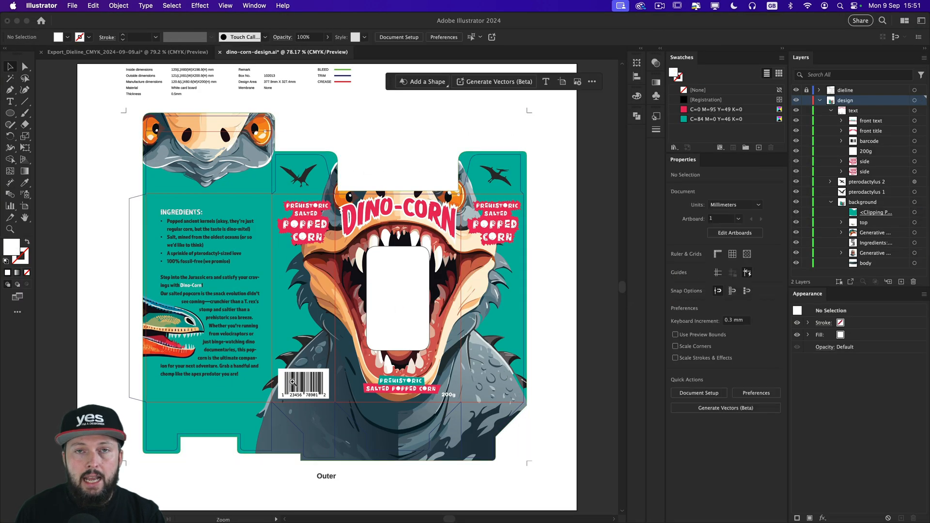
drag(281, 389, 456, 367)
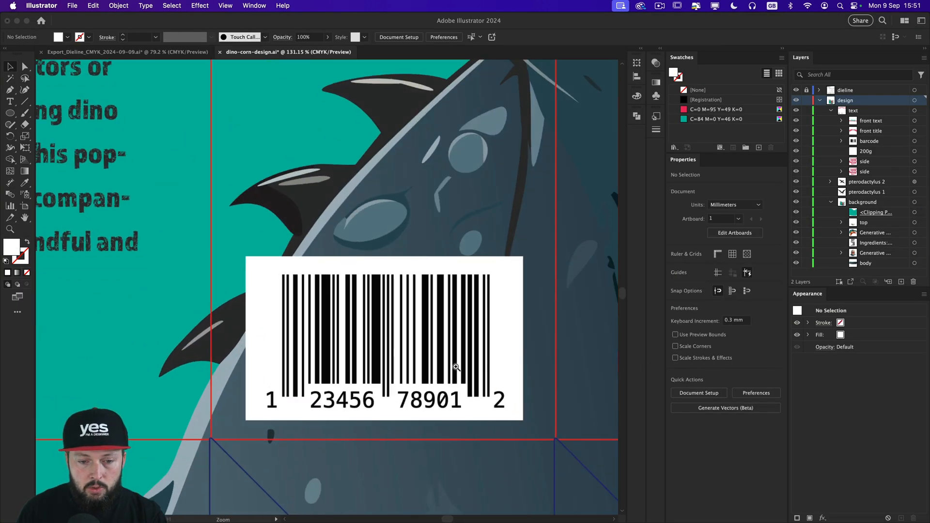
key(v)
click(339, 267)
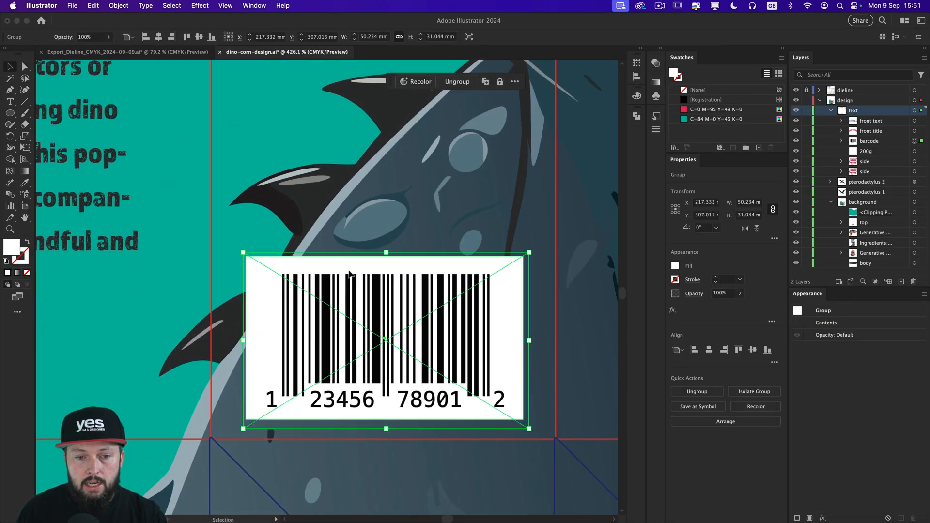
click(842, 141)
click(796, 161)
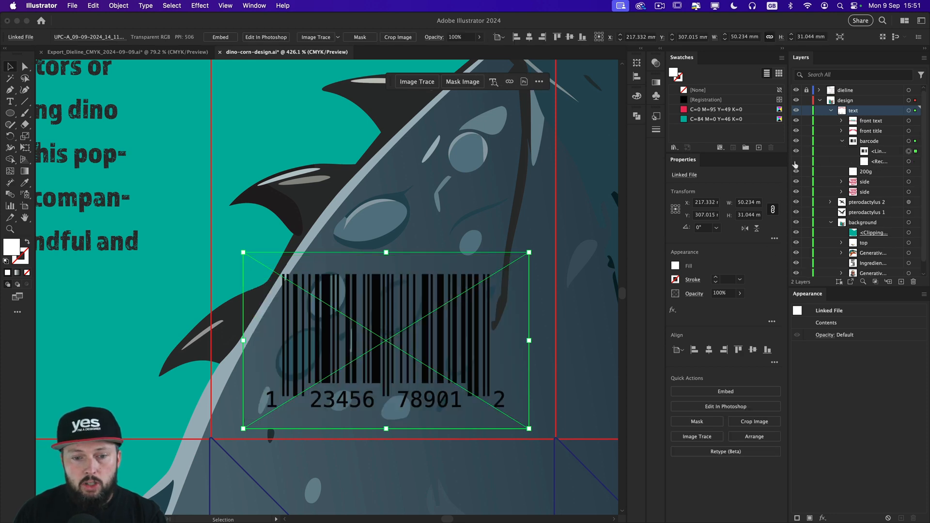
click(796, 162)
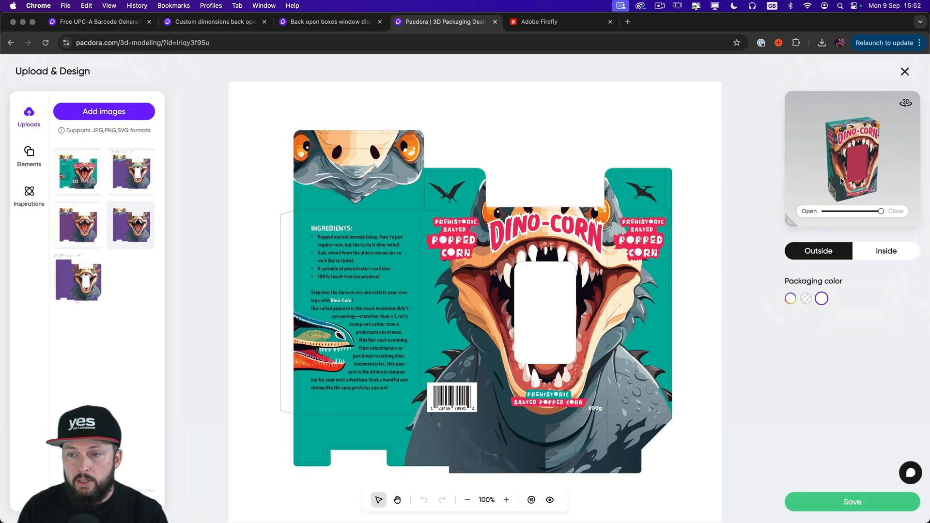
Save the Dino-Corn design onto the 3D box in Pacdora and view the box from the back and front.
click(844, 504)
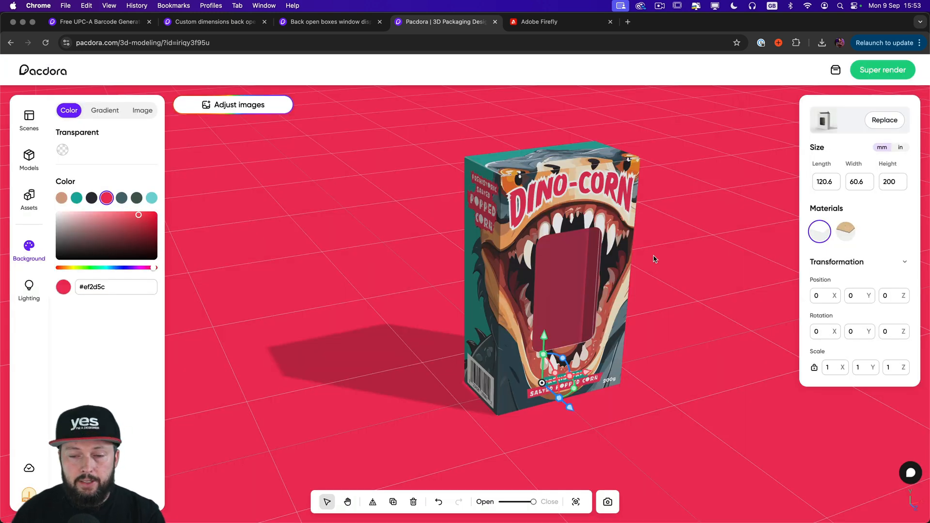
drag(710, 337, 478, 250)
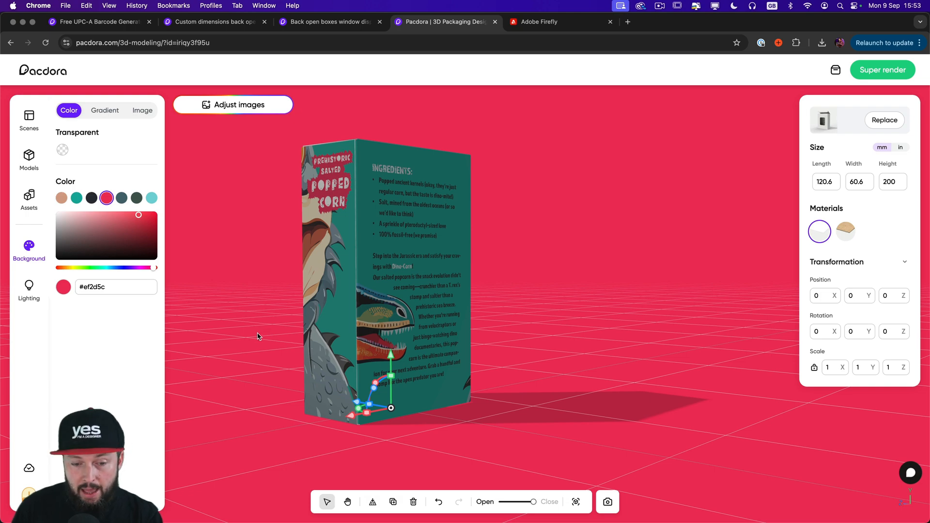
drag(251, 391, 698, 253)
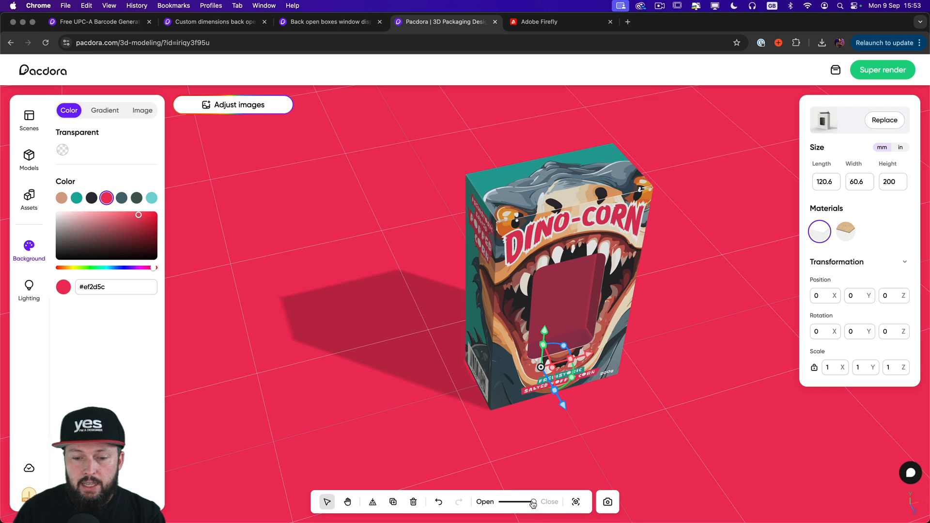
Partly open the top of the 3D box, view it from above, and close it fully again.
drag(533, 502, 535, 503)
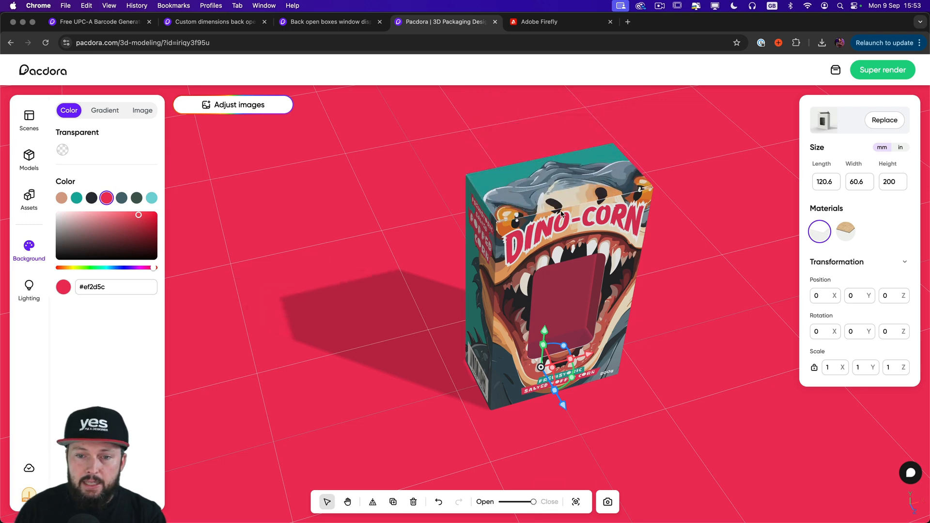
drag(533, 502, 530, 504)
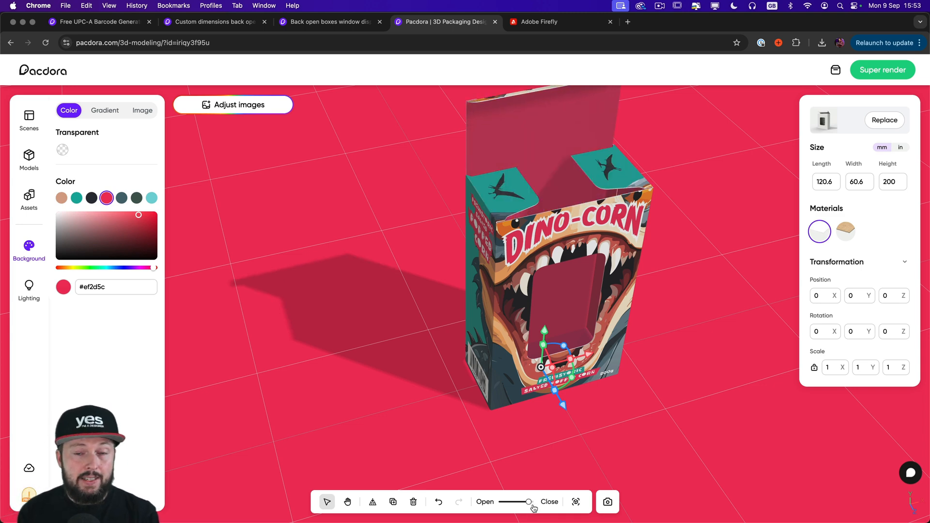
drag(531, 505, 526, 502)
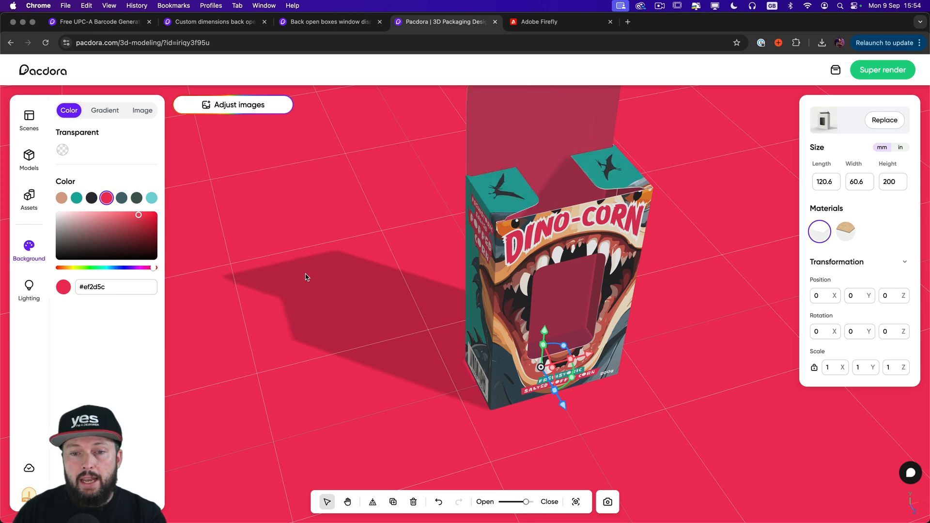
drag(305, 277, 343, 306)
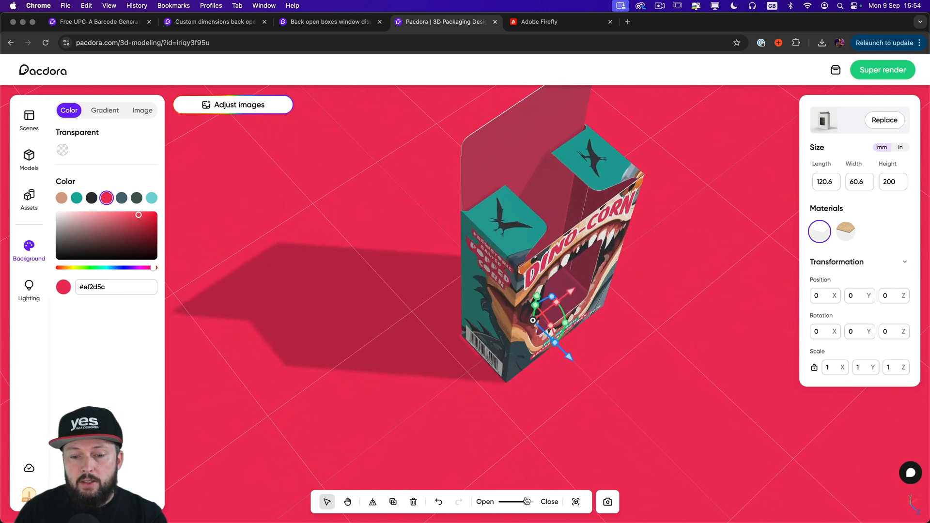
mouse_move(526, 501)
mouse_down()
mouse_move(518, 501)
mouse_move(538, 502)
mouse_move(507, 502)
mouse_move(543, 502)
mouse_up()
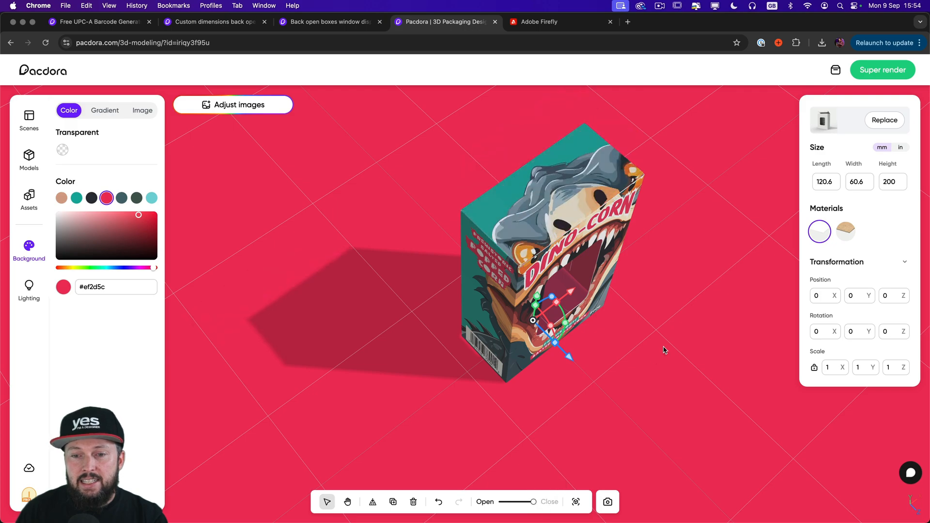
Set up a super render of the closed box's front three-quarter view as a PNG, with floor shadow export off.
drag(650, 430, 622, 375)
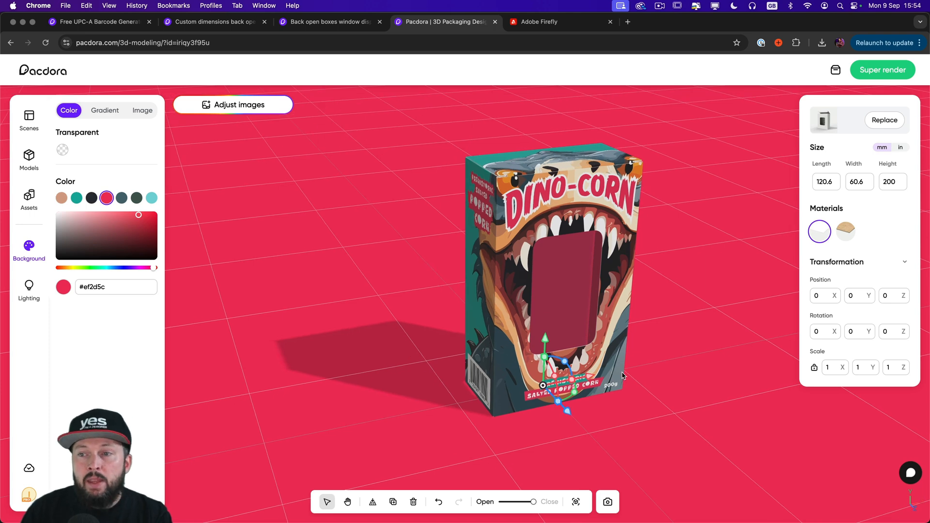
click(888, 68)
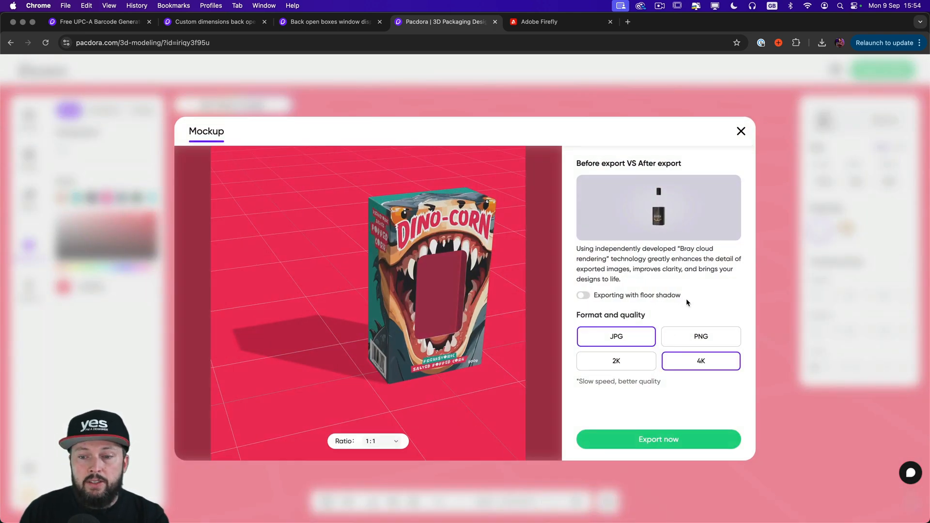
click(701, 337)
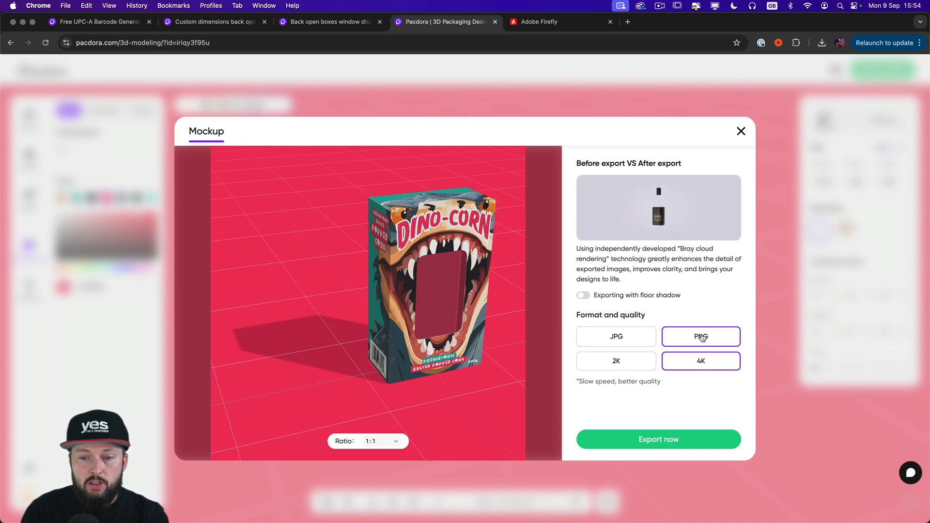
click(584, 296)
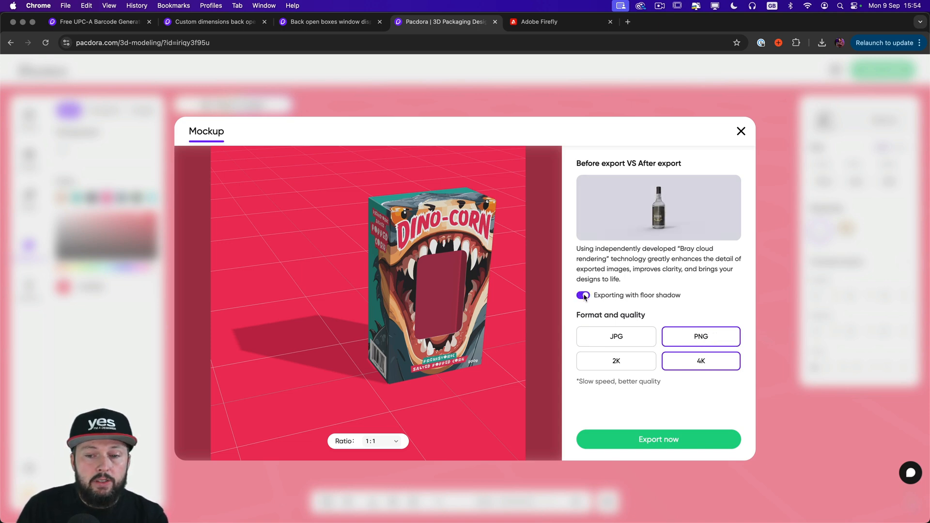
click(584, 296)
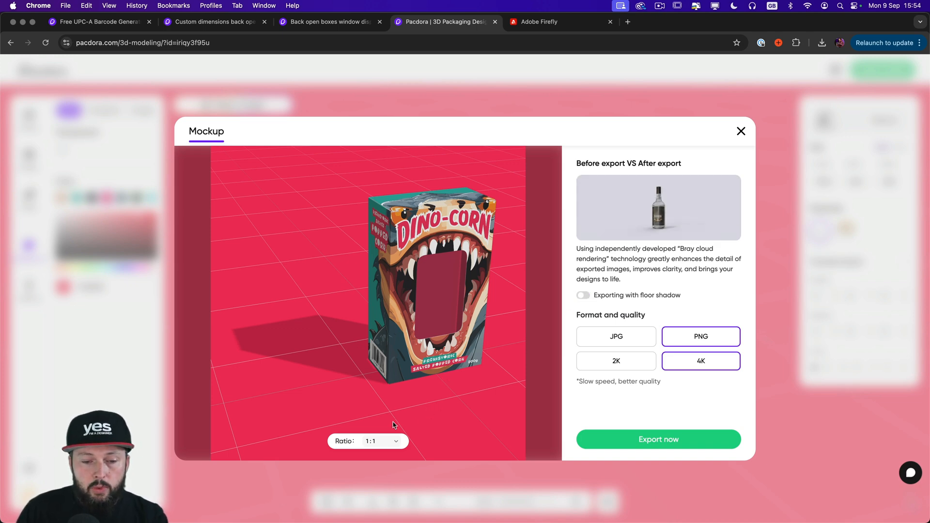
Try the 3:4 and 4:3 ratios for the mockup export.
click(396, 441)
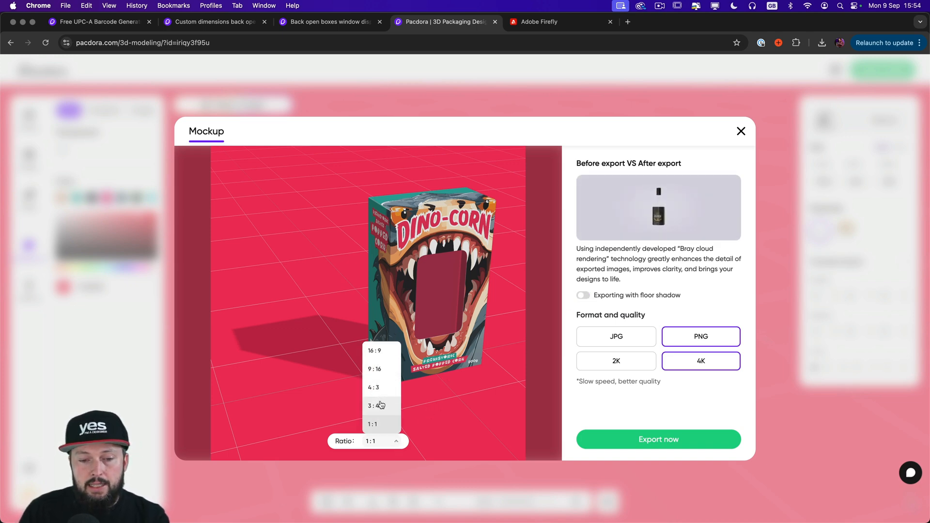
click(381, 405)
click(393, 441)
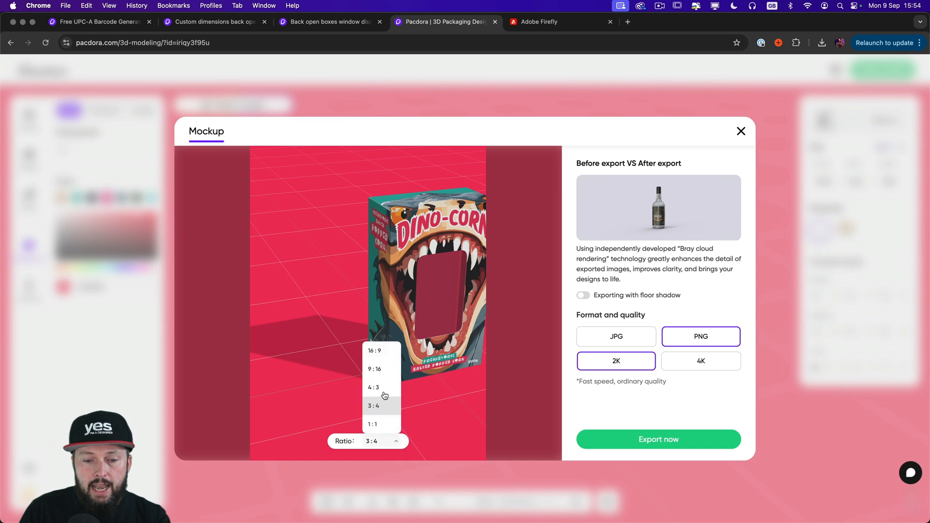
click(385, 395)
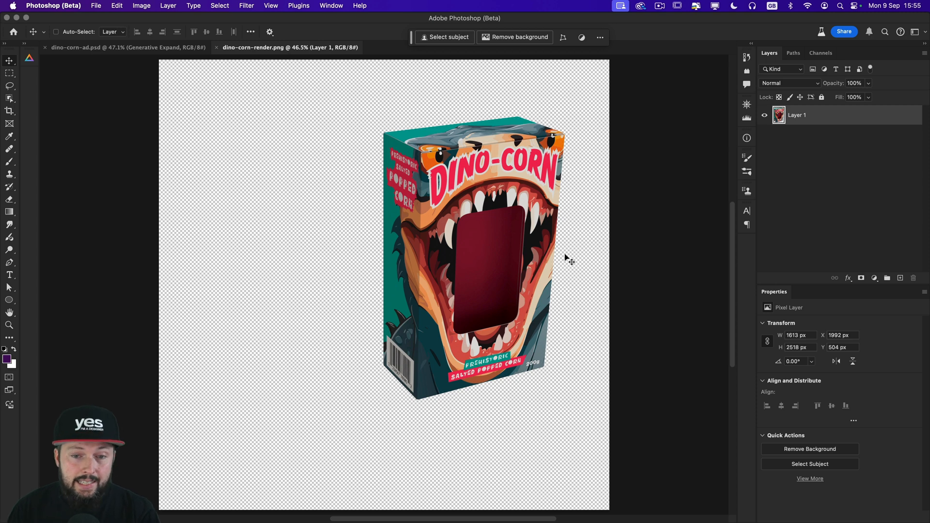
In Photoshop, examine the rendered box's edges, title and window up close, and fit the whole image in view again.
key(super+space)
drag(567, 249, 584, 254)
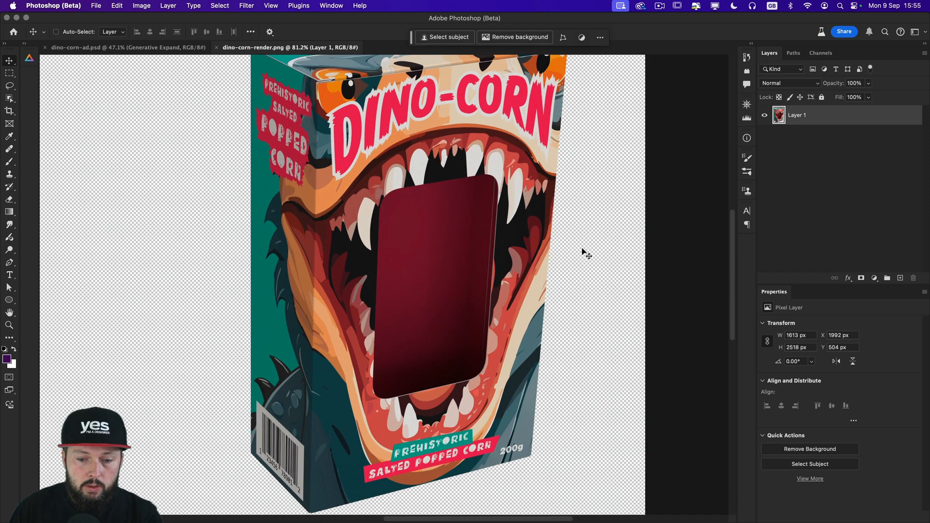
drag(461, 263, 463, 299)
drag(419, 152, 441, 154)
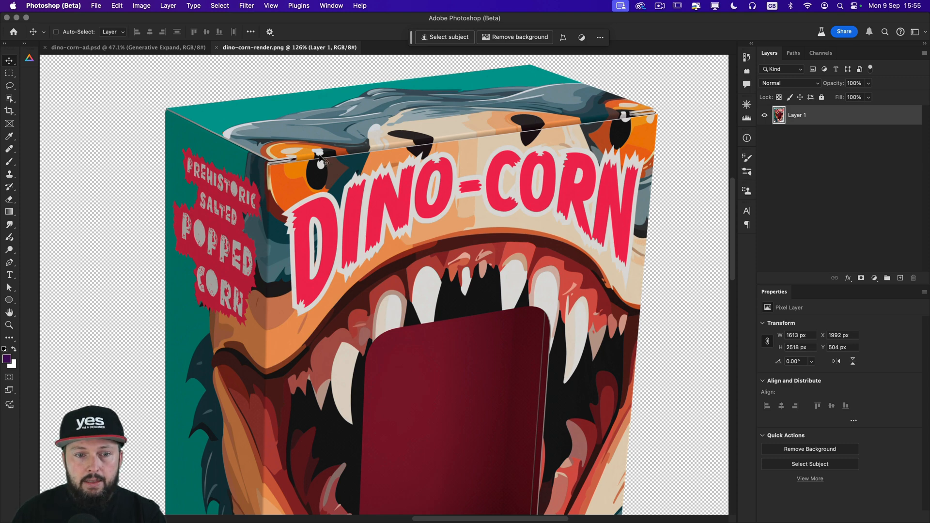
drag(484, 378, 481, 173)
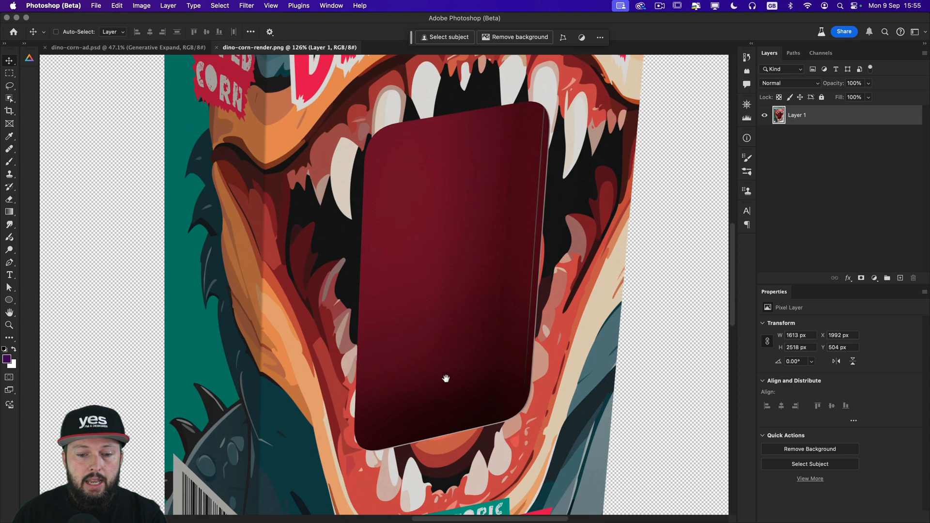
drag(447, 378, 458, 202)
key(super+0)
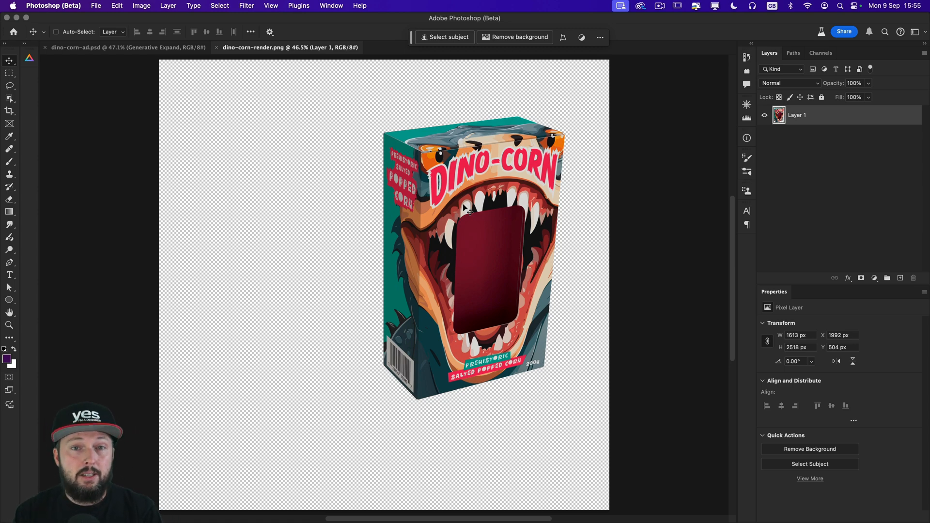
Switch to Pacdora in Chrome and add a potted succulent from the plant assets to the box scene.
key(super+Tab)
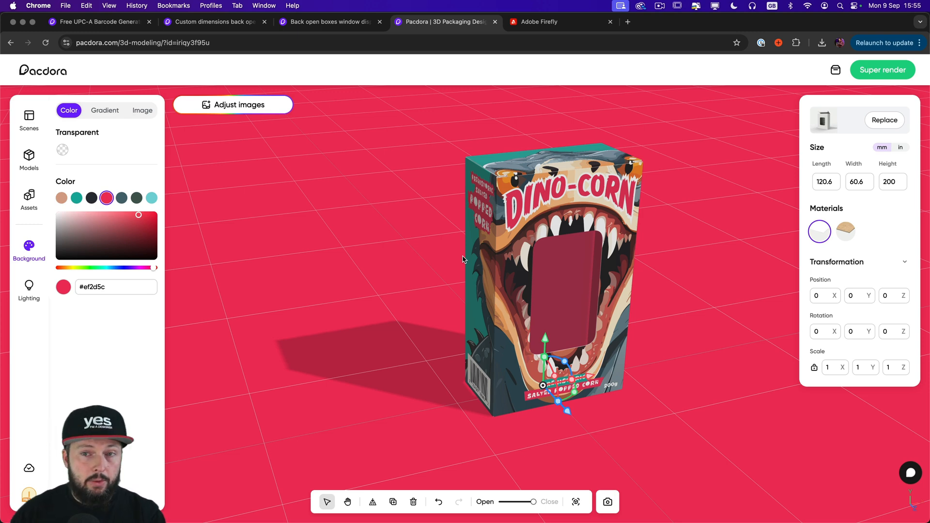
click(37, 162)
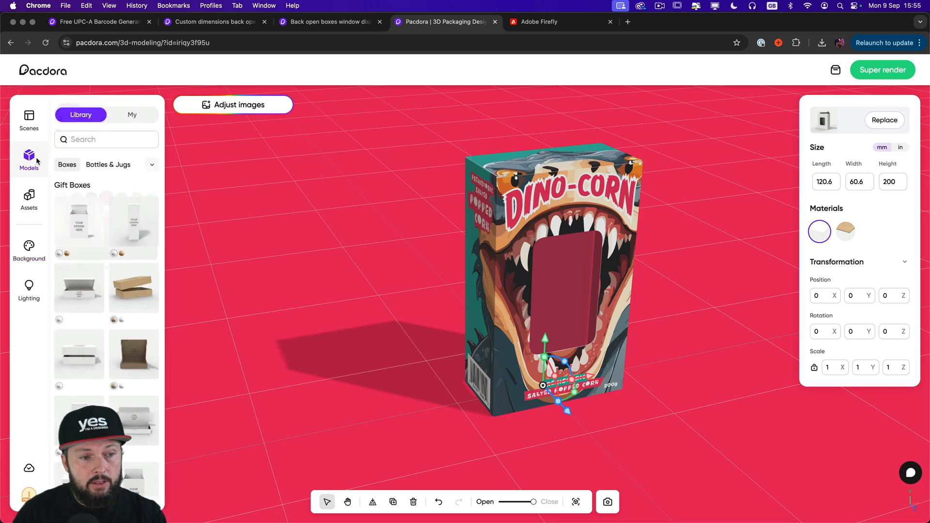
click(34, 198)
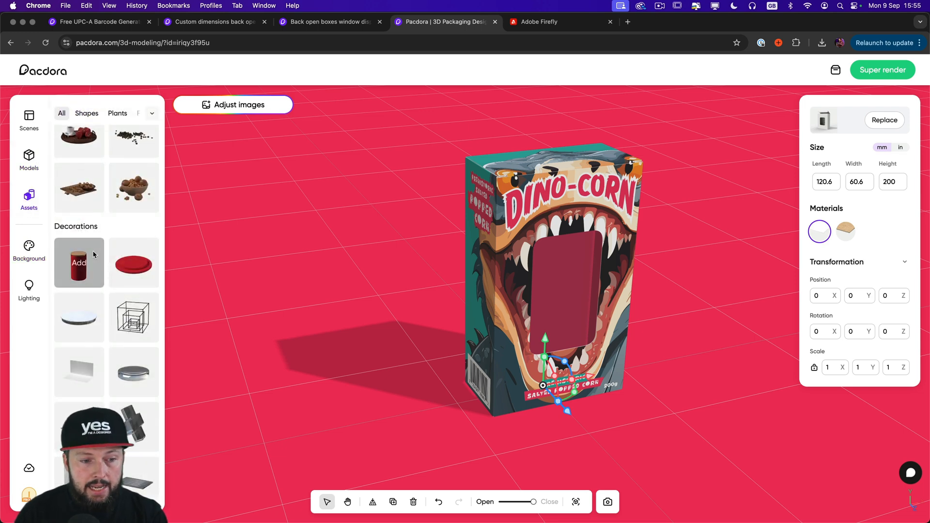
scroll(110, 245, up, 5)
scroll(110, 245, up, 7)
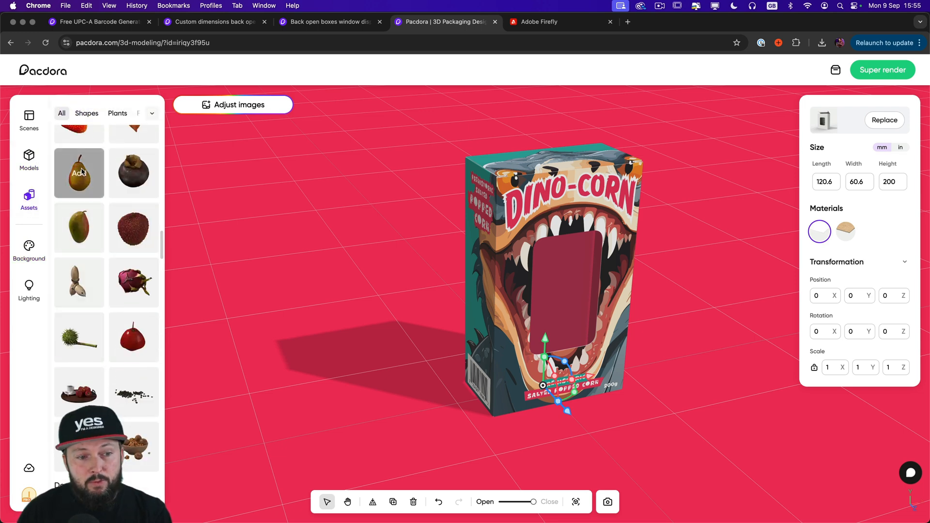
scroll(128, 206, up, 6)
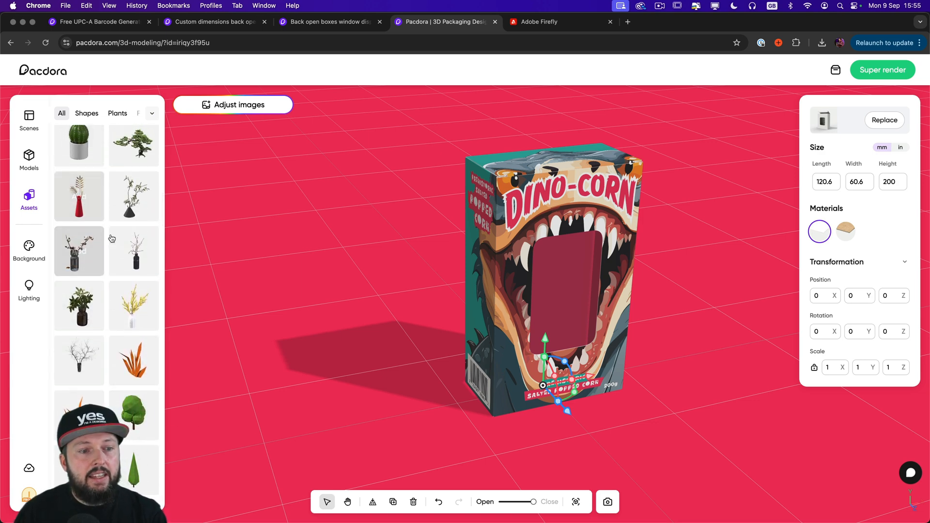
scroll(77, 199, up, 2)
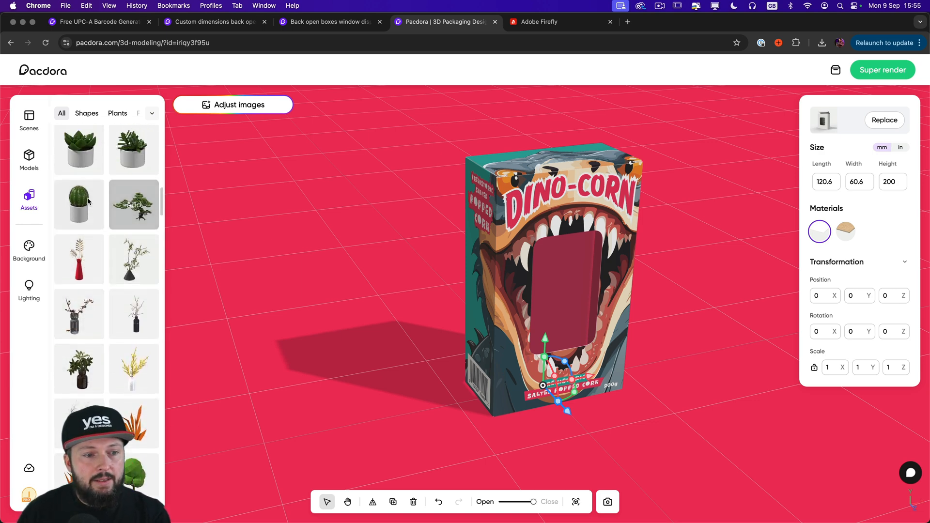
click(79, 148)
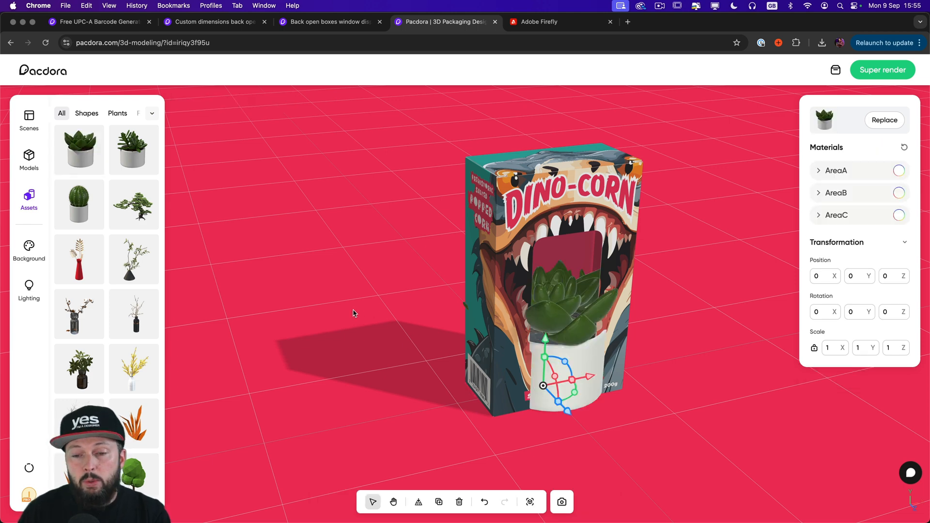
Place the succulent beside the box at X -7, Z 1, rotated -54 about Y and scaled to 0.68.
drag(589, 379, 433, 408)
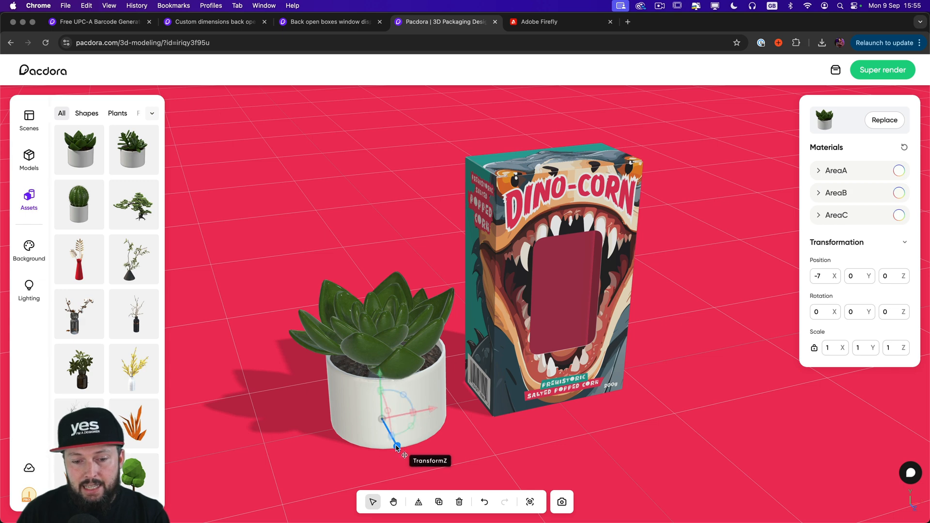
mouse_move(398, 446)
mouse_down()
mouse_move(441, 464)
mouse_move(421, 449)
mouse_move(383, 451)
mouse_move(424, 437)
mouse_move(407, 464)
mouse_move(402, 455)
mouse_up()
drag(601, 454, 609, 436)
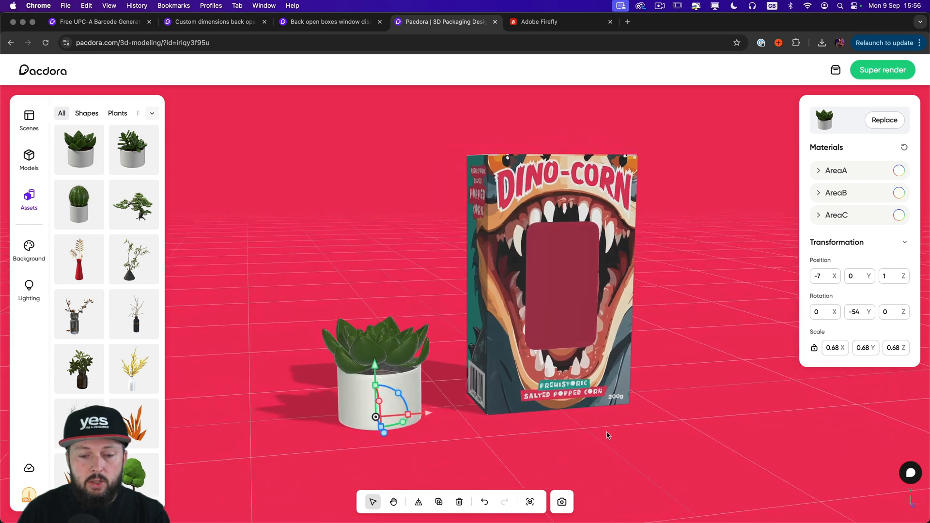
Look through the gradient and image background options for the 3D scene and return to the plain colours.
click(29, 246)
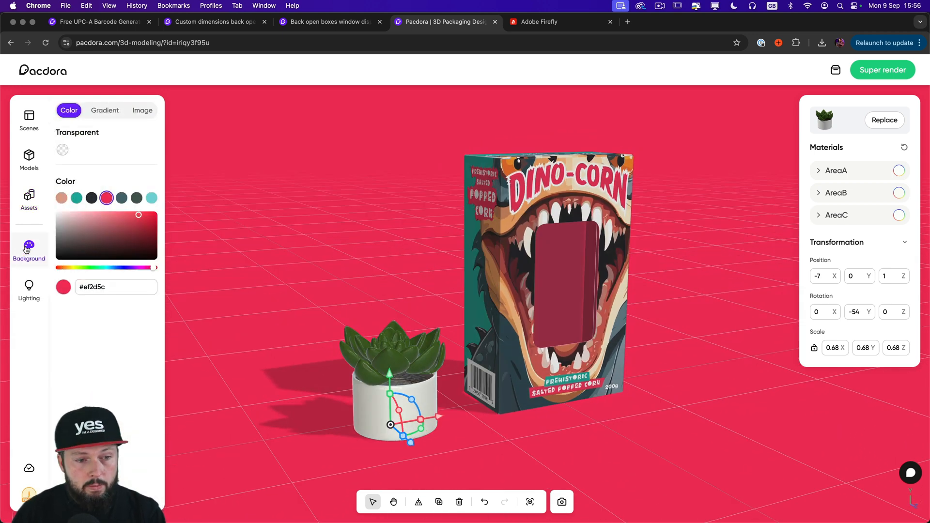
click(106, 112)
click(142, 112)
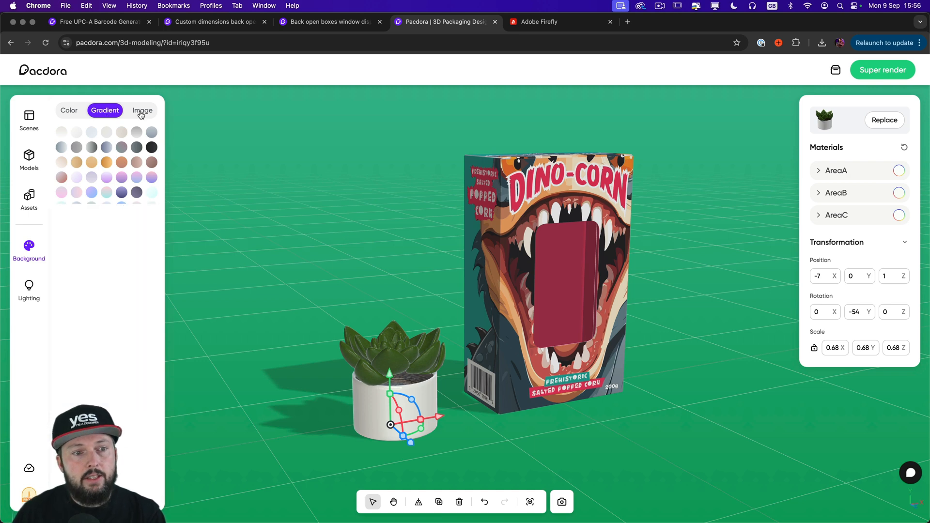
click(69, 111)
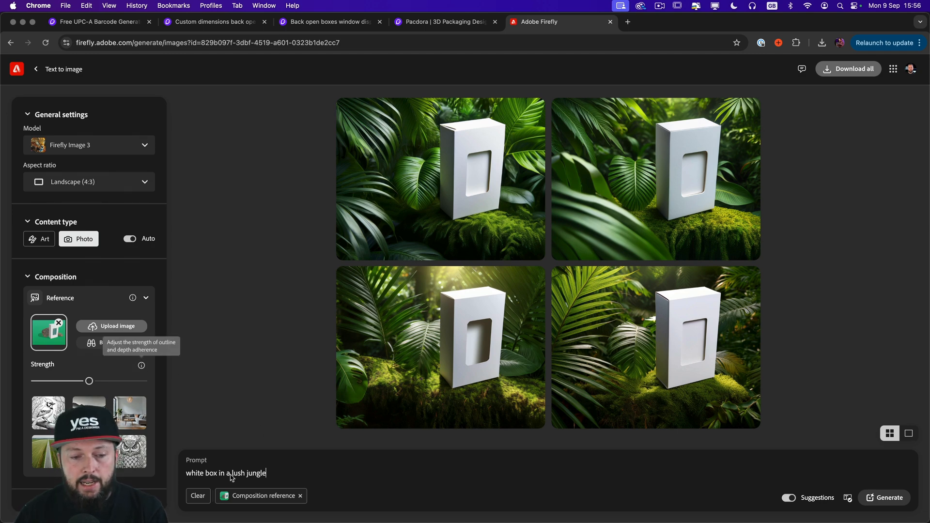
In Adobe Firefly, review the "white box in a lush jungle" prompt and its generated box images.
drag(187, 478, 288, 477)
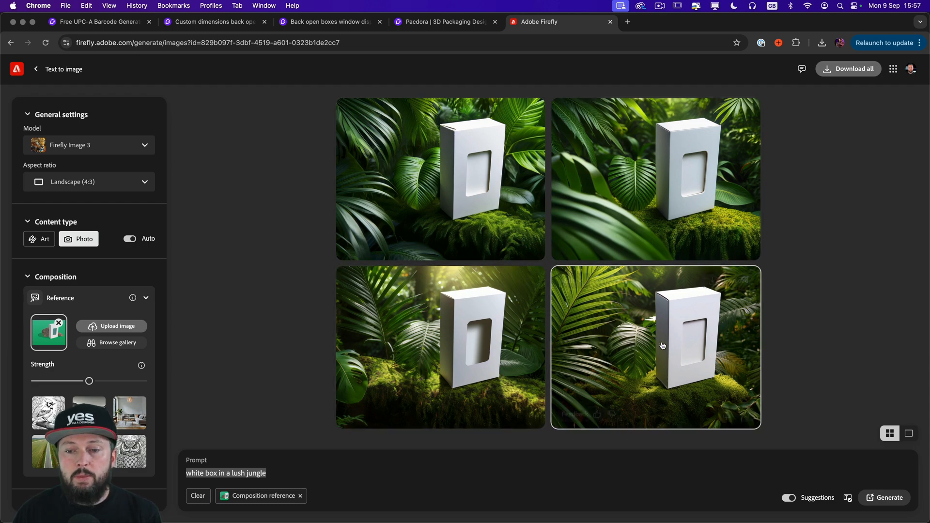
click(894, 282)
click(651, 359)
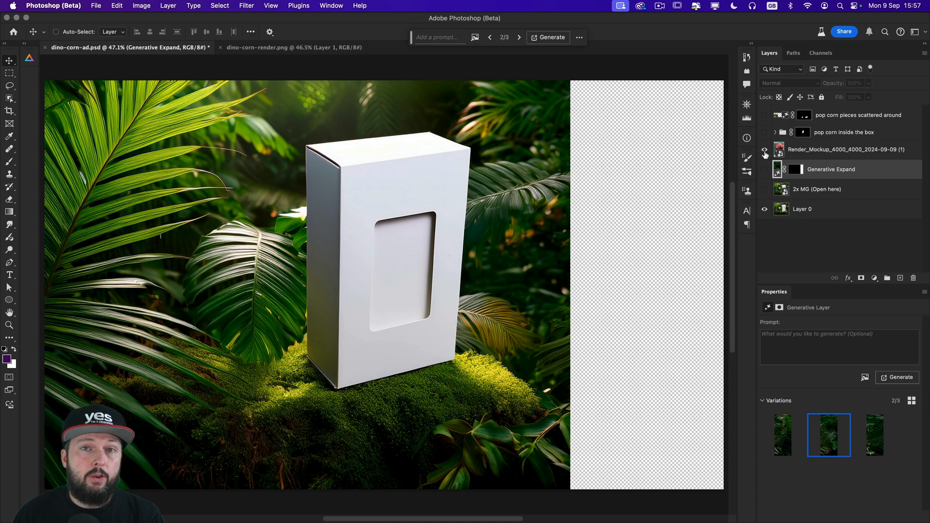
In Photoshop's dino-corn-ad.psd, show the Render_Mockup, "pop corn inside the box" and "pop corn pieces scattered around" layers.
click(765, 150)
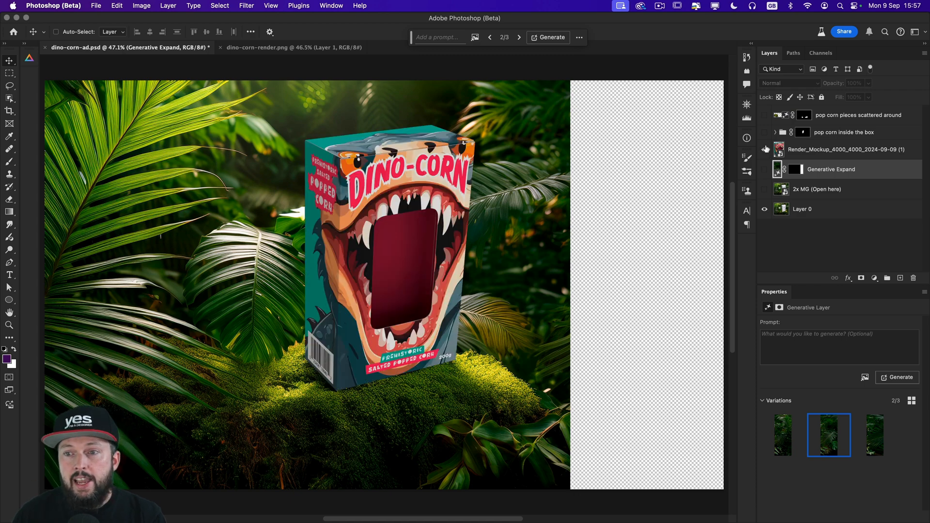
click(764, 133)
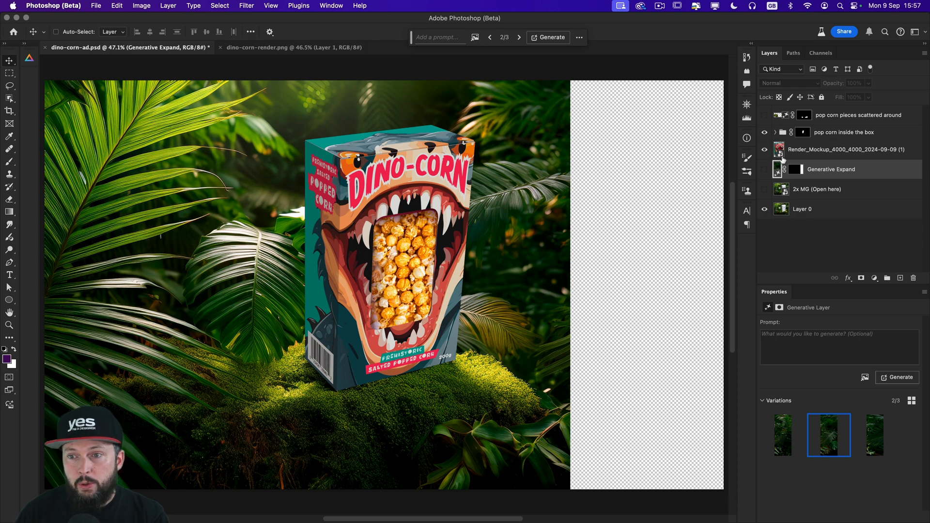
click(765, 115)
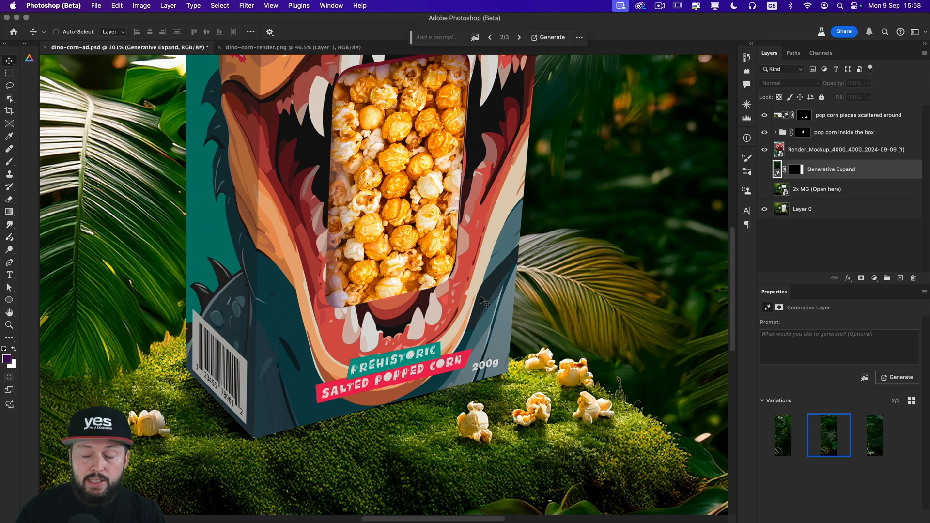
Fit the whole ad in view and show the Generative Expand and 2x MG background layers.
key(super+0)
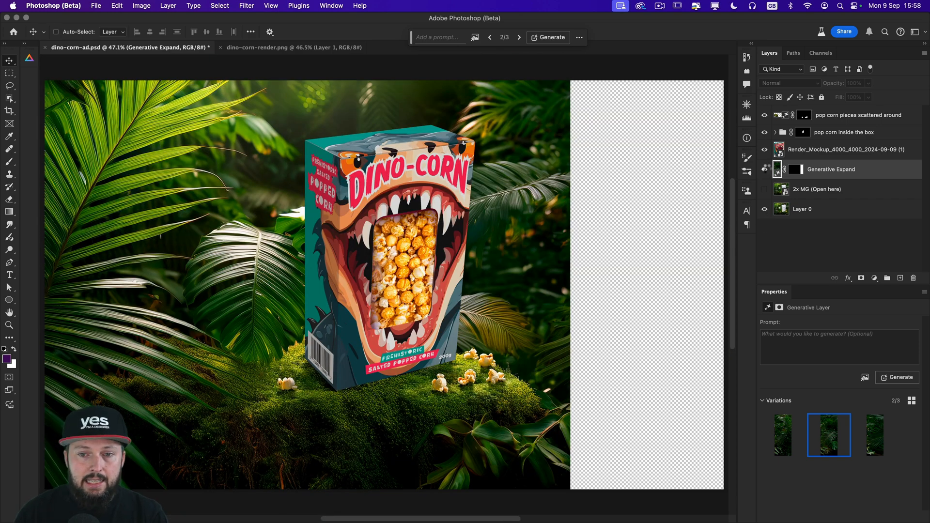
click(765, 170)
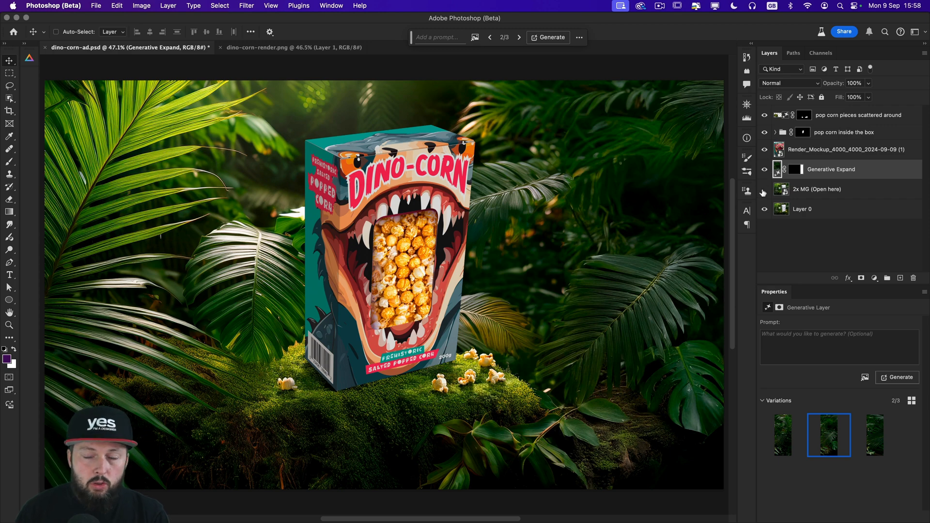
click(765, 189)
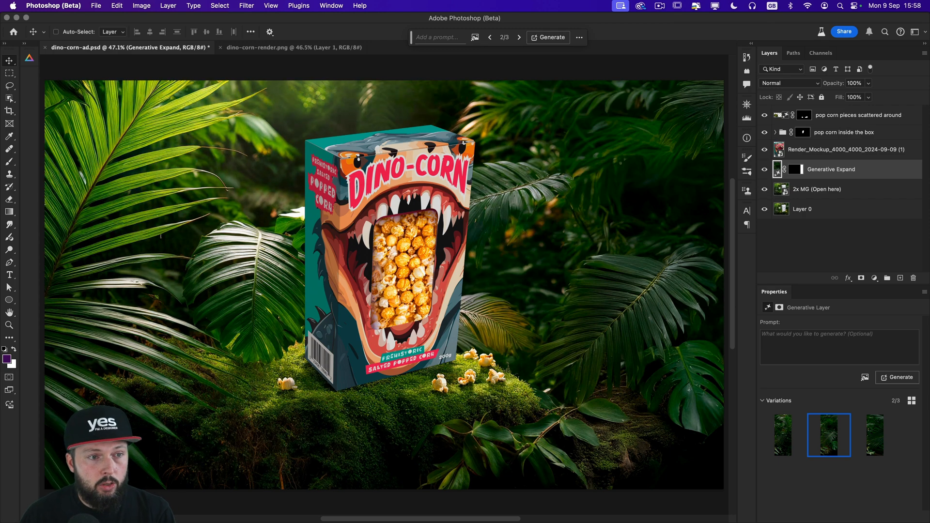
Open the Magnific plugin and compare the leaf and moss beside the box's barcode with the 2x MG layer shown and hidden.
click(26, 45)
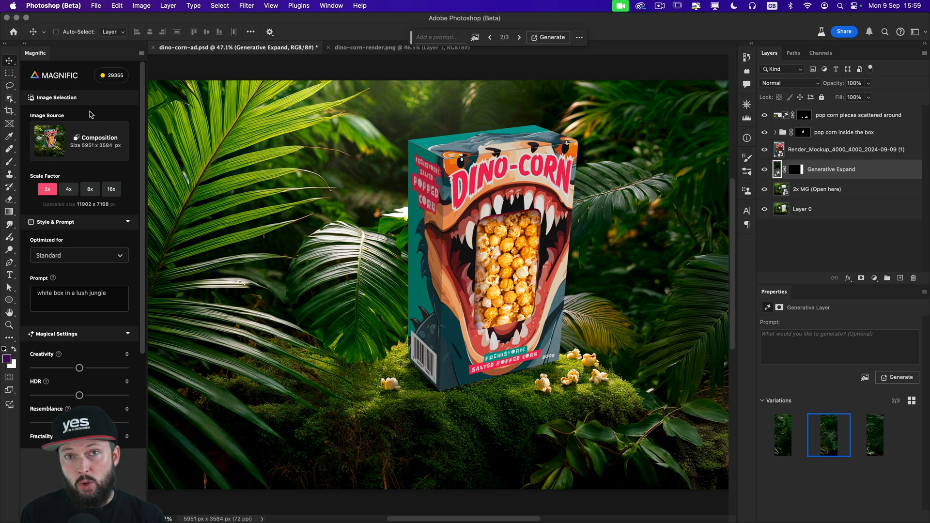
key(super+equal)
key(super+equal)
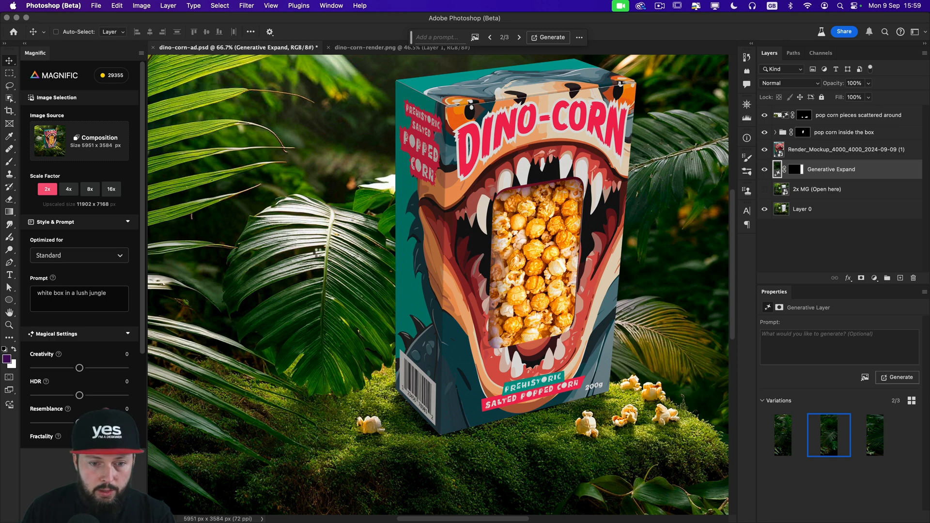
drag(621, 383, 516, 309)
drag(266, 375, 368, 402)
drag(279, 393, 299, 399)
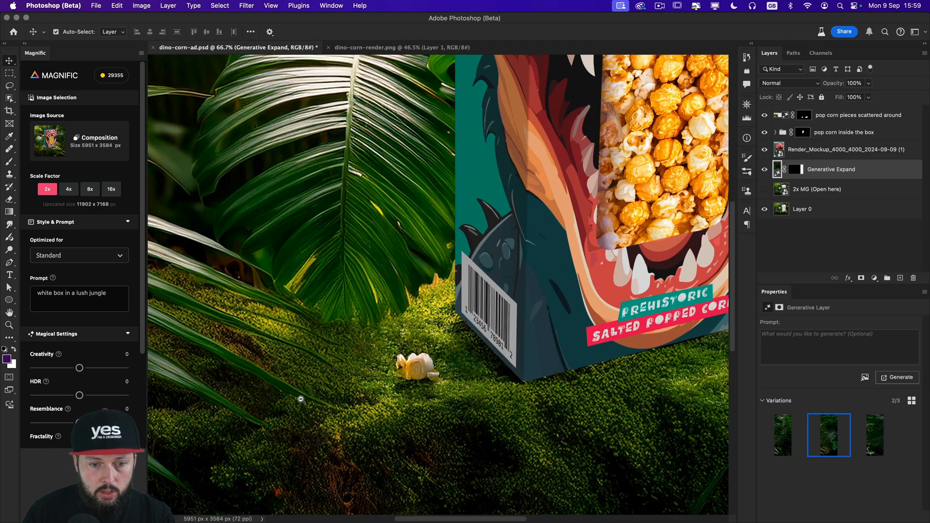
drag(312, 309, 317, 364)
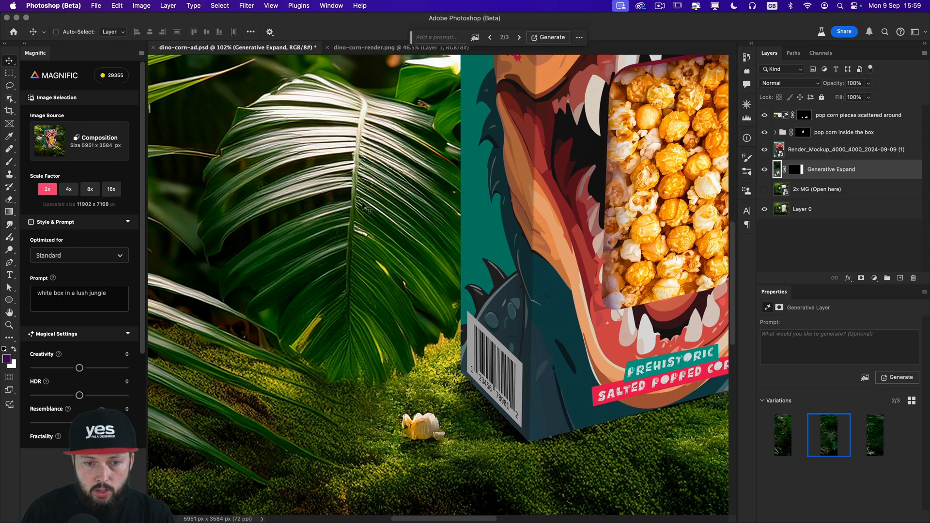
click(764, 190)
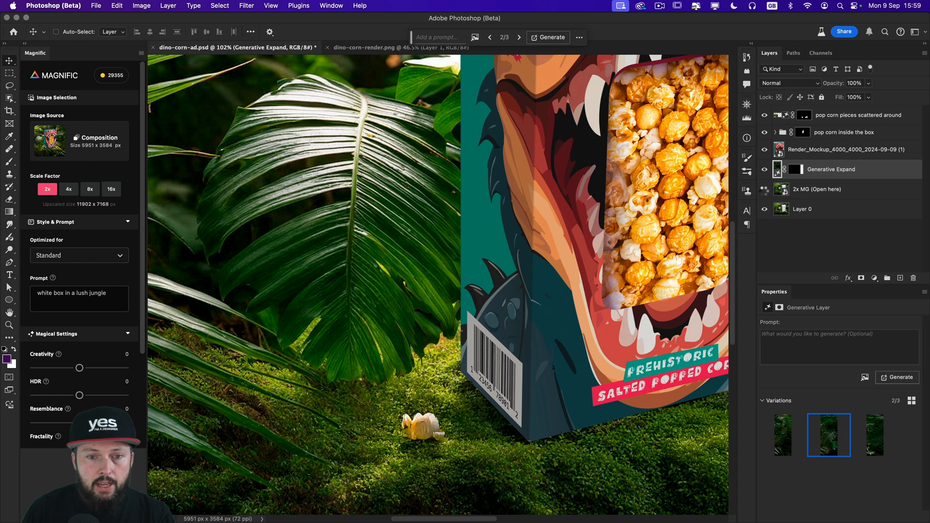
click(764, 190)
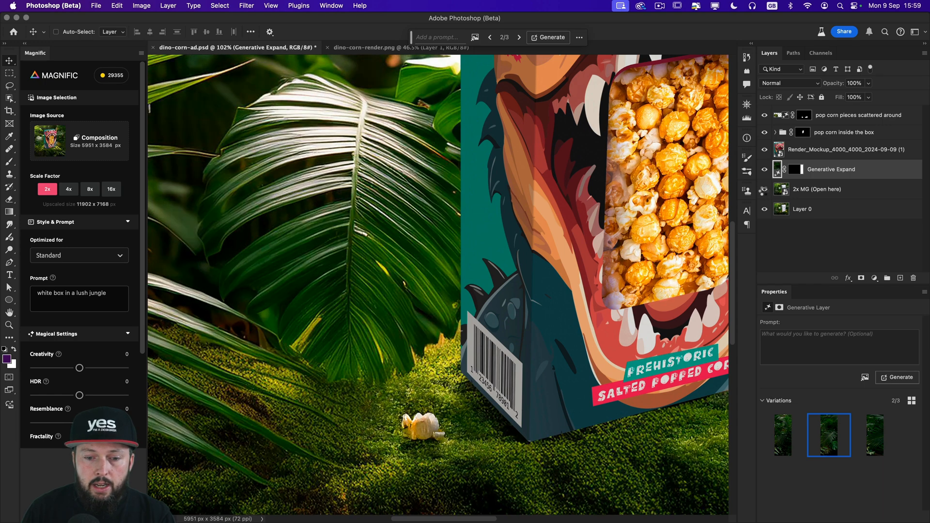
click(764, 190)
Compare the palm fronds beside the box's upper edge with the 2x MG layer hidden and shown.
drag(410, 123, 581, 292)
drag(461, 141, 441, 243)
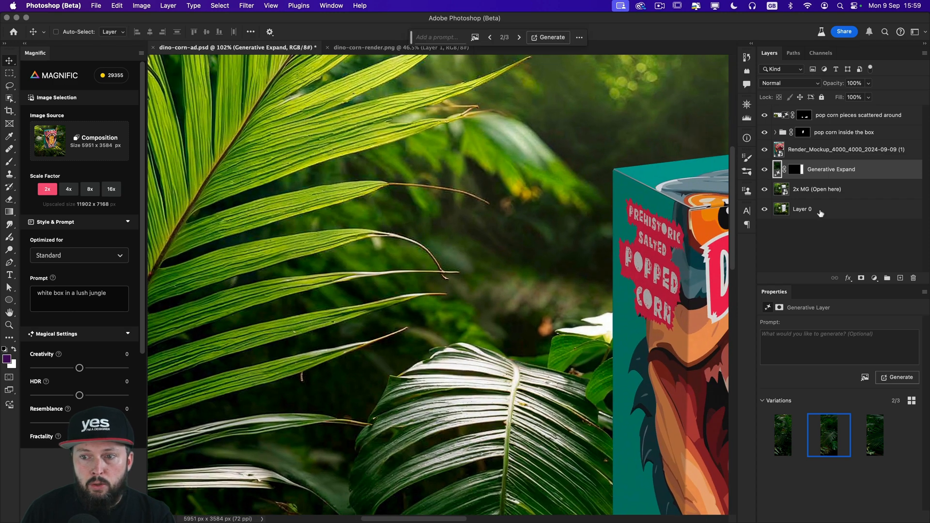
click(765, 190)
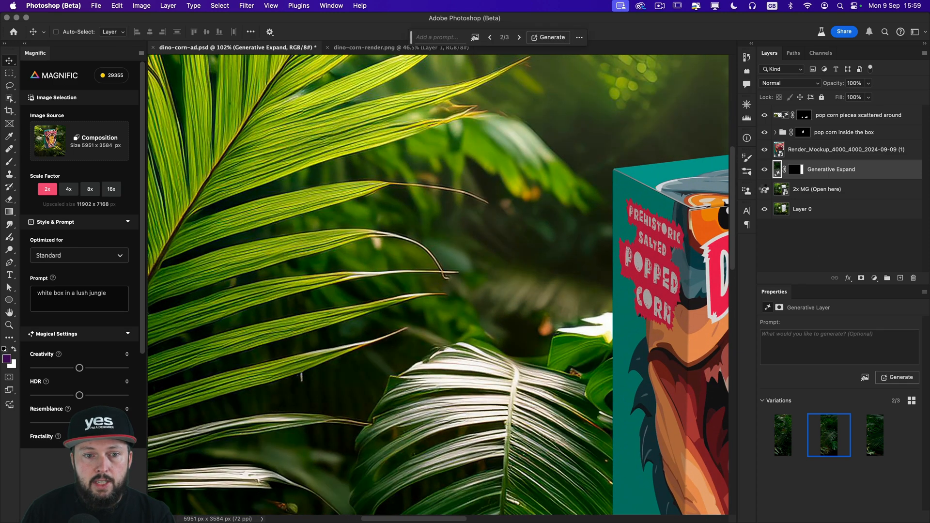
click(764, 189)
Examine the foliage beyond the box and compare the moss beneath it with the 2x MG layer shown and hidden.
drag(578, 228, 284, 223)
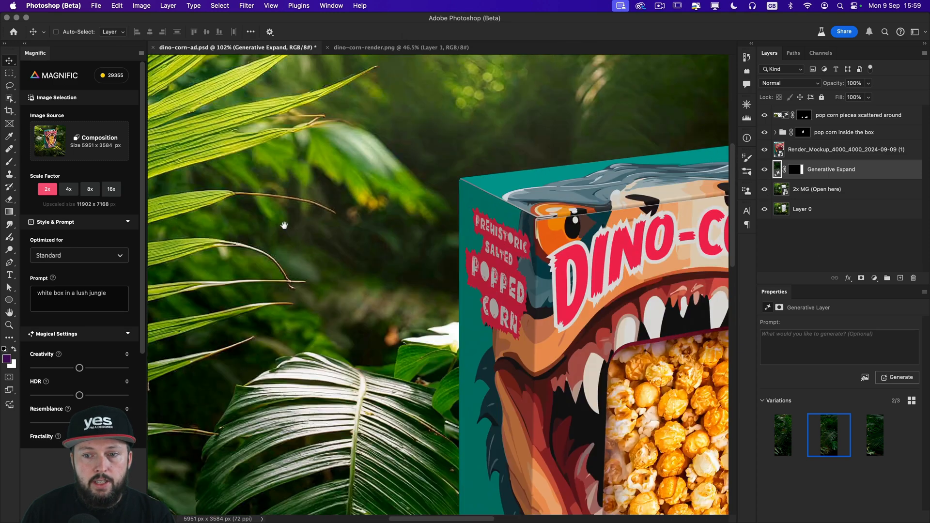
drag(621, 220, 518, 229)
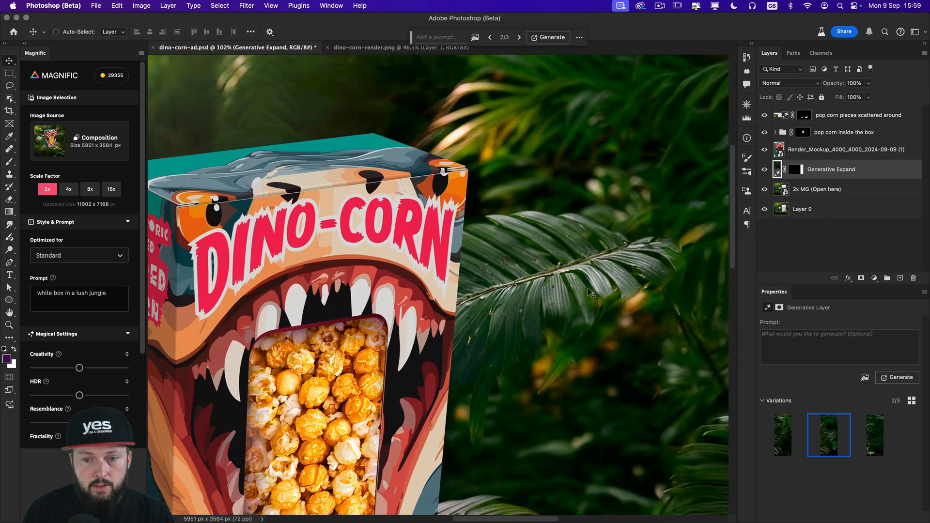
drag(372, 342, 403, 128)
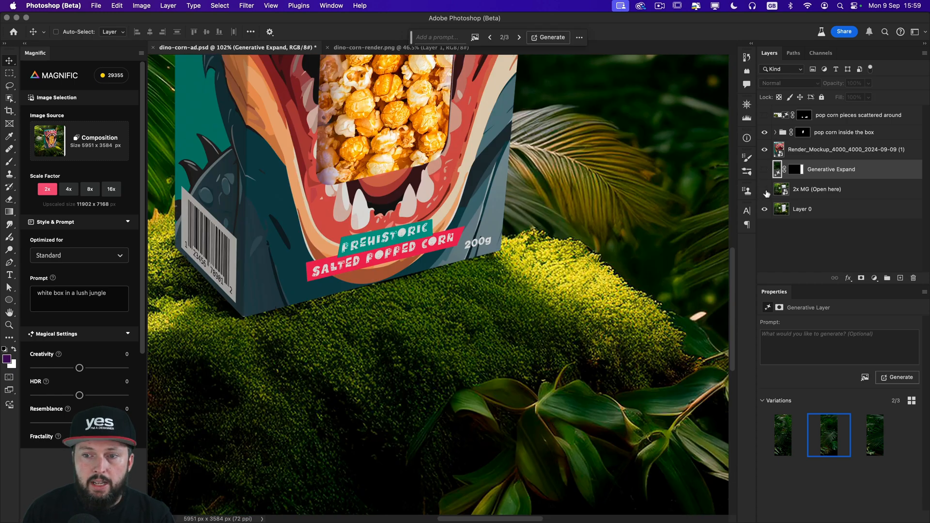
click(766, 189)
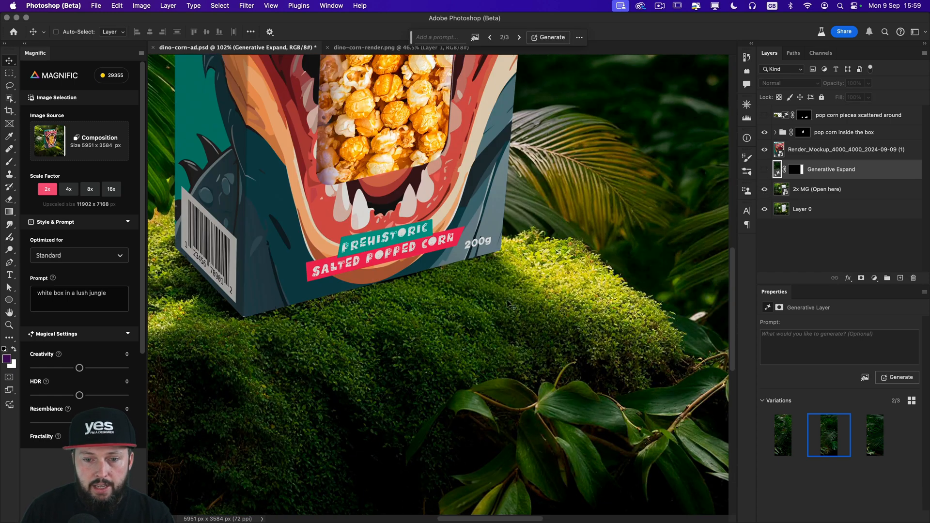
scroll(579, 294, up, 3)
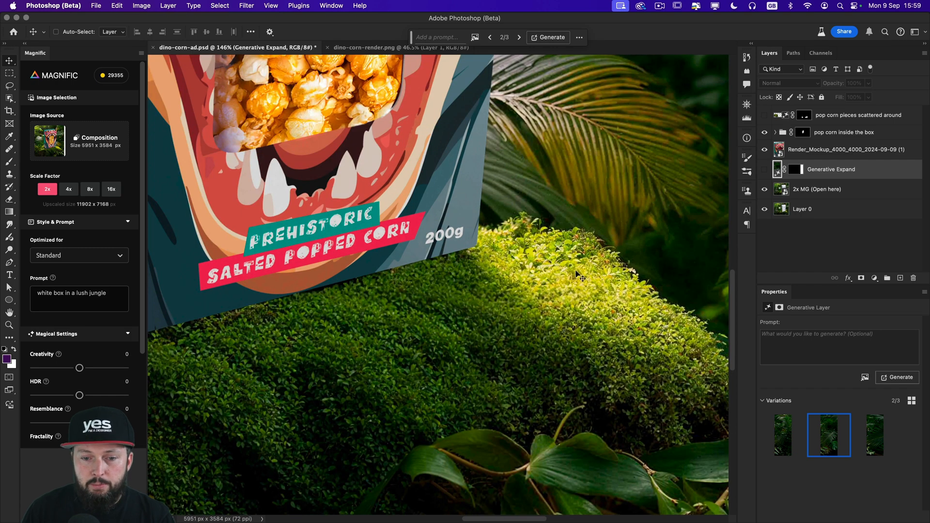
click(765, 189)
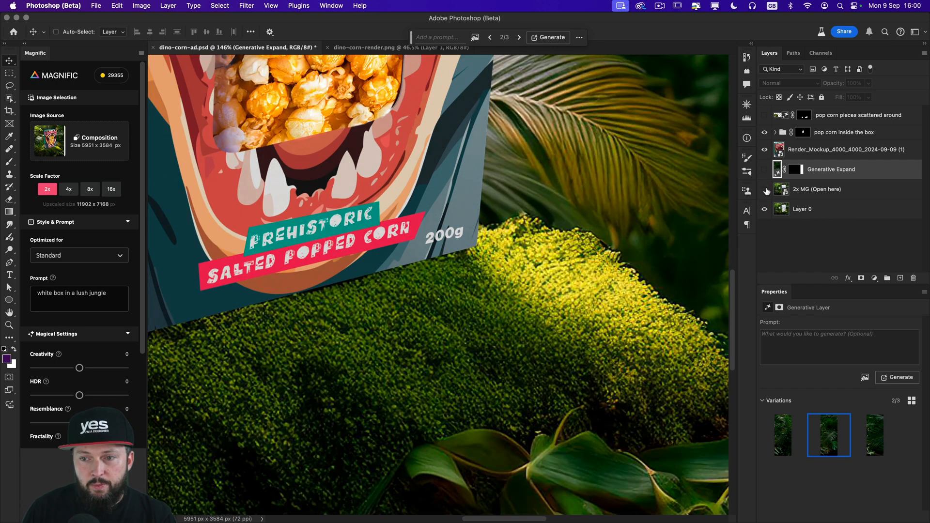
click(765, 189)
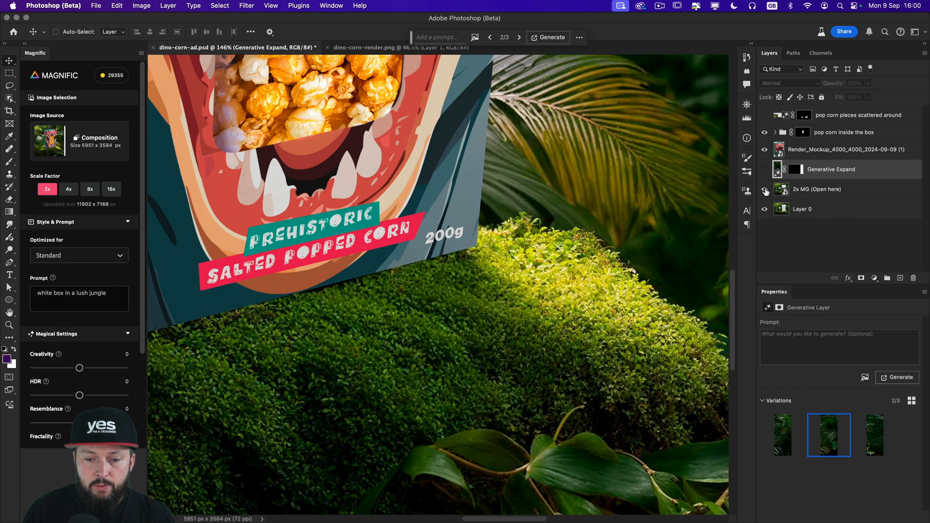
Examine the leaves below the mossy mound and view the whole ad with the scattered popcorn pieces shown.
drag(583, 354, 512, 239)
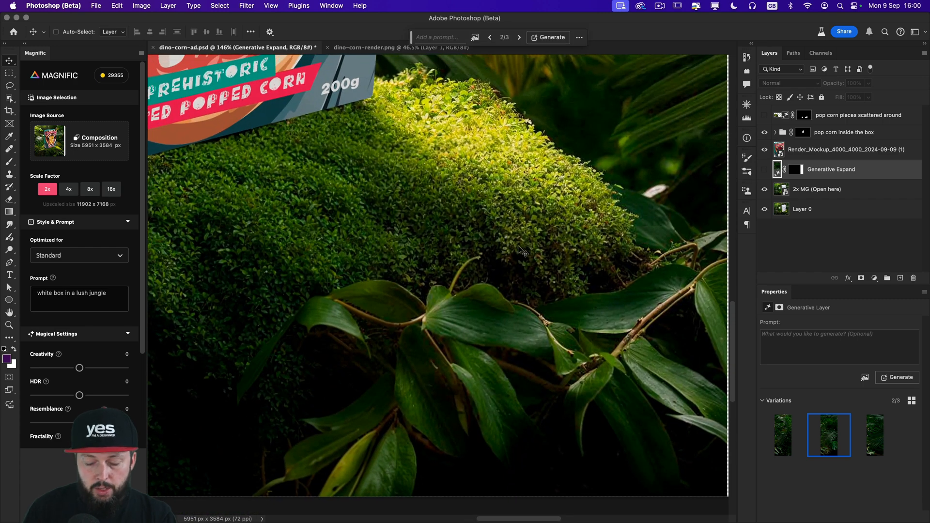
key(super+0)
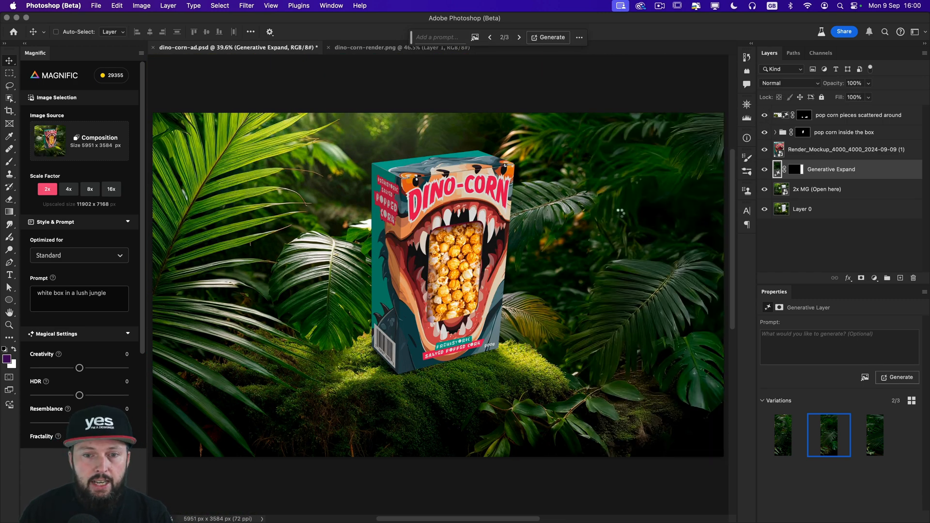
key(super+plus)
key(super+plus)
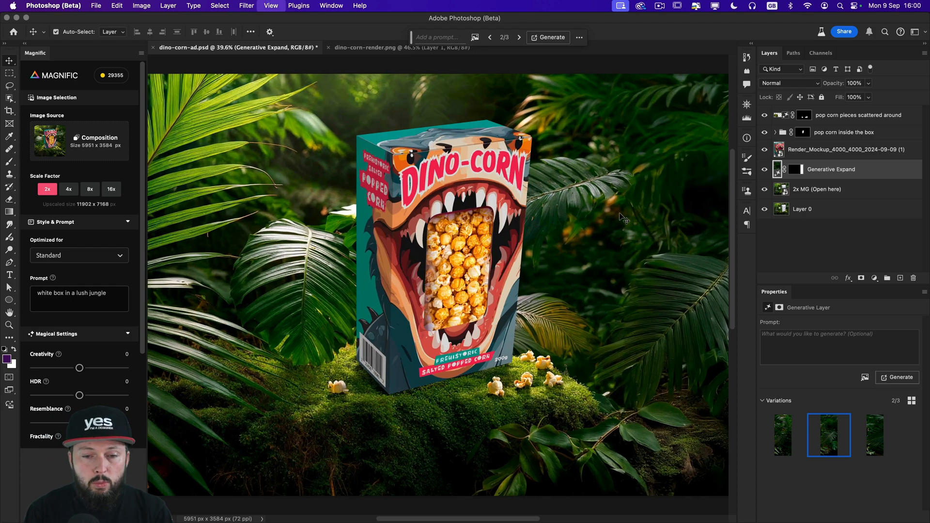
key(super+minus)
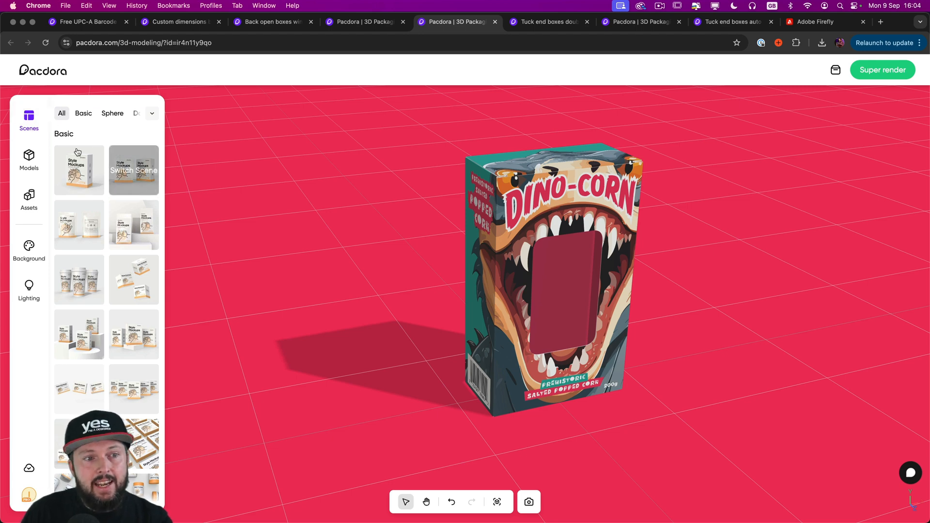
In Pacdora, try the Basic scenes with a single box, two upright boxes and three boxes on podiums.
click(81, 171)
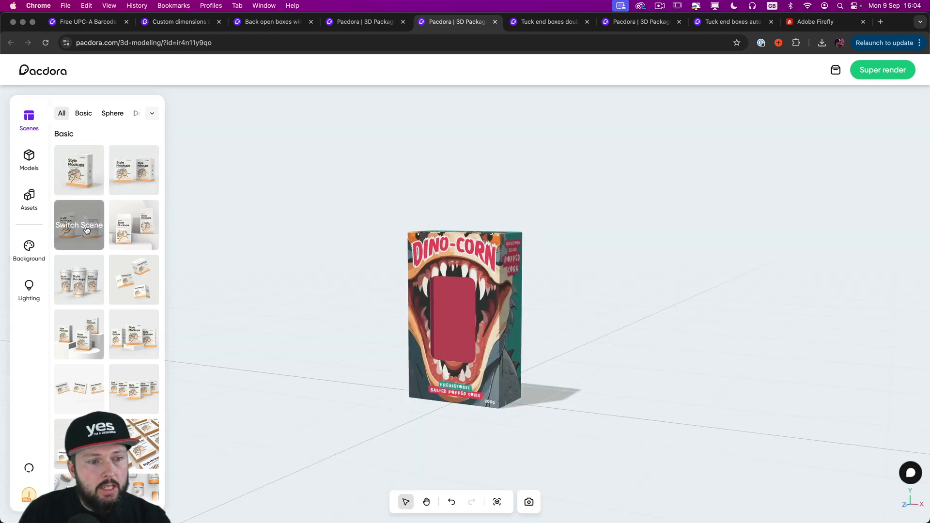
click(85, 226)
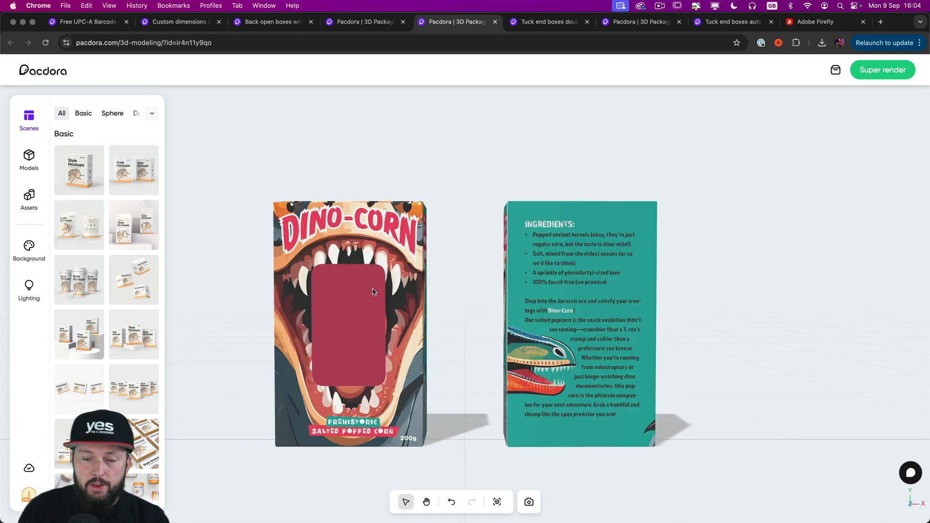
scroll(82, 286, down, 1)
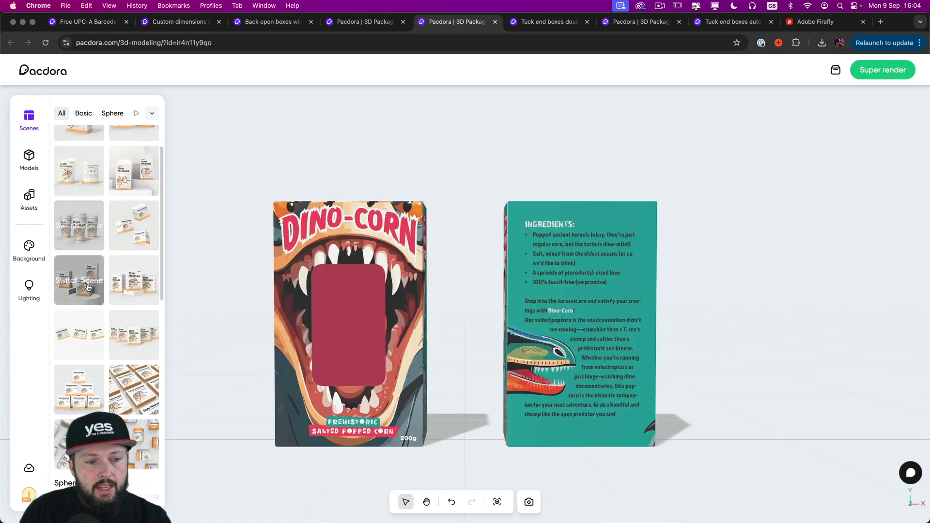
click(81, 285)
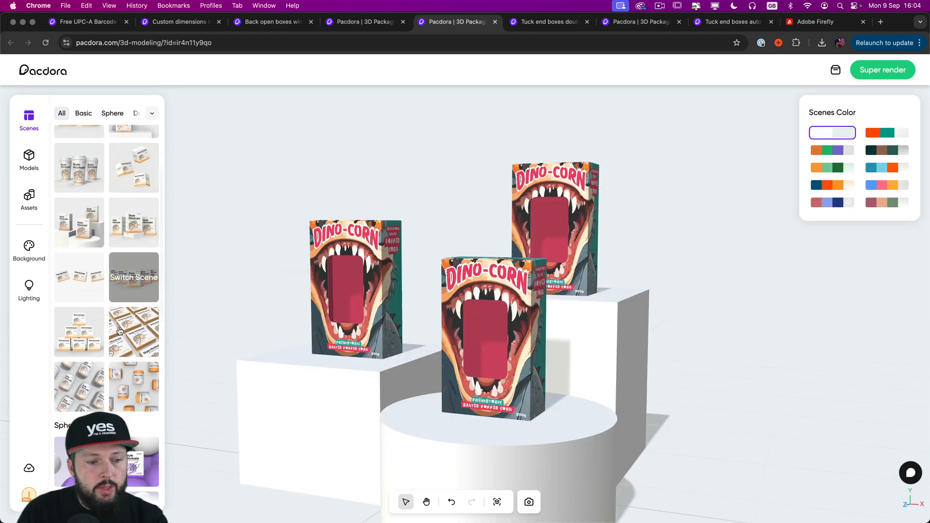
Apply the Sphere scene with one upright box and browse the remaining scene categories.
scroll(141, 320, down, 5)
click(134, 274)
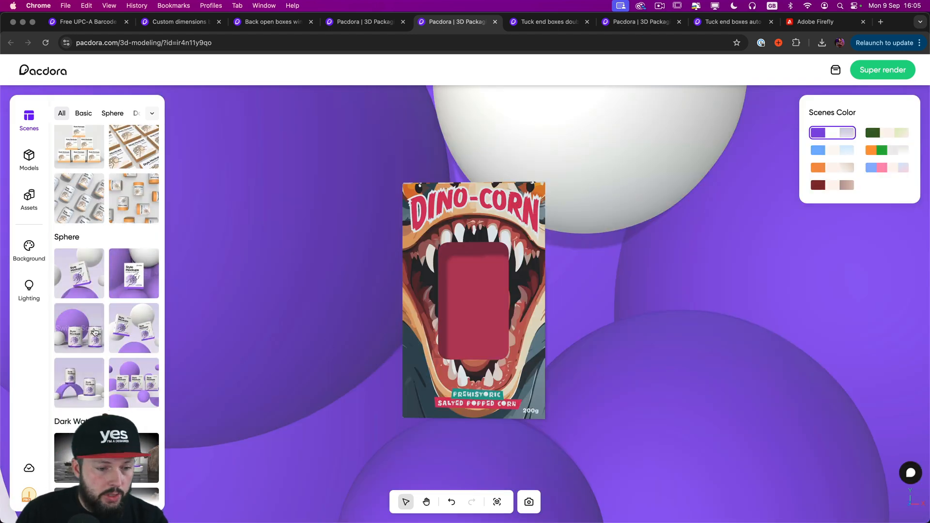
scroll(129, 231, down, 8)
scroll(128, 230, down, 8)
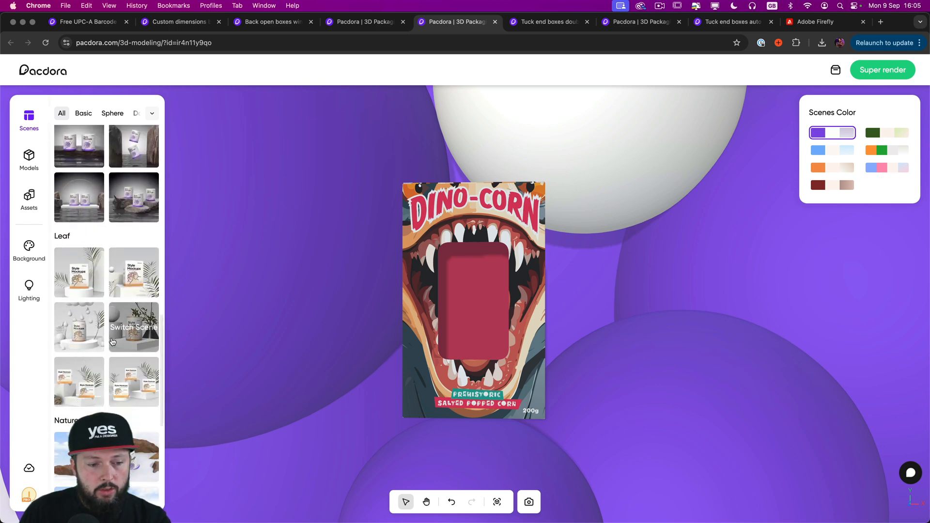
scroll(93, 340, down, 10)
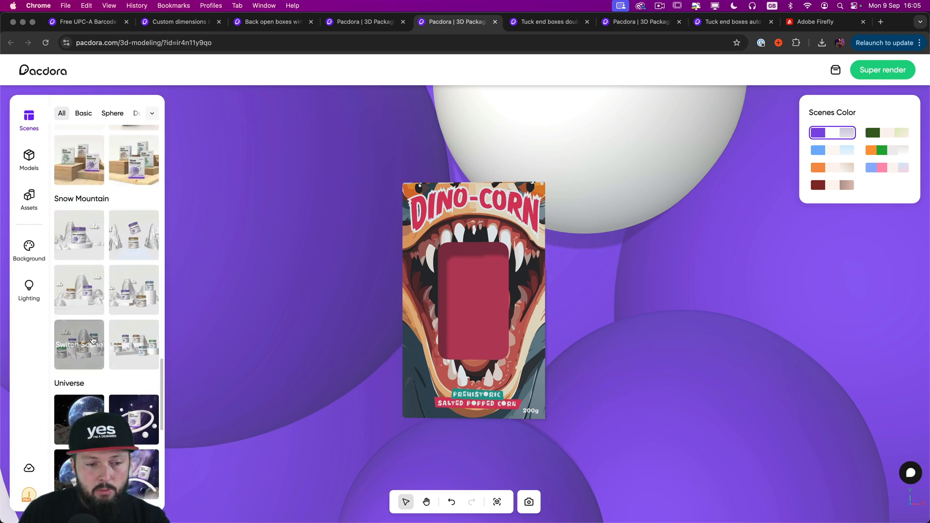
scroll(113, 369, down, 10)
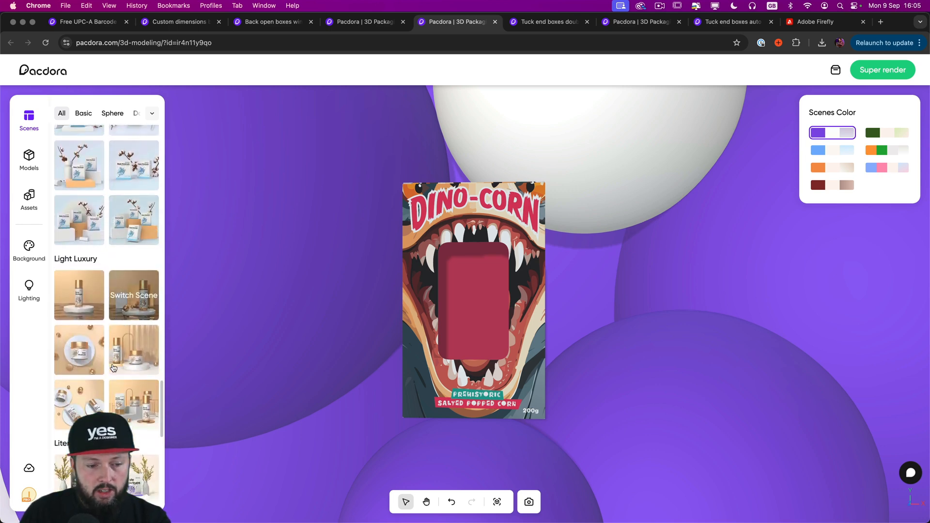
scroll(103, 193, up, 1)
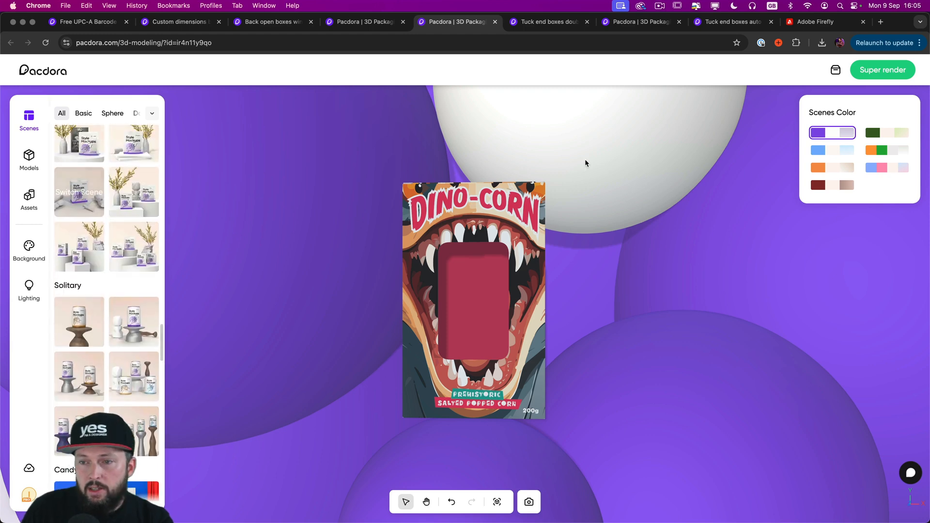
Try the blue-pink and orange scene colours, apply the dark green one and start Super render.
click(891, 167)
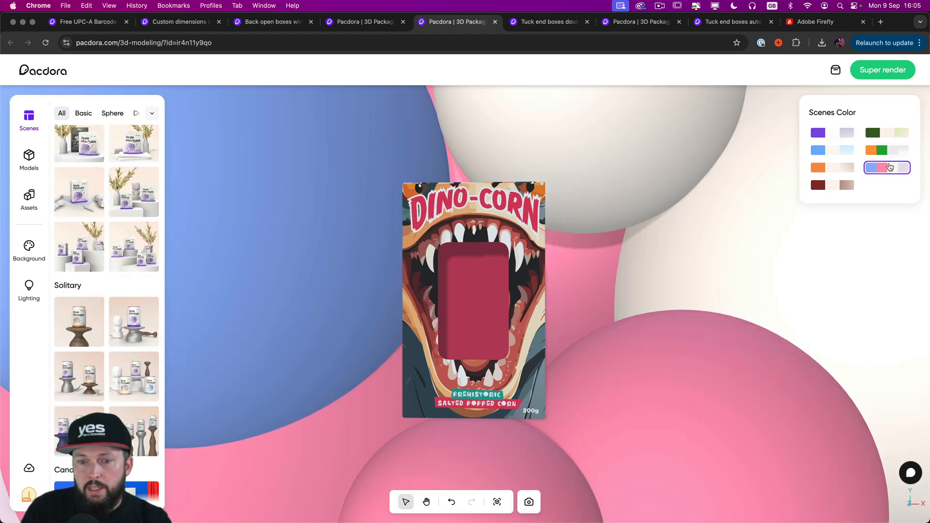
click(824, 171)
click(880, 132)
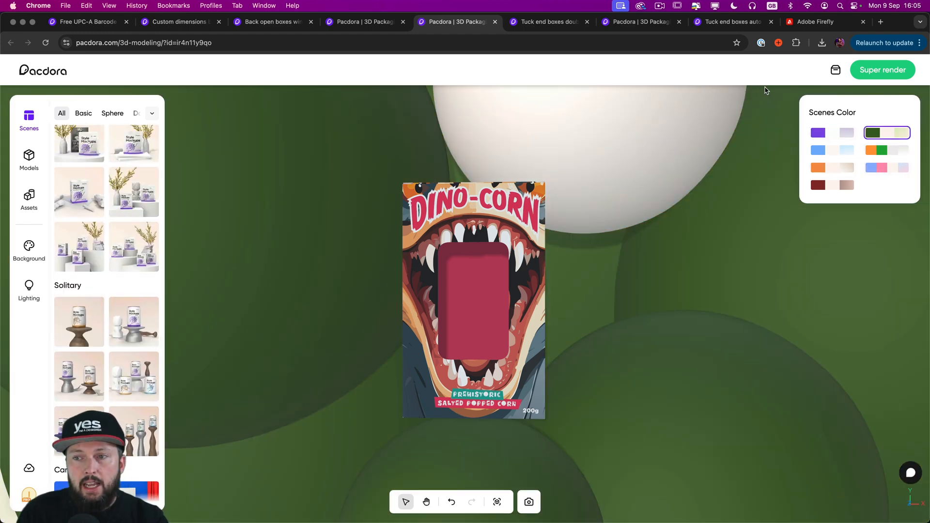
click(883, 70)
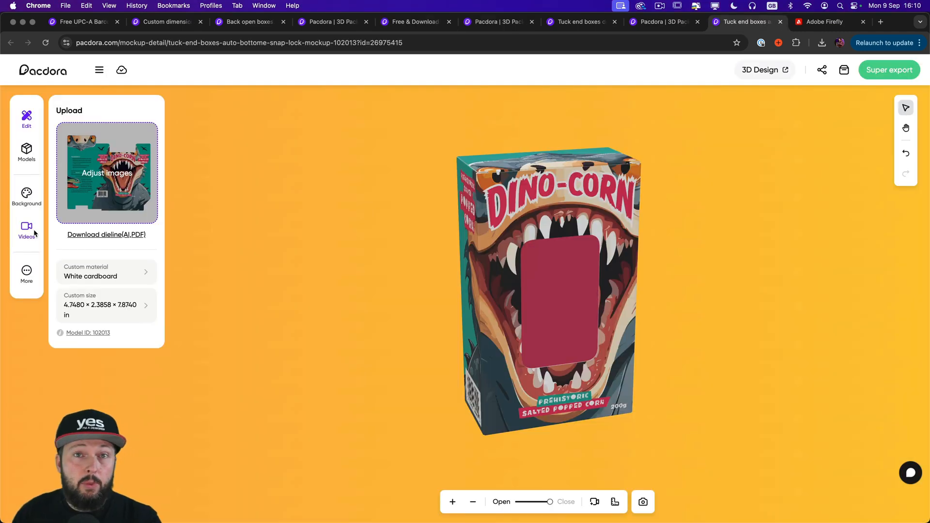
Open the video animations for the Dino-Corn box mockup and preview the Folder animation from a rotated view.
click(27, 229)
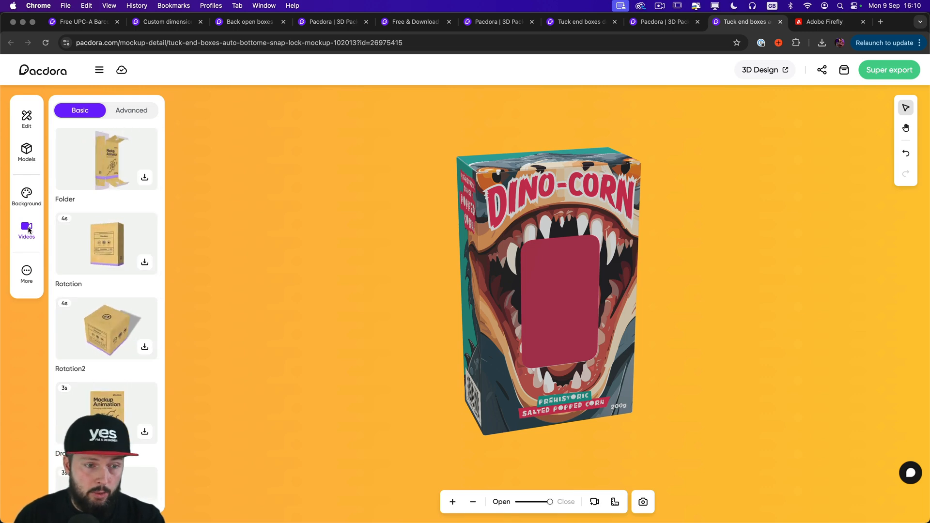
mouse_move(103, 233)
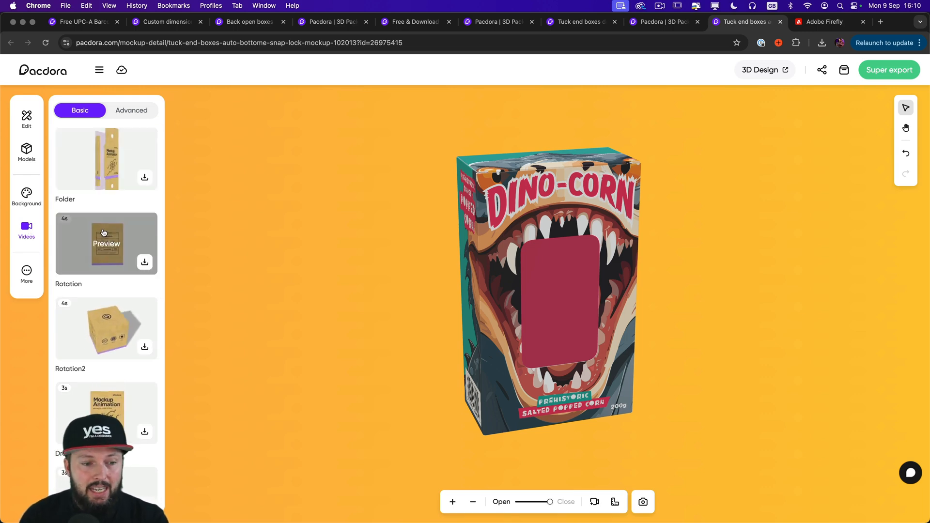
mouse_move(112, 158)
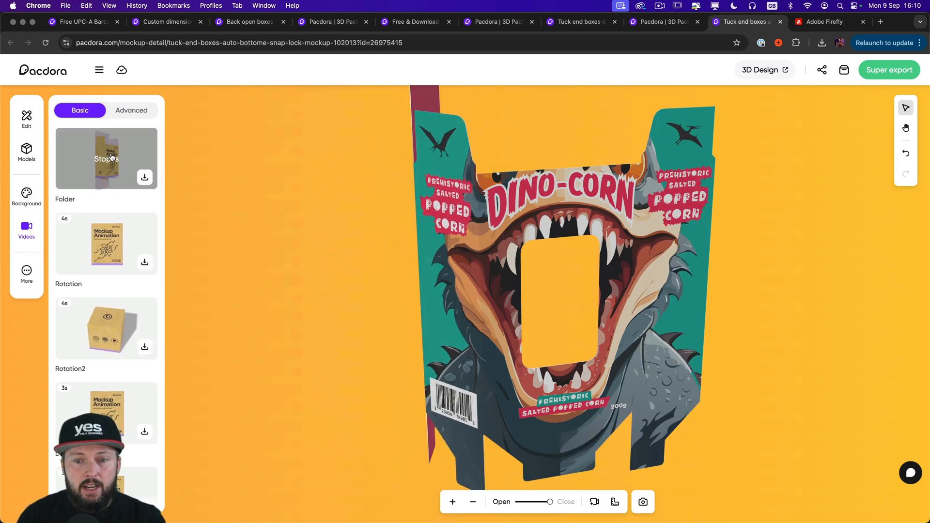
click(472, 503)
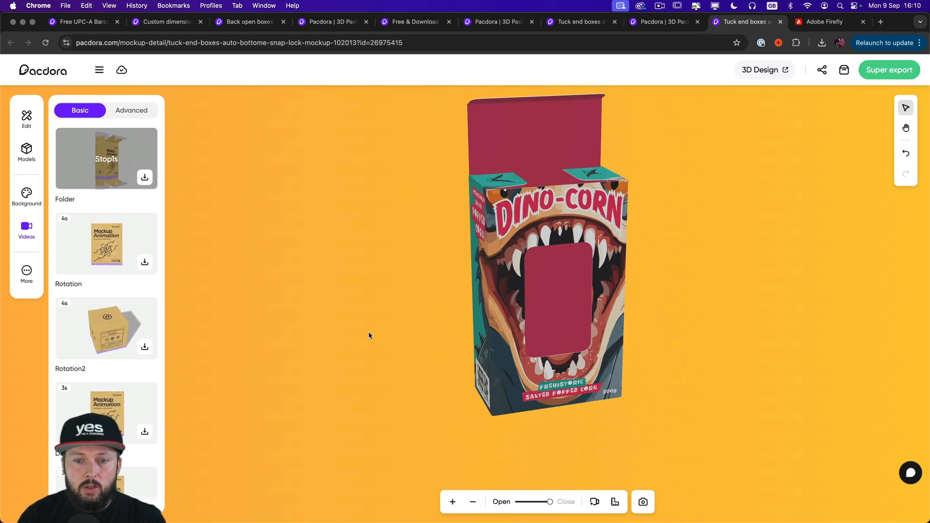
drag(334, 365, 359, 366)
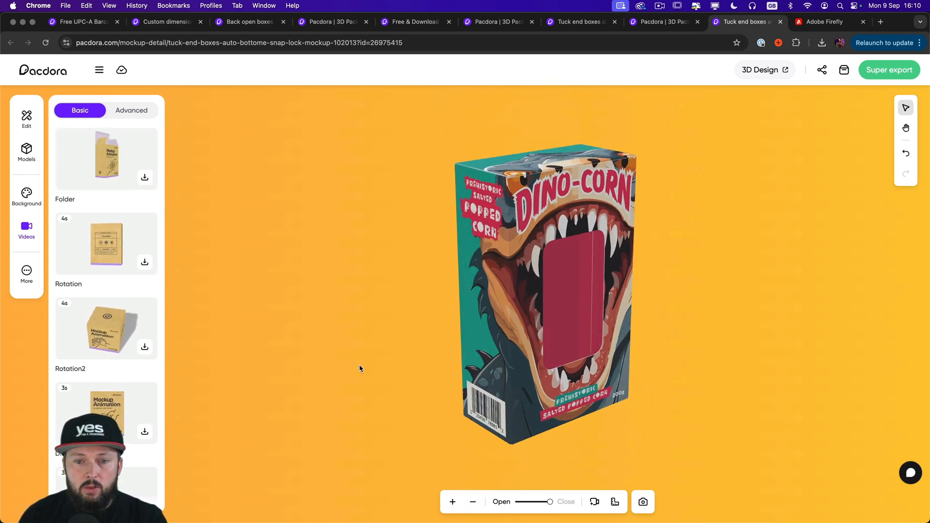
click(83, 156)
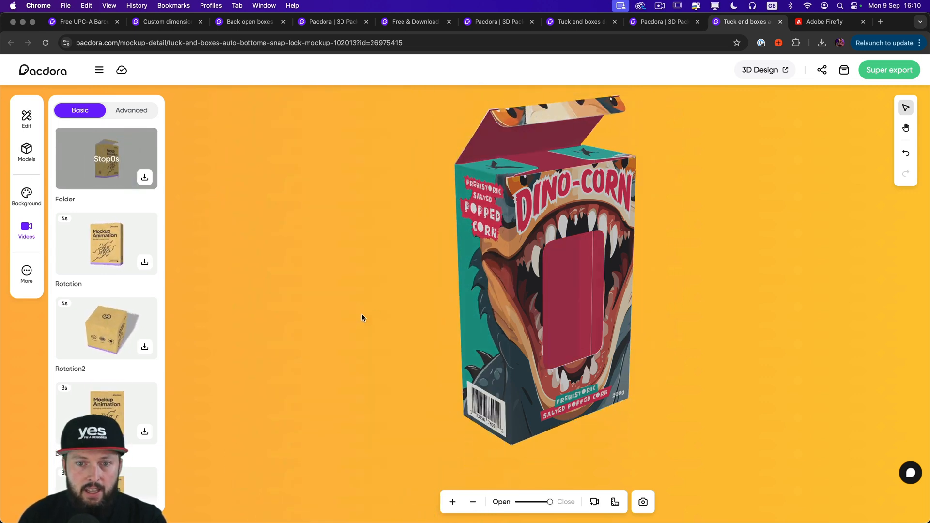
Preview the Rotation, Rotation2, Drop, Emphasis and Emphasis2 animations on the box.
click(114, 259)
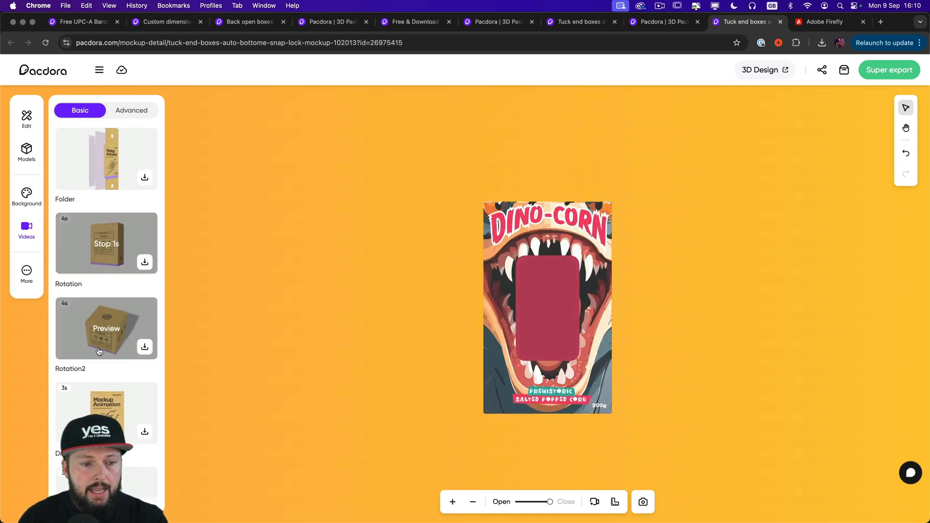
click(111, 317)
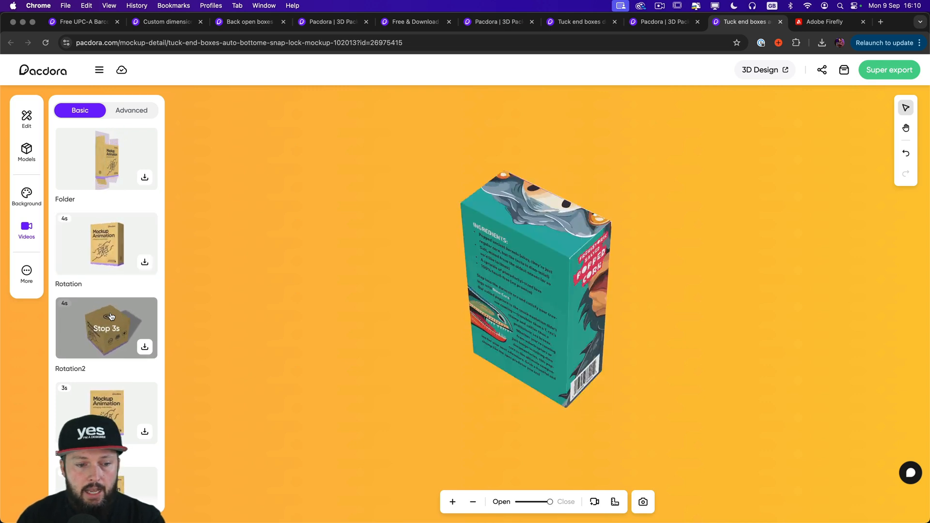
scroll(124, 323, down, 2)
click(125, 323)
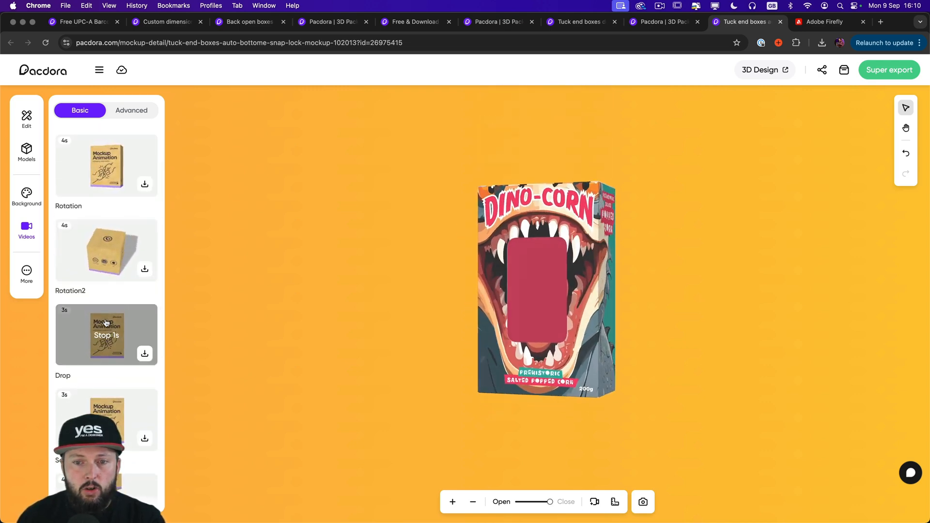
scroll(112, 416, down, 3)
click(111, 415)
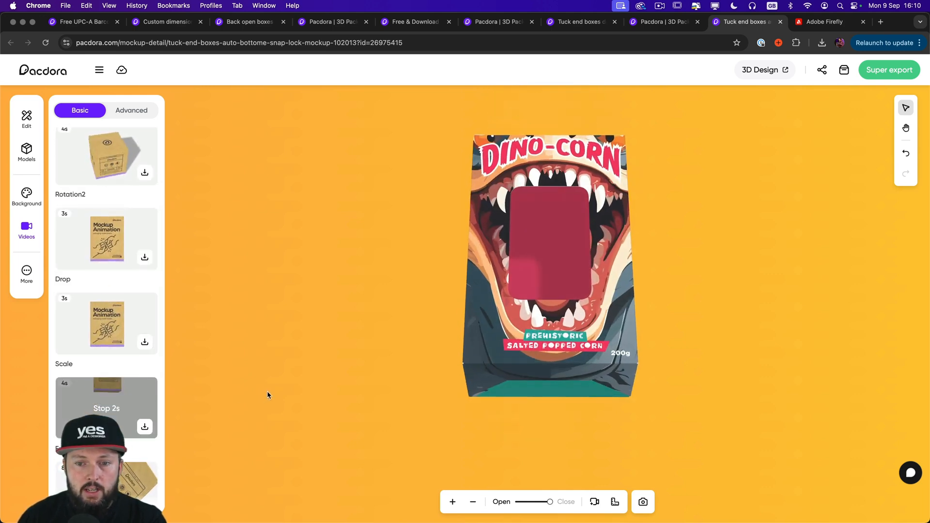
scroll(126, 382, down, 4)
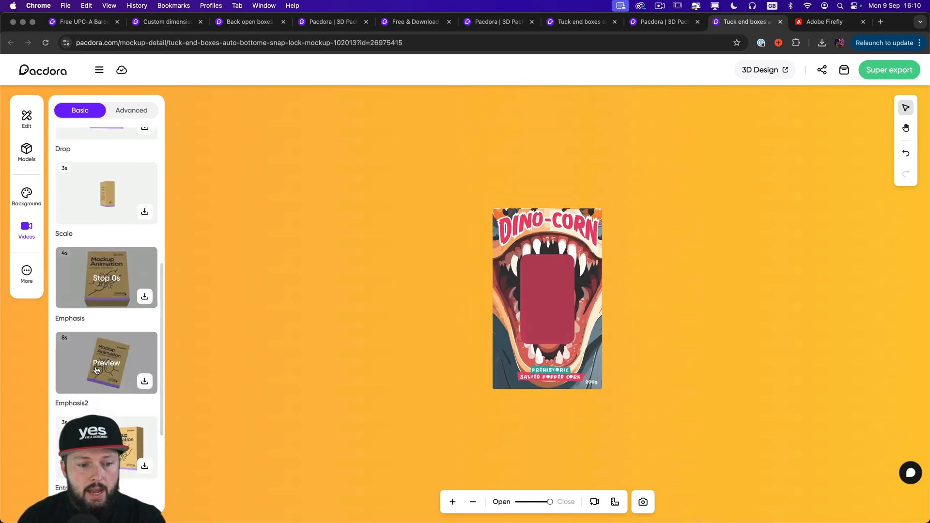
click(126, 383)
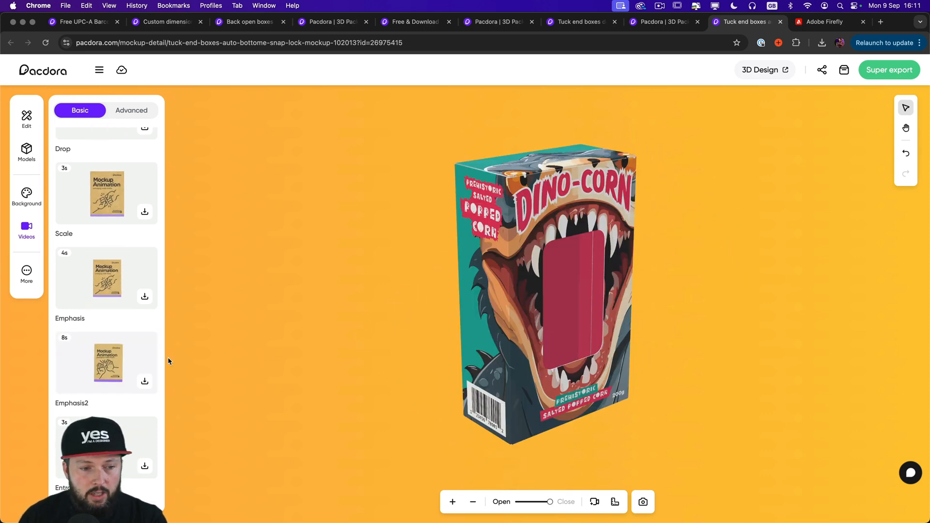
Open the Emphasis2 video's export settings and review its aspect ratios and the Code export options.
mouse_move(120, 376)
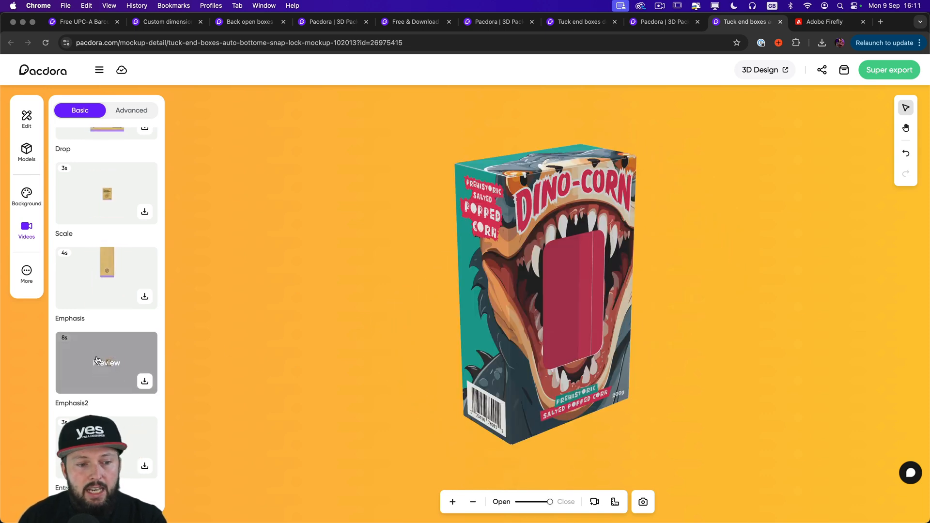
click(144, 381)
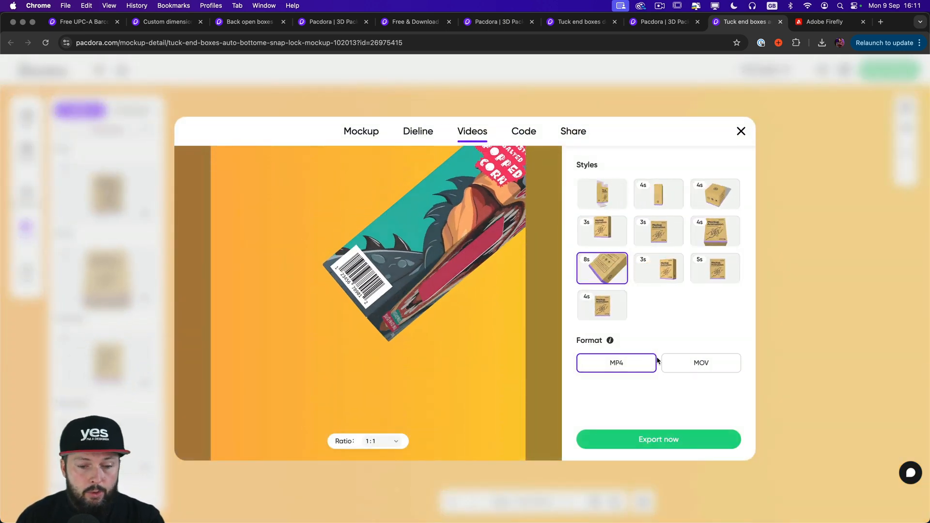
click(396, 441)
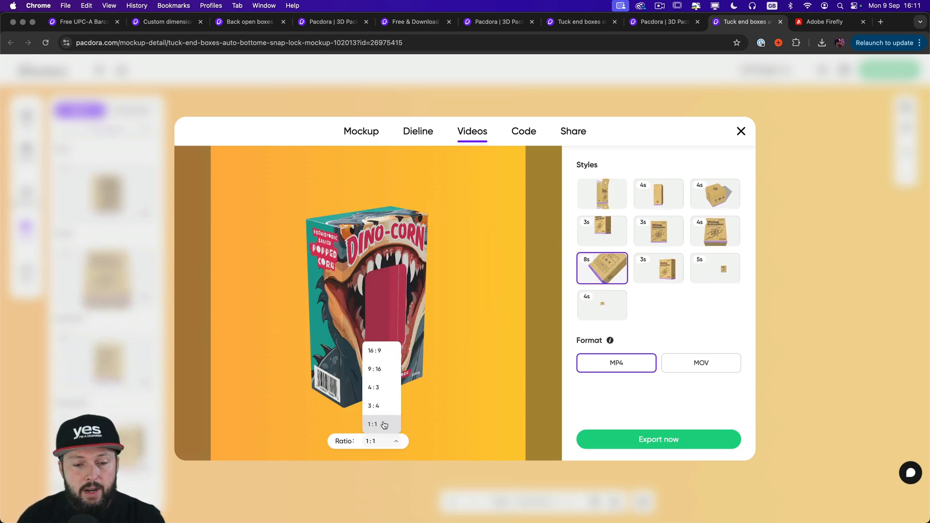
click(475, 396)
click(529, 137)
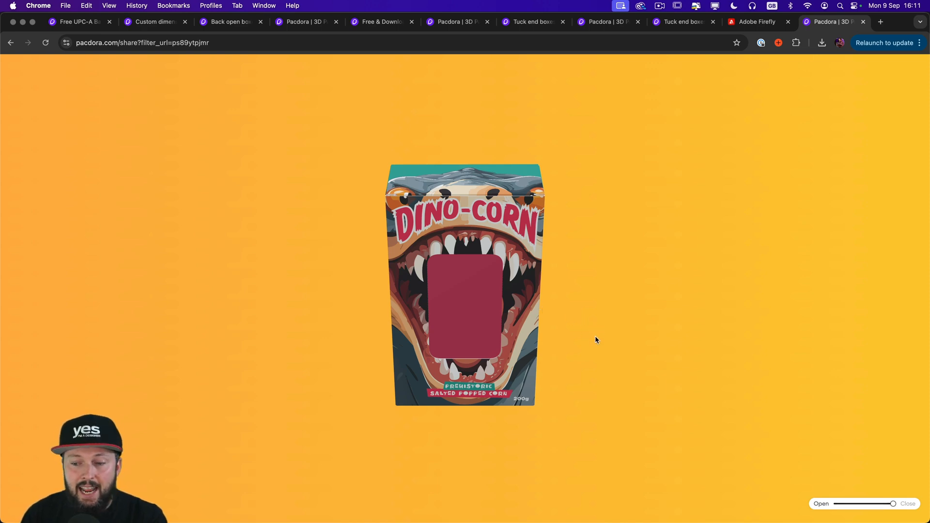
Inspect the shared 3D box from several sides, unfold it completely flat and fold it back with the top lid open.
drag(595, 338, 504, 323)
scroll(504, 324, up, 5)
drag(444, 356, 564, 358)
drag(893, 505, 802, 506)
drag(612, 413, 572, 300)
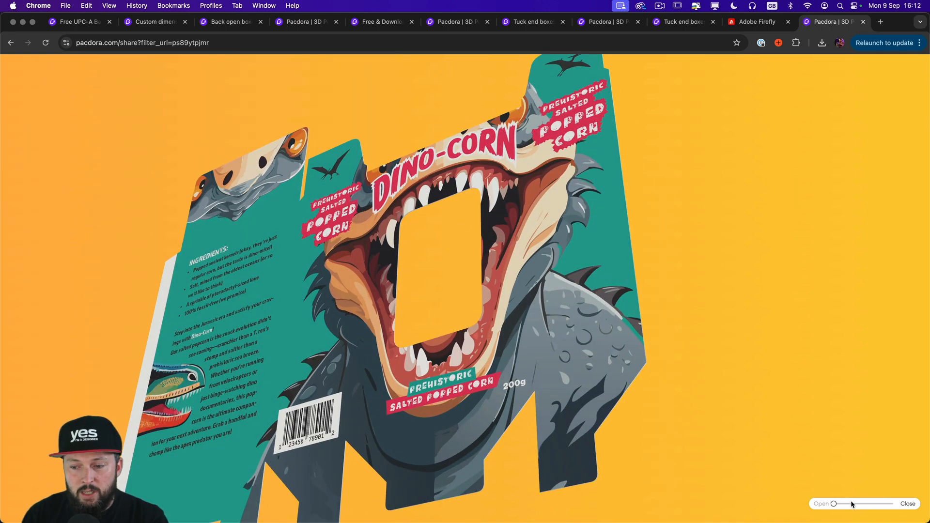
drag(834, 504, 884, 505)
mouse_move(611, 317)
mouse_down()
mouse_move(664, 376)
mouse_move(702, 365)
mouse_move(638, 322)
mouse_move(617, 324)
mouse_up()
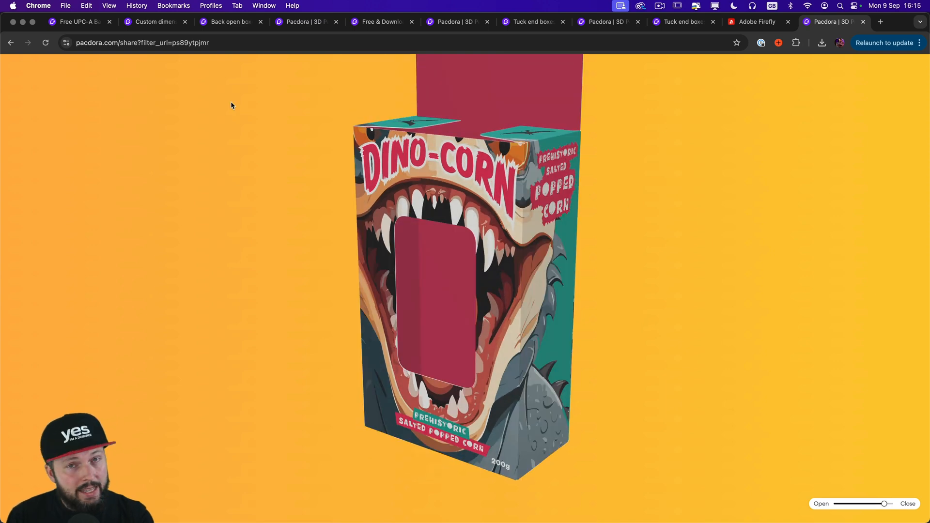